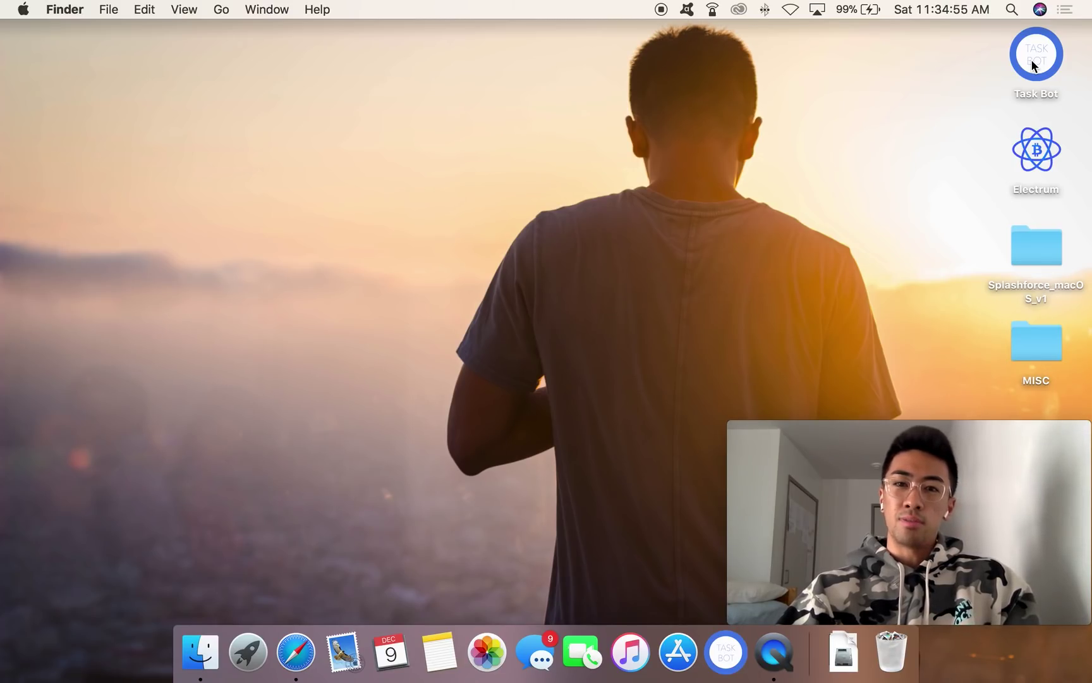
Step: Launch Task Bot from its desktop icon to bring up Google sign-in
{"action": "double_click", "coordinate": [1031, 59]}
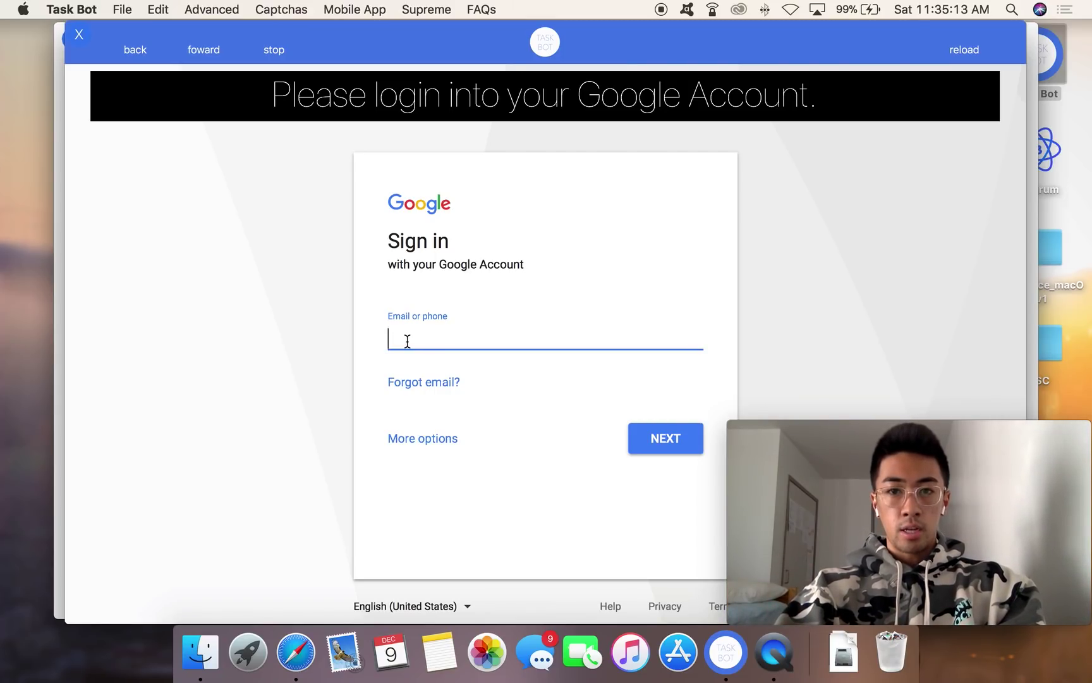
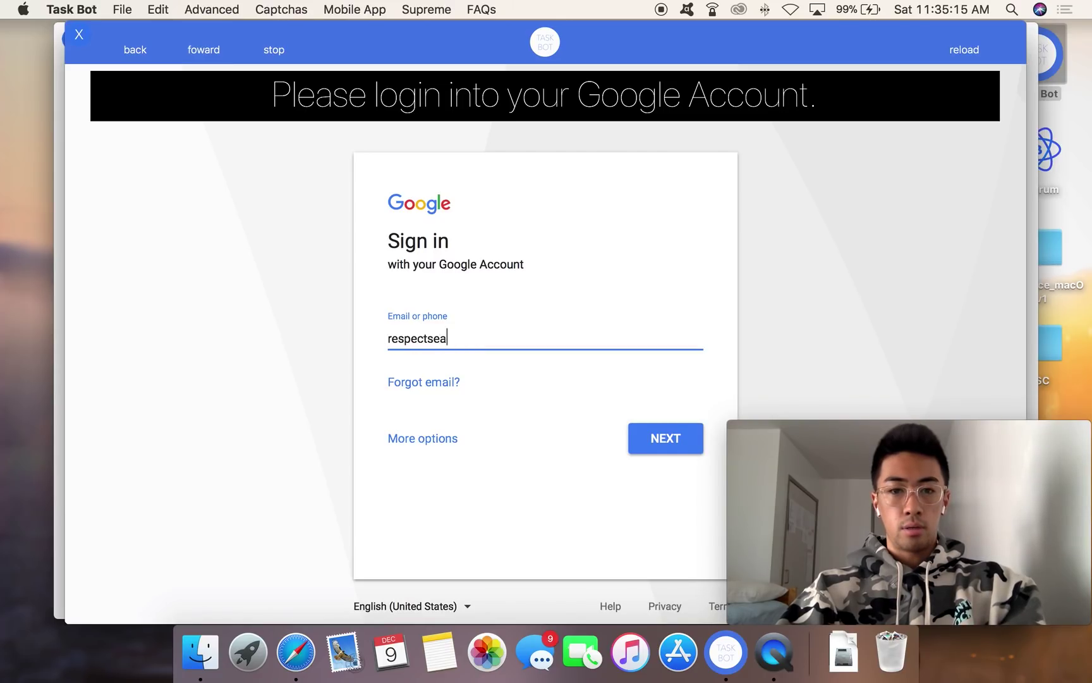
Step: Sign into the Google account with the account e-mail and password
{"action": "key", "text": "Return"}
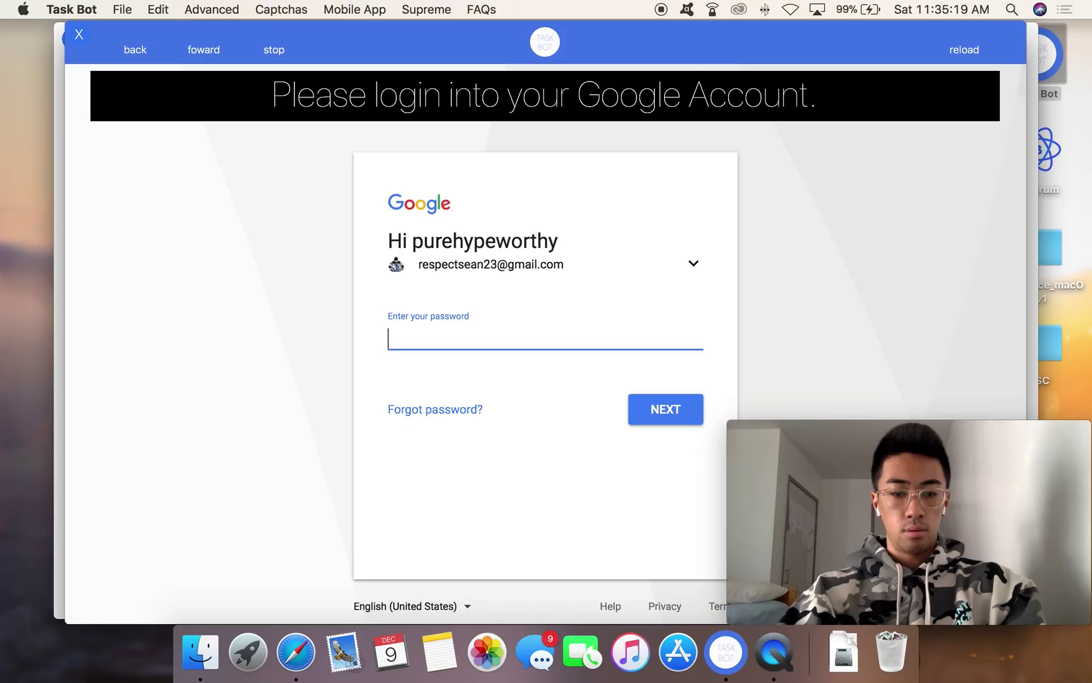
{"action": "type", "text": "•••••••••"}
{"action": "key", "text": "Return"}
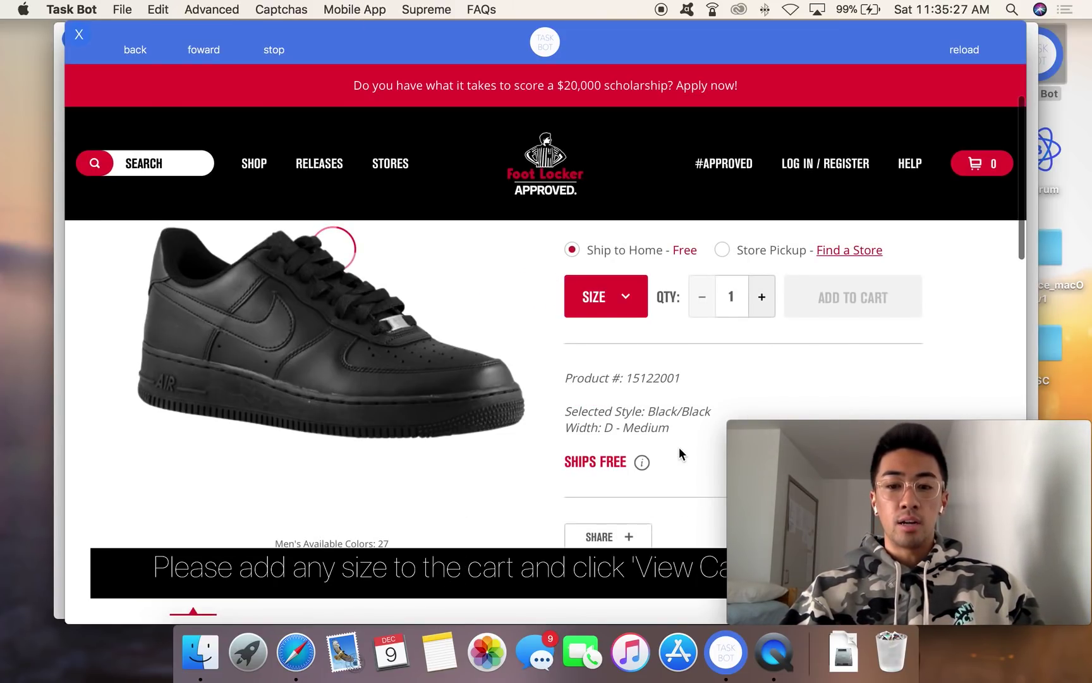
Step: Add a size 09.5 Nike Air Force 1 Low to the Foot Locker cart, then close the browser
{"action": "left_click", "coordinate": [595, 297]}
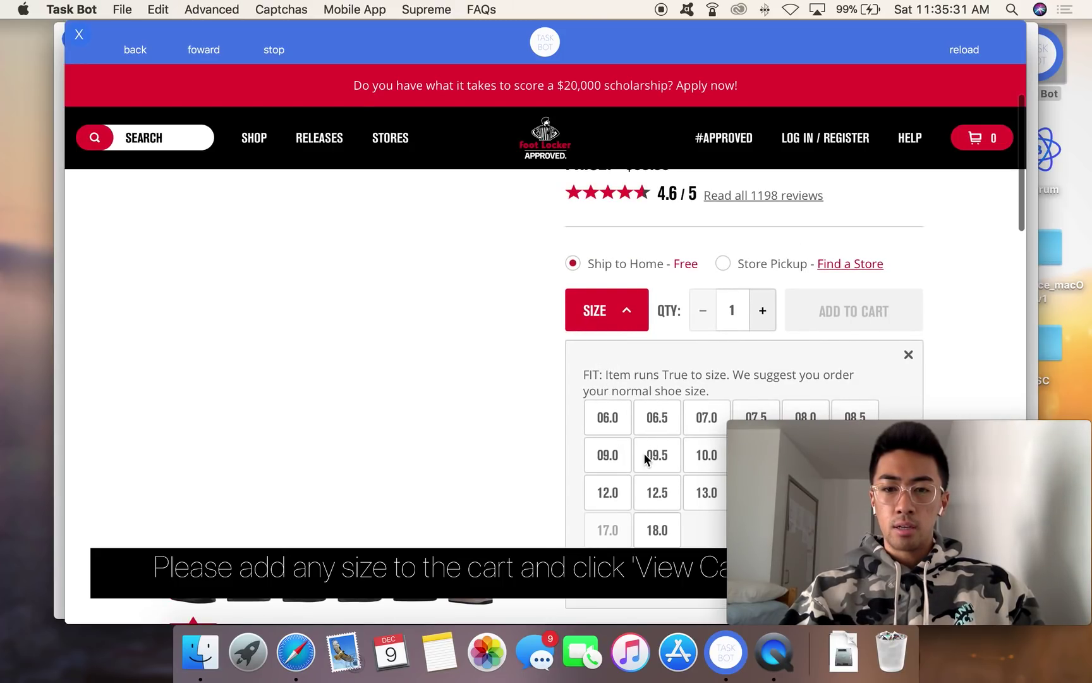
{"action": "left_click", "coordinate": [644, 457]}
{"action": "scroll", "coordinate": [649, 446], "scroll_direction": "down", "scroll_amount": 3}
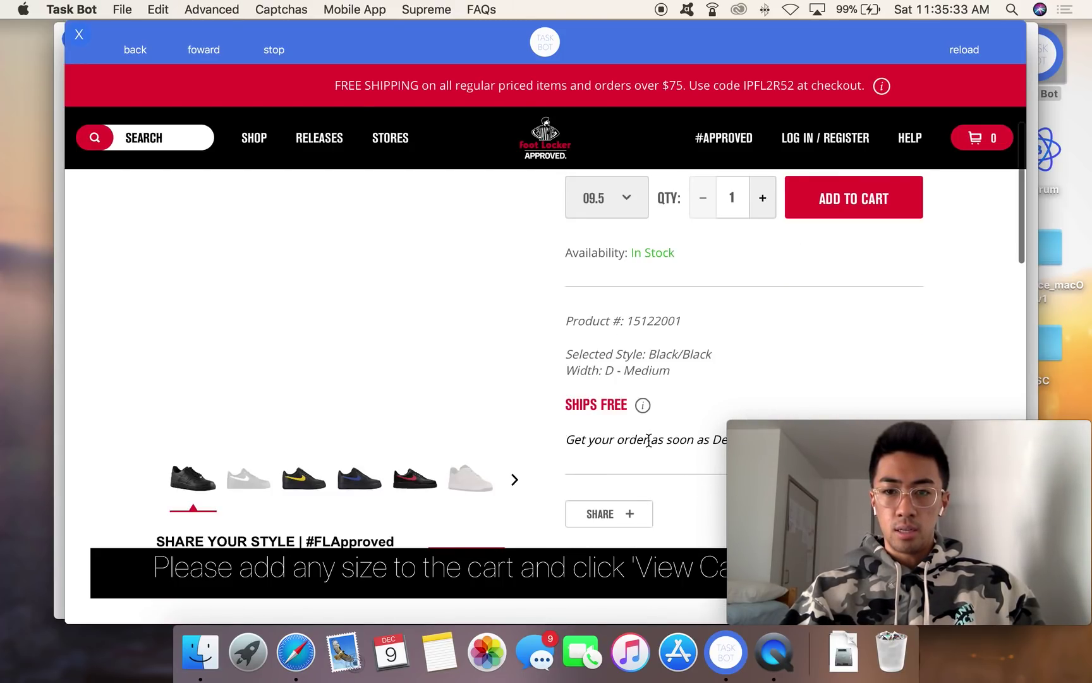
{"action": "left_click", "coordinate": [838, 200]}
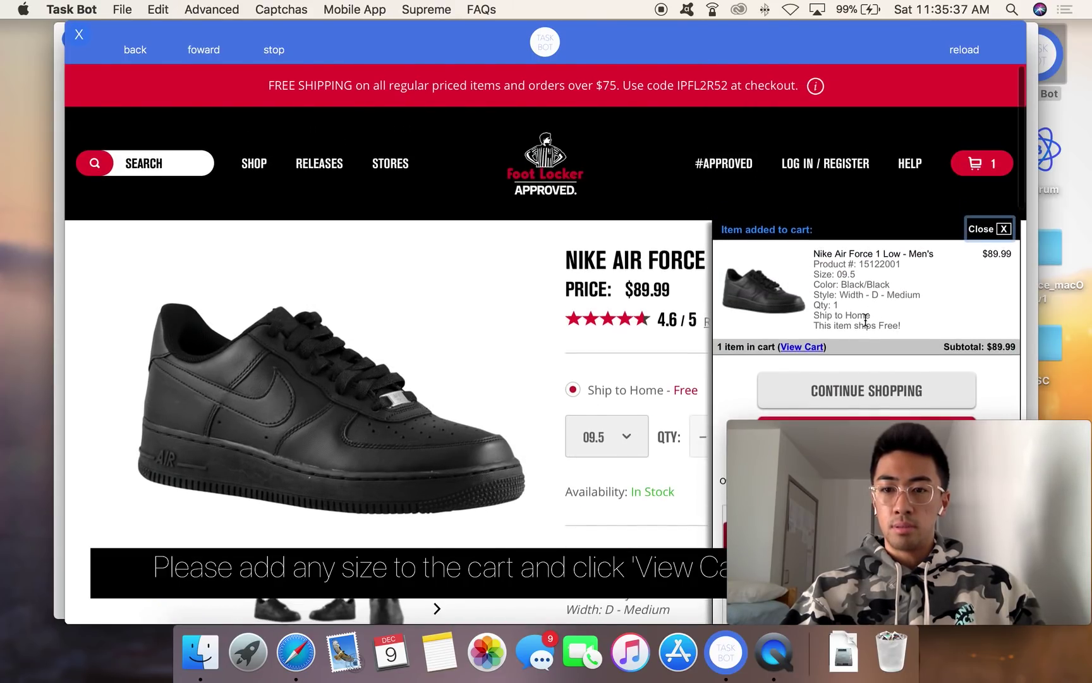
{"action": "left_click", "coordinate": [844, 378]}
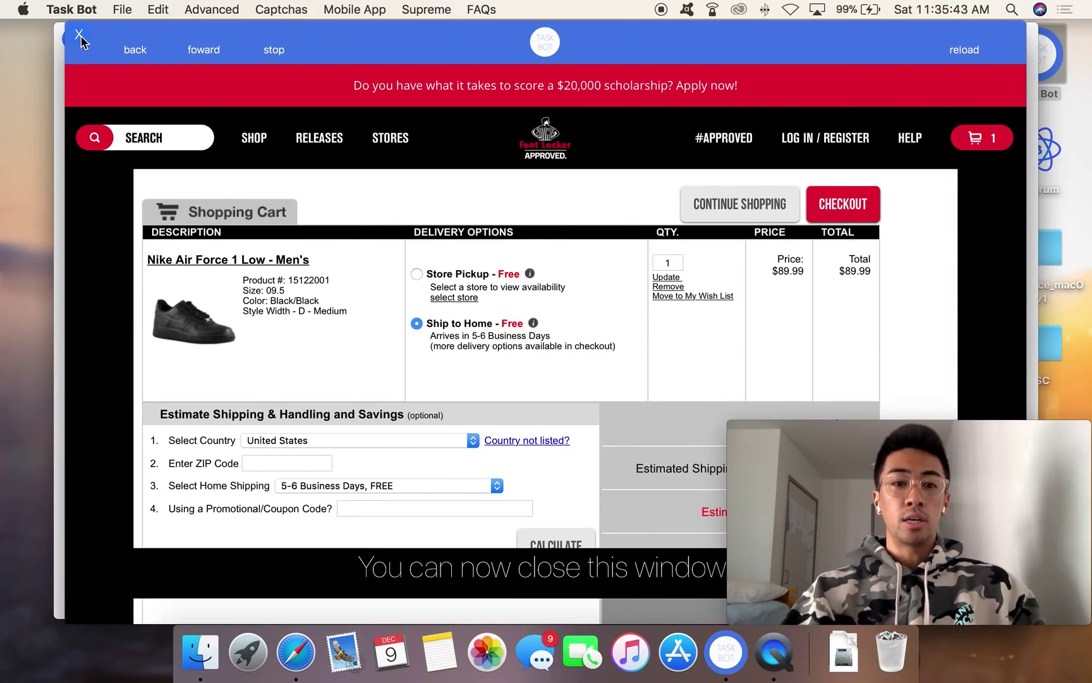
{"action": "left_click", "coordinate": [80, 36]}
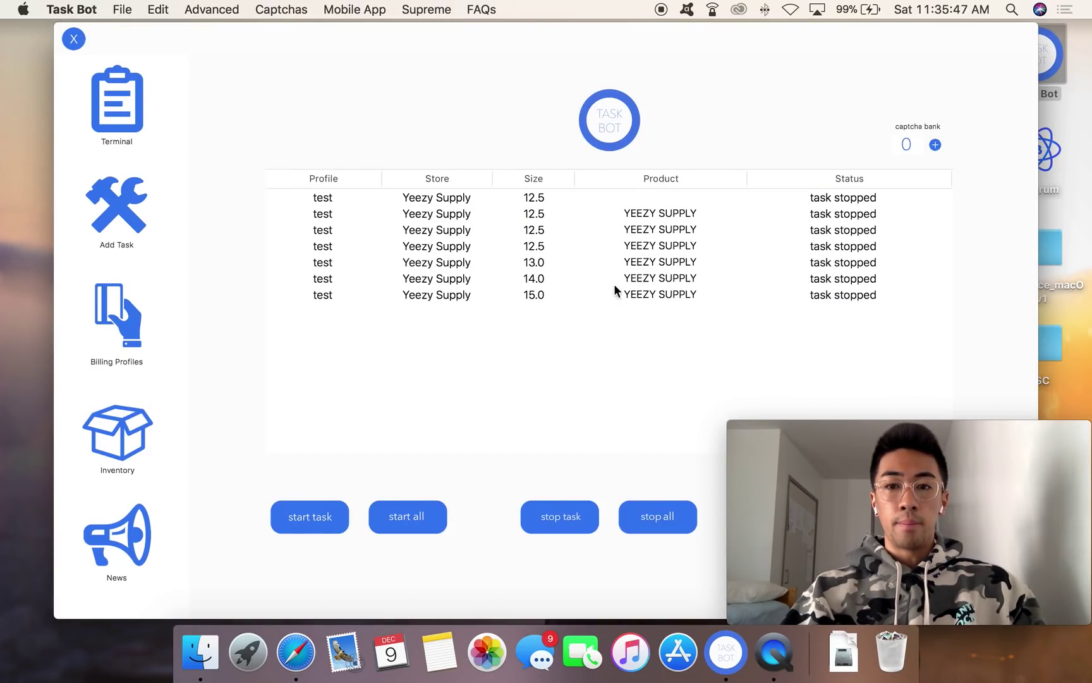
Step: Clear all Yeezy Supply tasks with 'delete all', then move the window back into view
{"action": "left_click", "coordinate": [502, 45]}
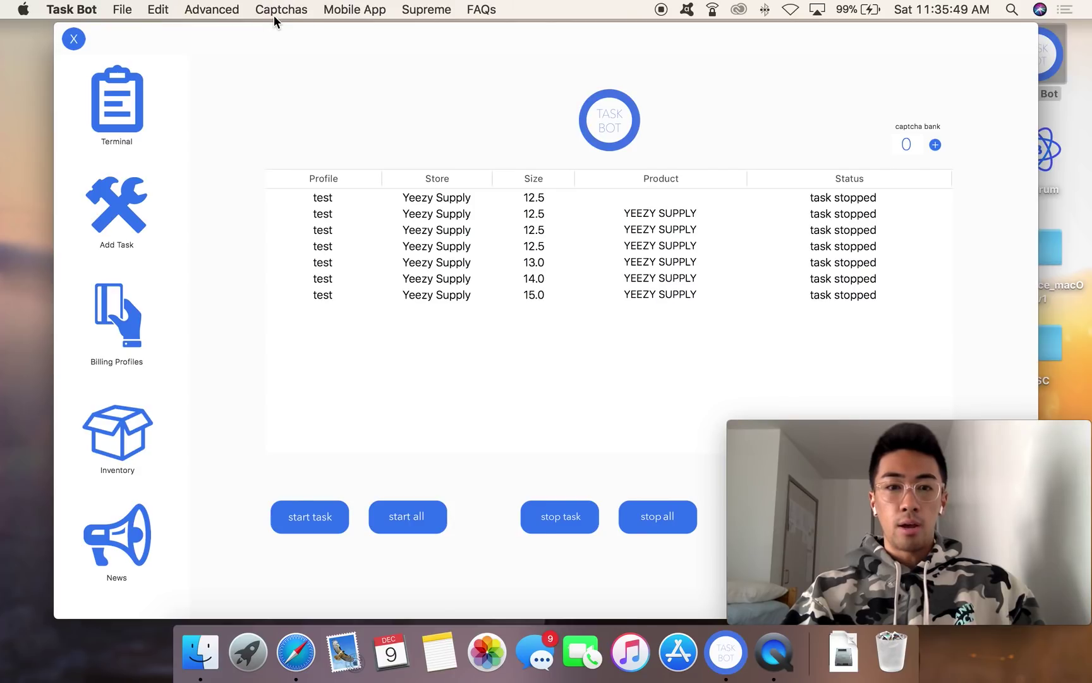
{"action": "left_click_drag", "start_coordinate": [285, 25], "coordinate": [85, 23]}
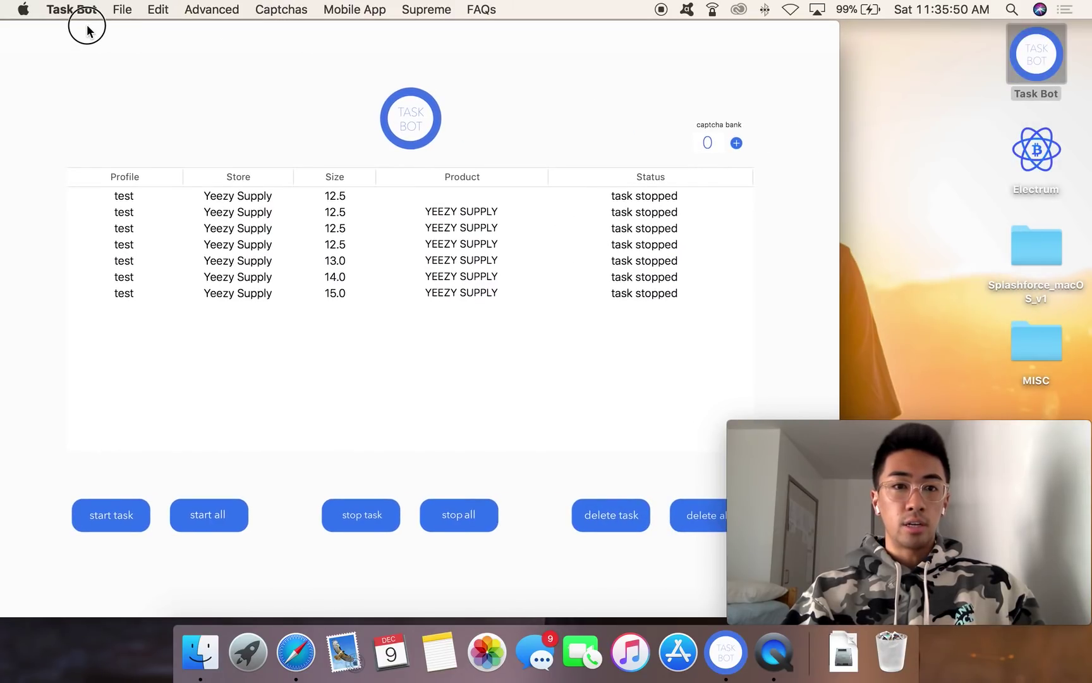
{"action": "left_click", "coordinate": [688, 519]}
{"action": "left_click_drag", "start_coordinate": [274, 34], "coordinate": [442, 21]}
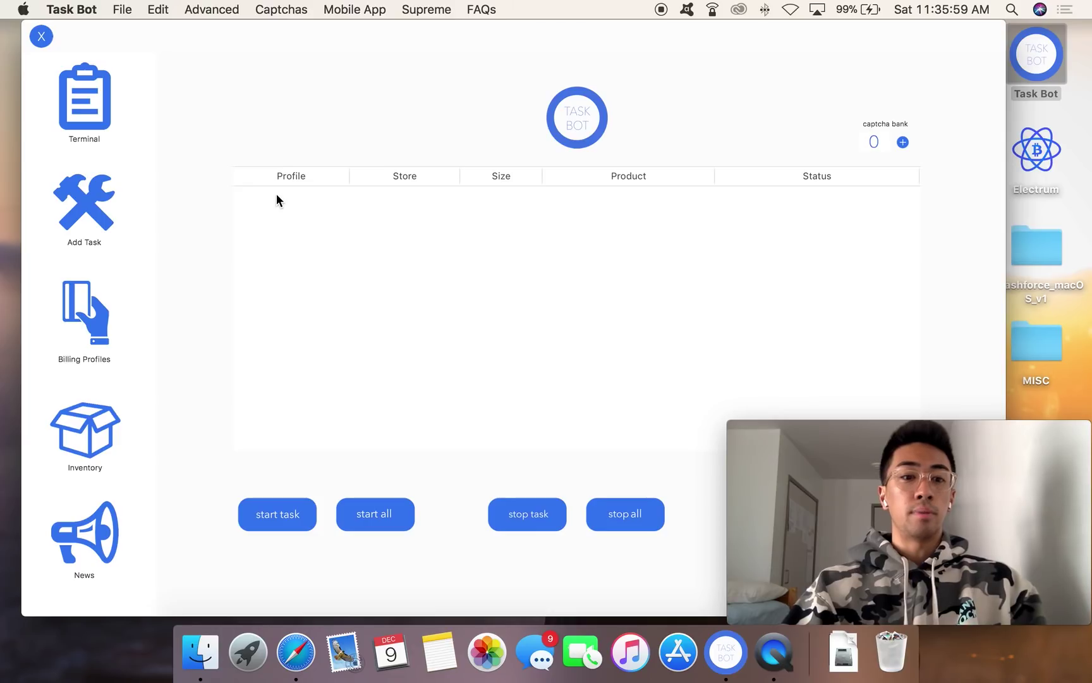
{"action": "left_click_drag", "start_coordinate": [256, 56], "coordinate": [271, 32]}
Step: Read the Ma Maniera release news, then go to the Adidas style-code inventory check
{"action": "left_click", "coordinate": [91, 531]}
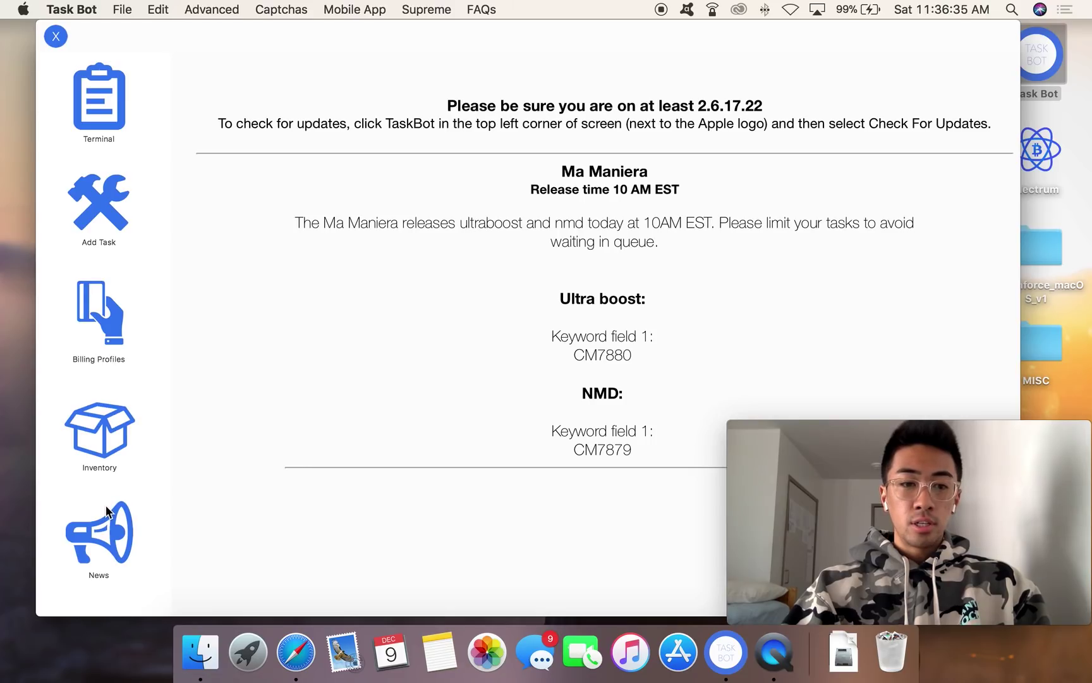
{"action": "left_click", "coordinate": [114, 438]}
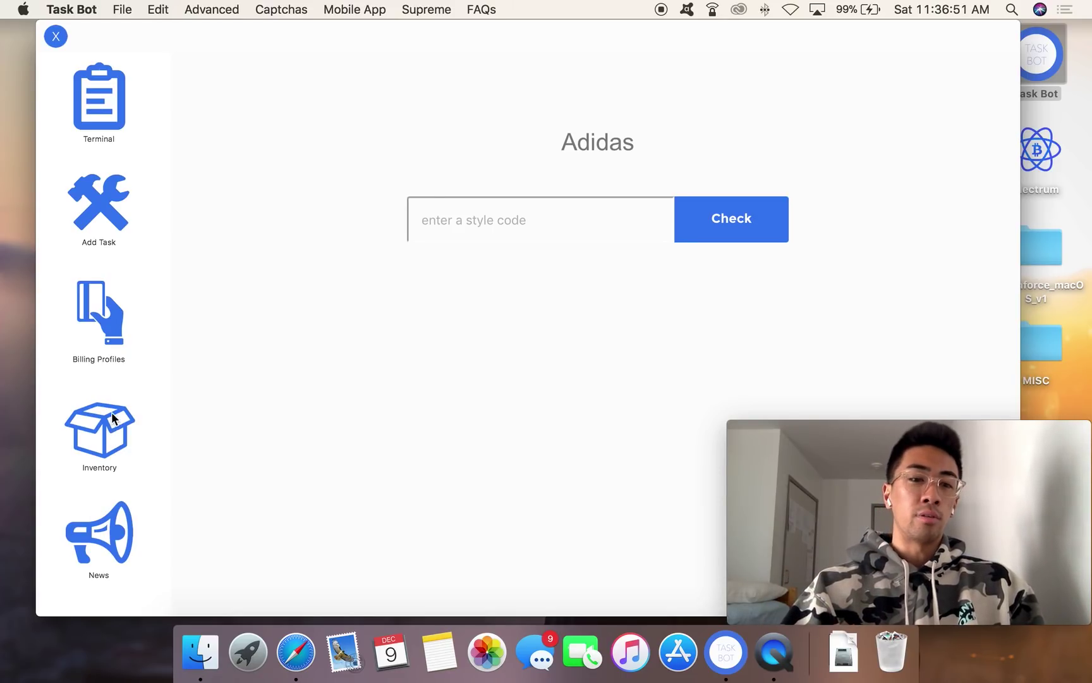
Step: Show the Billing Profiles page with its seven saved profiles
{"action": "left_click", "coordinate": [110, 324]}
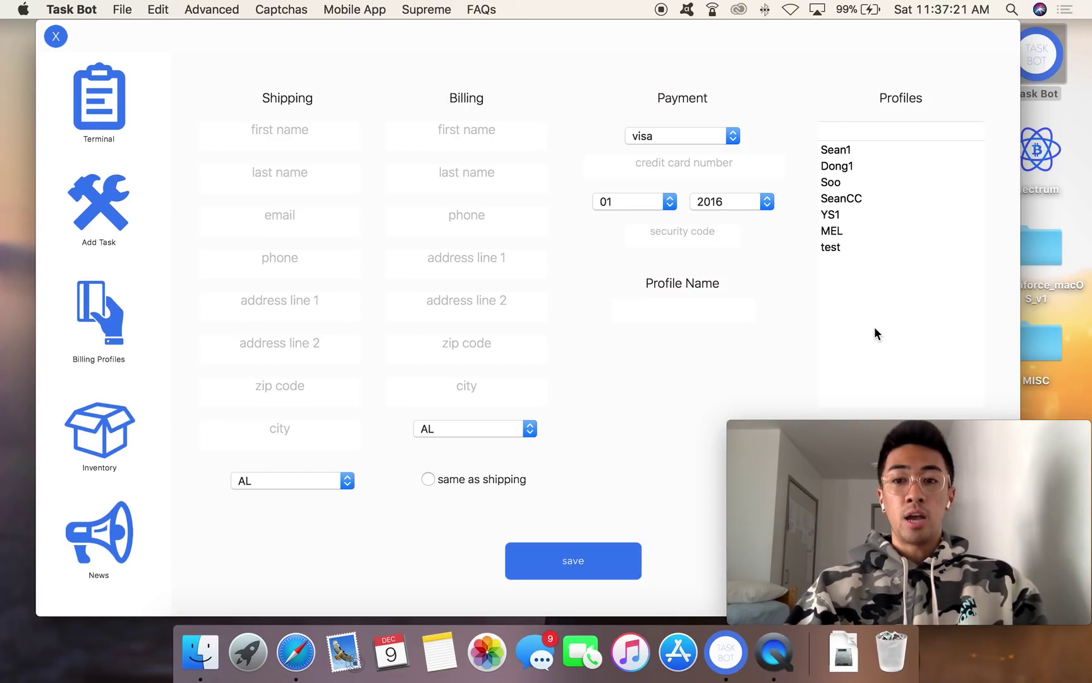
Step: Load the 'test' billing profile's shipping, billing and payment details for editing
{"action": "left_click", "coordinate": [842, 252]}
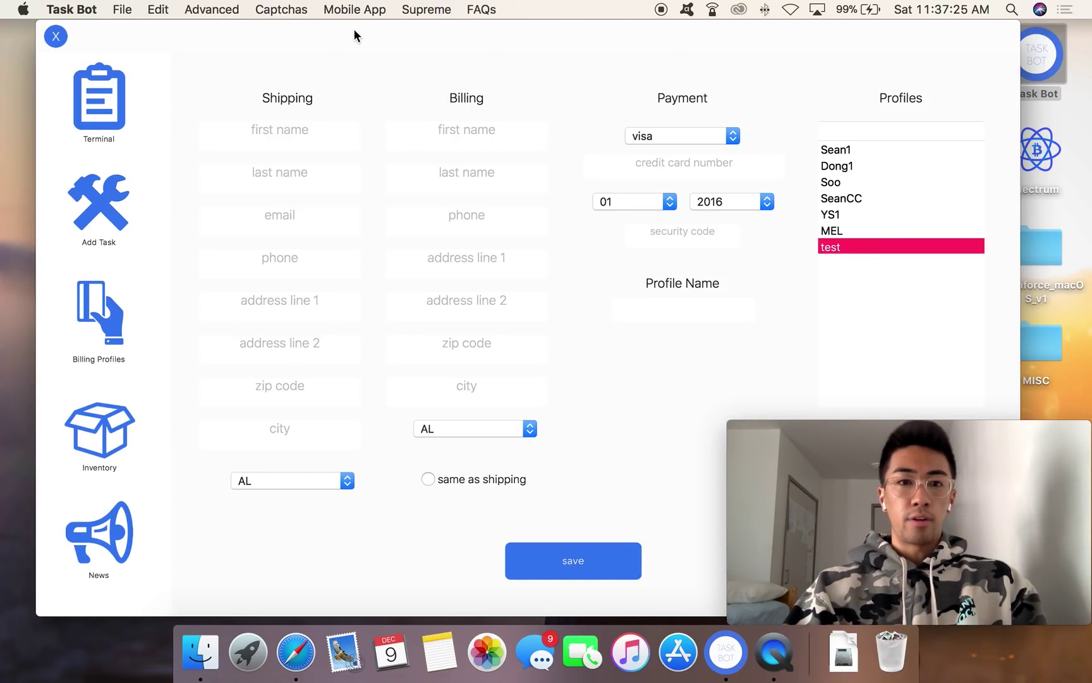
{"action": "left_click_drag", "start_coordinate": [353, 29], "coordinate": [161, 25]}
{"action": "left_click", "coordinate": [669, 432]}
{"action": "left_click_drag", "start_coordinate": [420, 46], "coordinate": [590, 35]}
Step: Begin a new task and choose Supreme as its store
{"action": "left_click", "coordinate": [130, 193]}
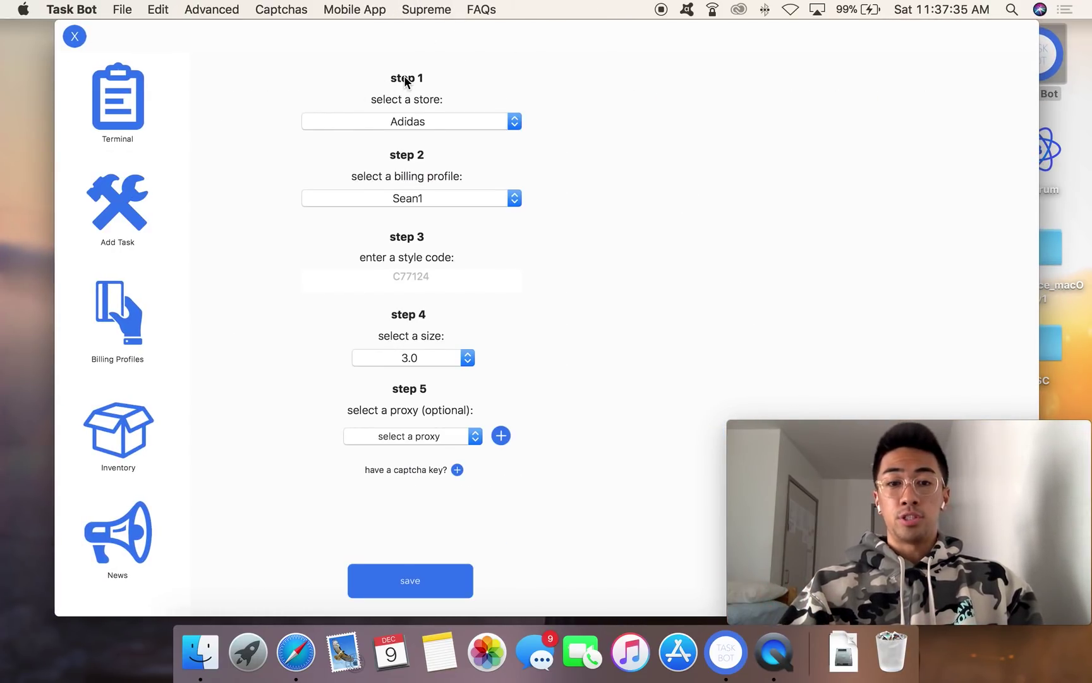
{"action": "left_click_drag", "start_coordinate": [419, 37], "coordinate": [402, 31]}
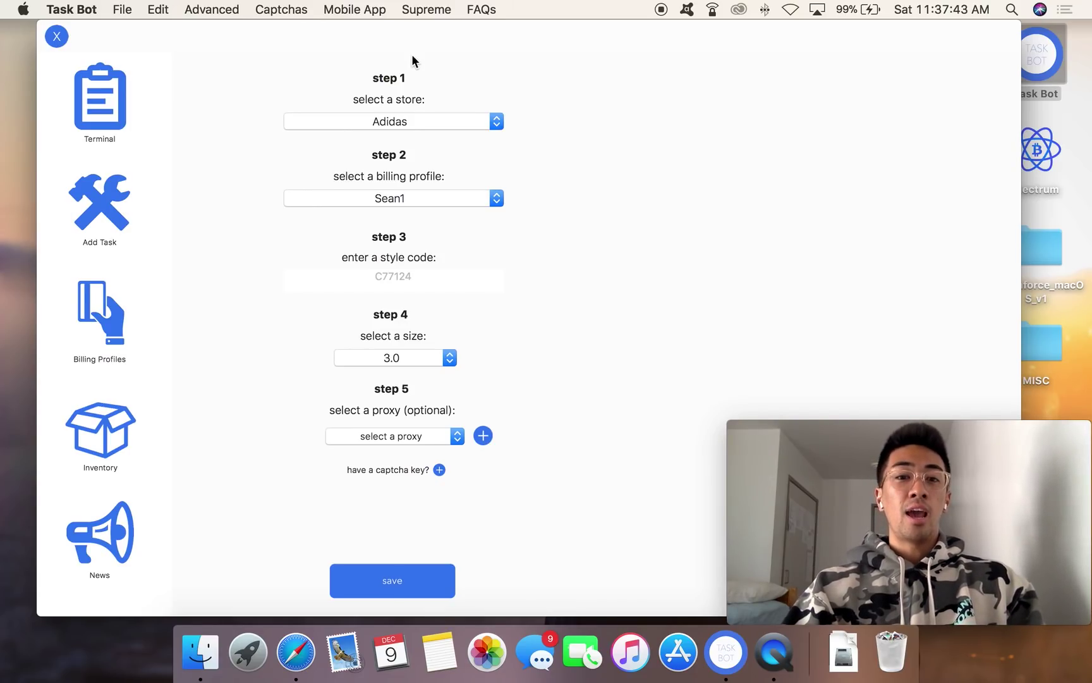
{"action": "left_click", "coordinate": [444, 123]}
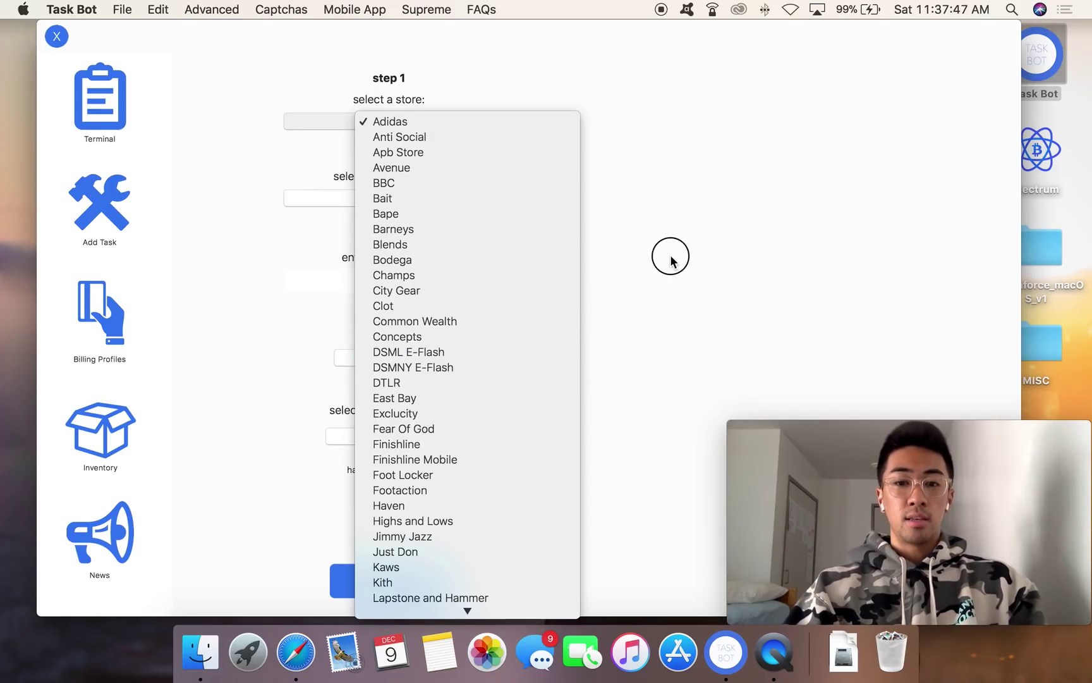
{"action": "left_click", "coordinate": [670, 259]}
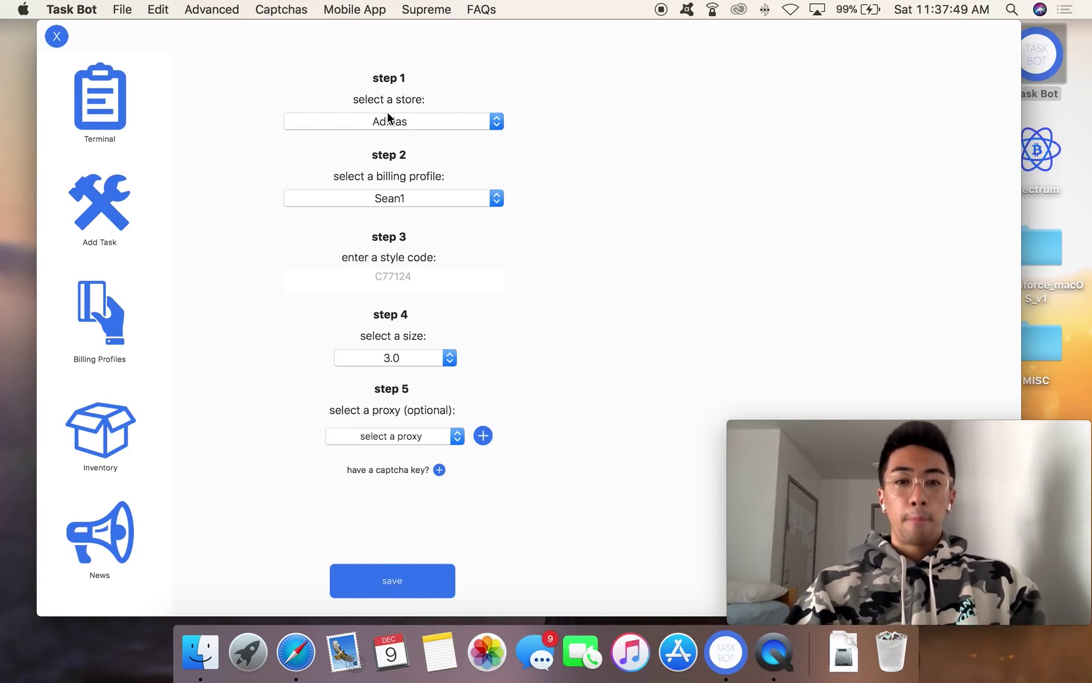
{"action": "left_click", "coordinate": [389, 118]}
{"action": "scroll", "coordinate": [411, 347], "scroll_direction": "down", "scroll_amount": 10}
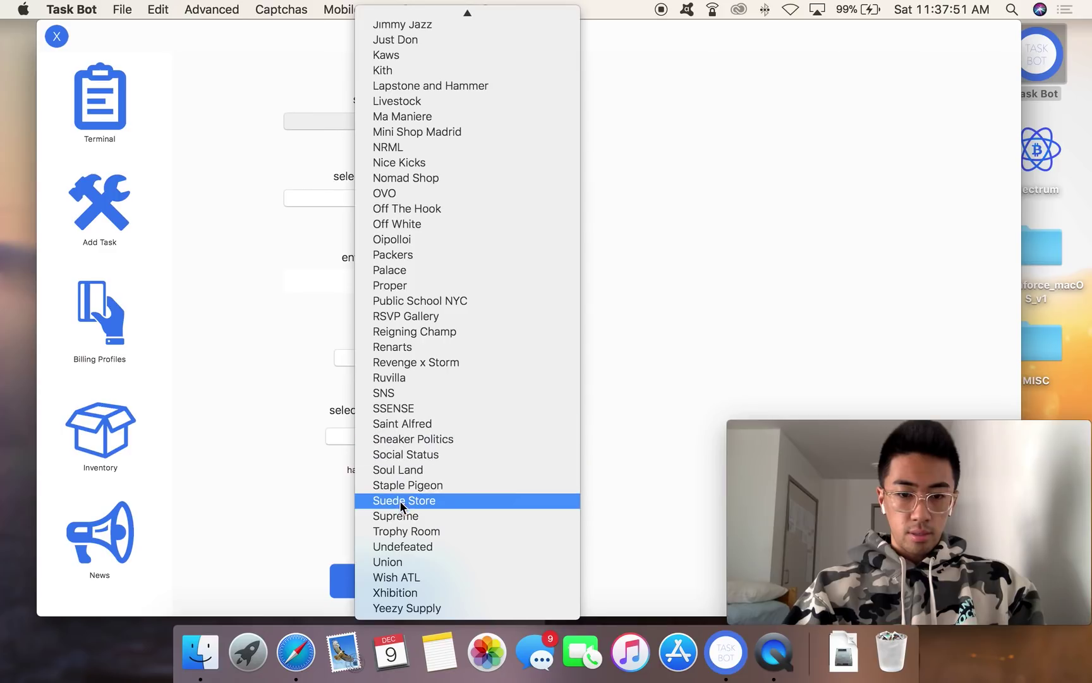
{"action": "left_click", "coordinate": [392, 516]}
Step: Choose Box Logo Hooded Sweatshirt as the product and 'test' as the billing profile
{"action": "left_click", "coordinate": [447, 279]}
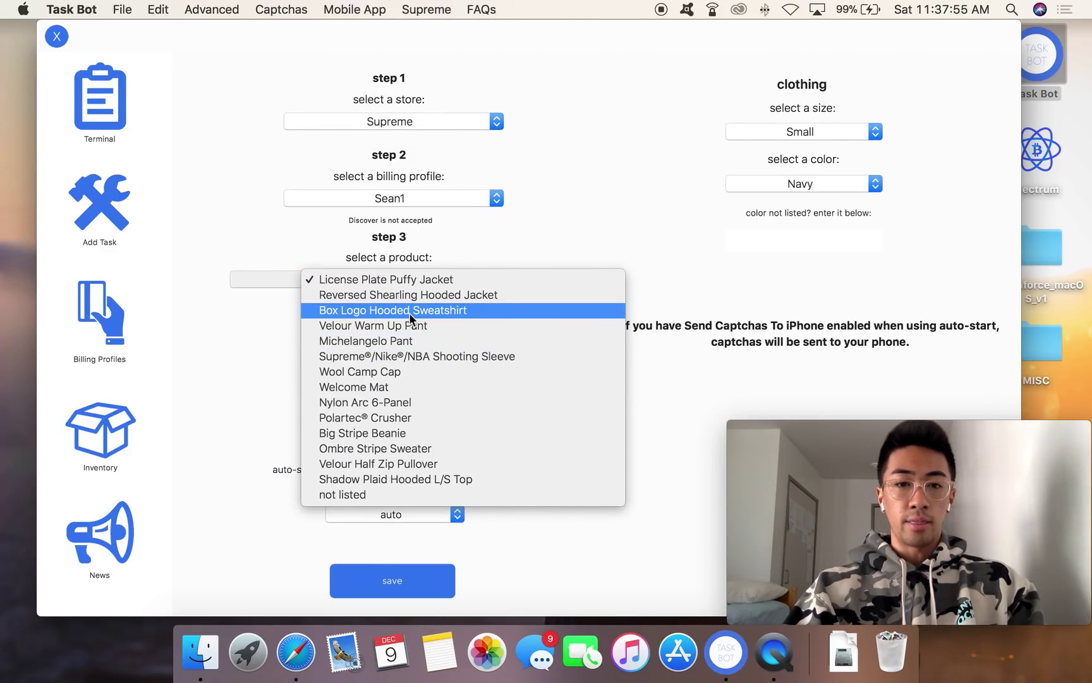
{"action": "left_click", "coordinate": [653, 146]}
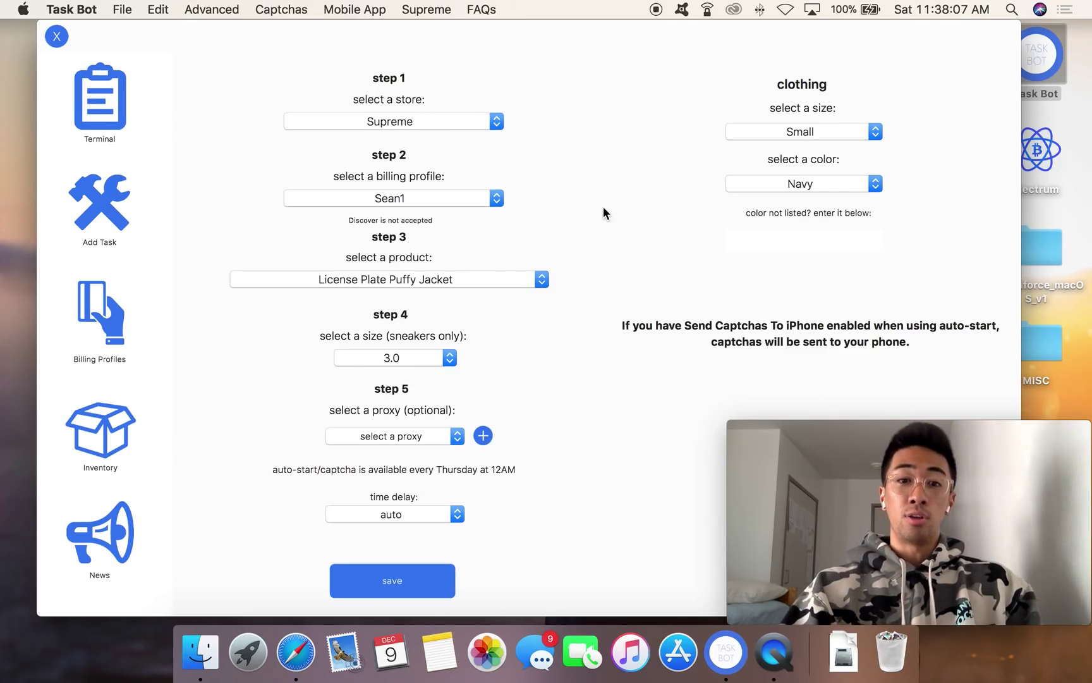
{"action": "left_click", "coordinate": [445, 278]}
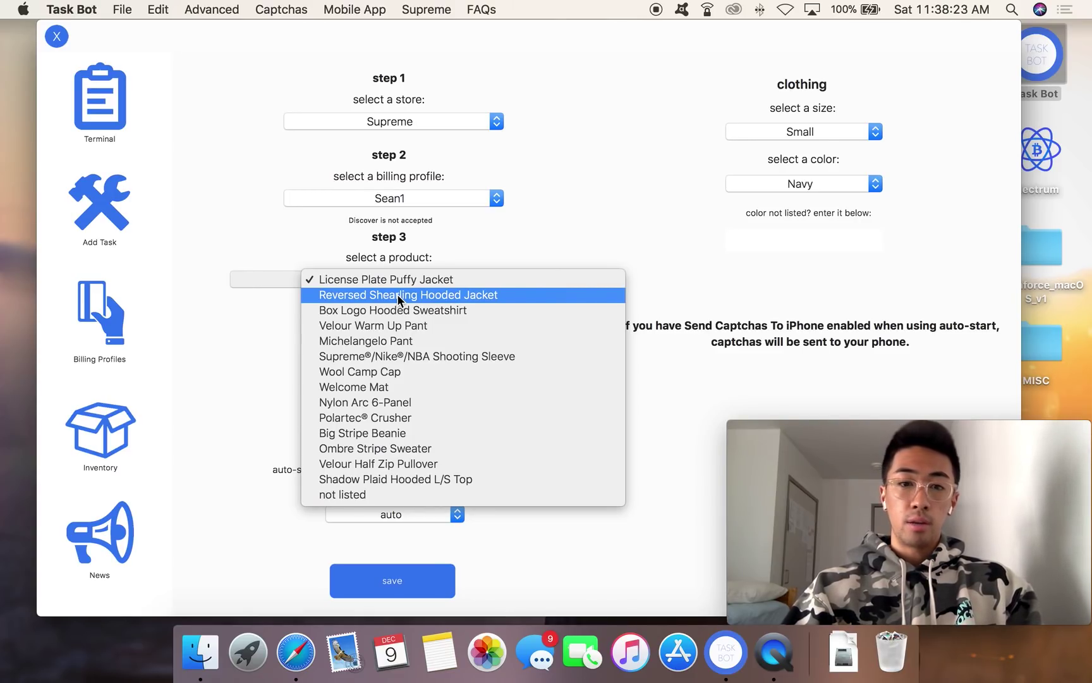
{"action": "left_click", "coordinate": [394, 313]}
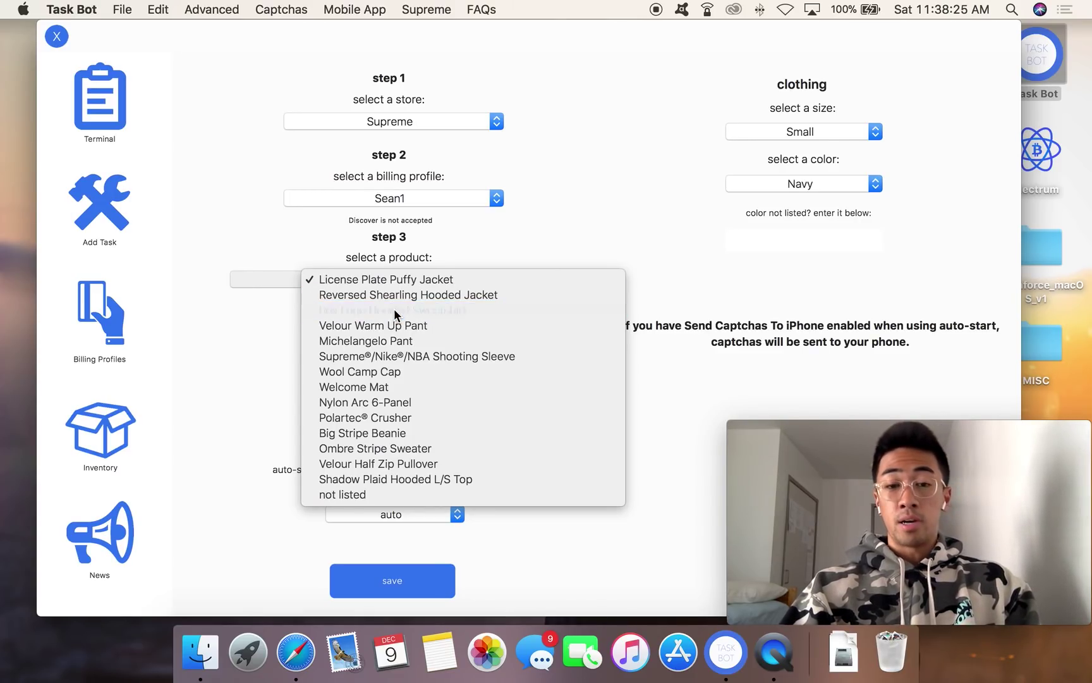
{"action": "left_click", "coordinate": [464, 198]}
{"action": "left_click", "coordinate": [447, 297]}
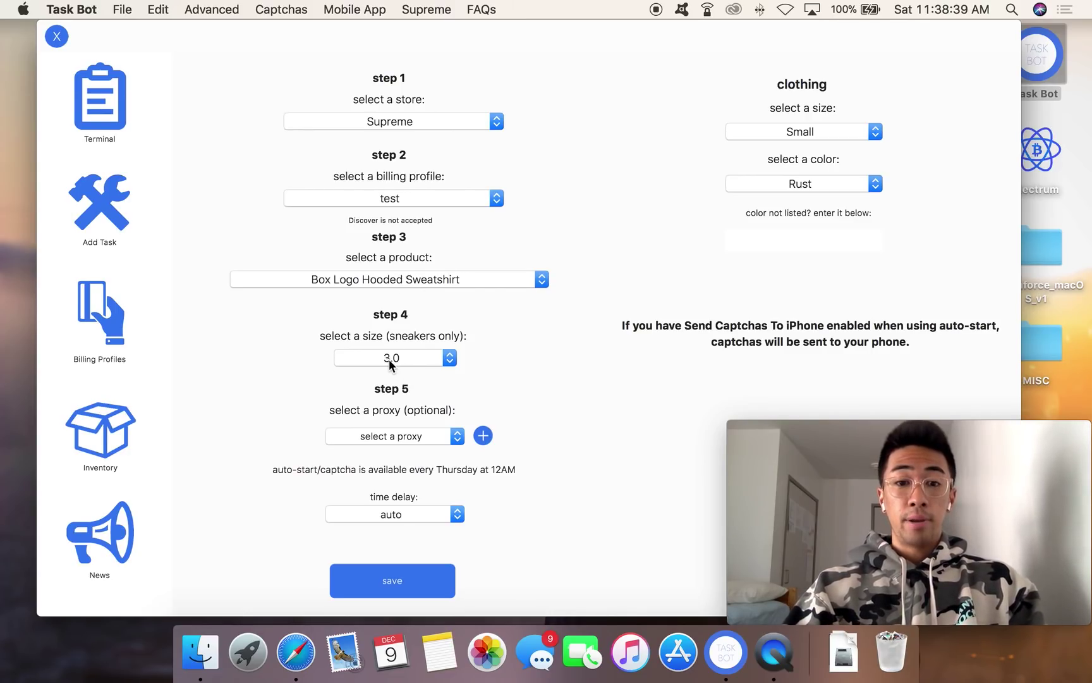
Step: Assign proxy 165.227.179.193:40101 to the Supreme task
{"action": "left_click", "coordinate": [389, 436]}
{"action": "scroll", "coordinate": [401, 514], "scroll_direction": "down", "scroll_amount": 5}
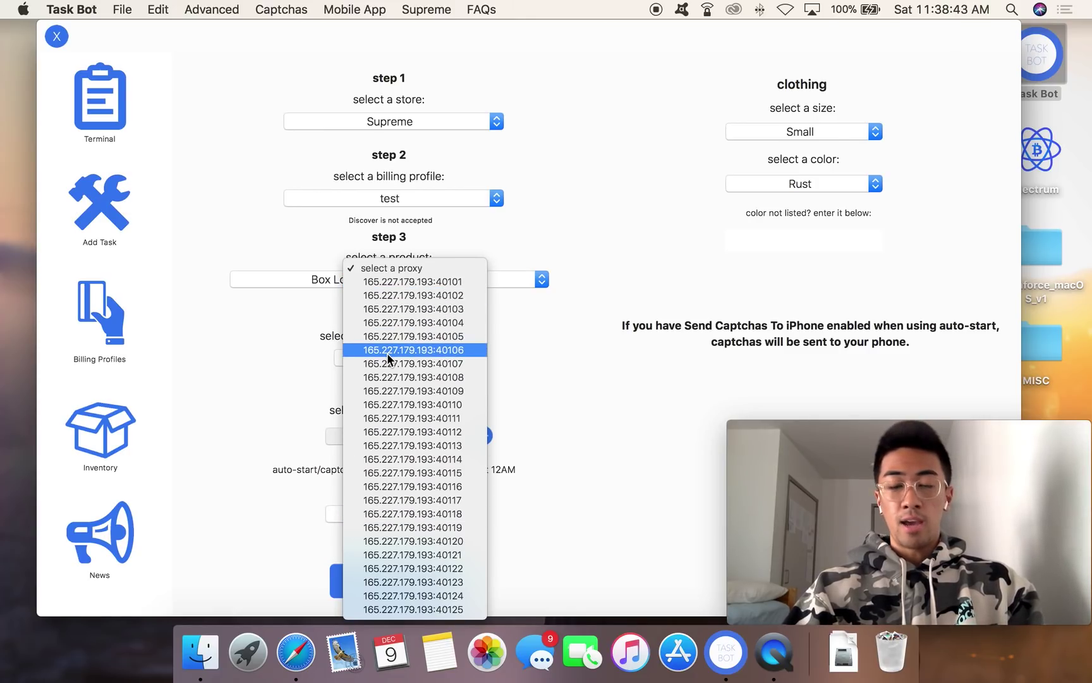
{"action": "left_click", "coordinate": [388, 285]}
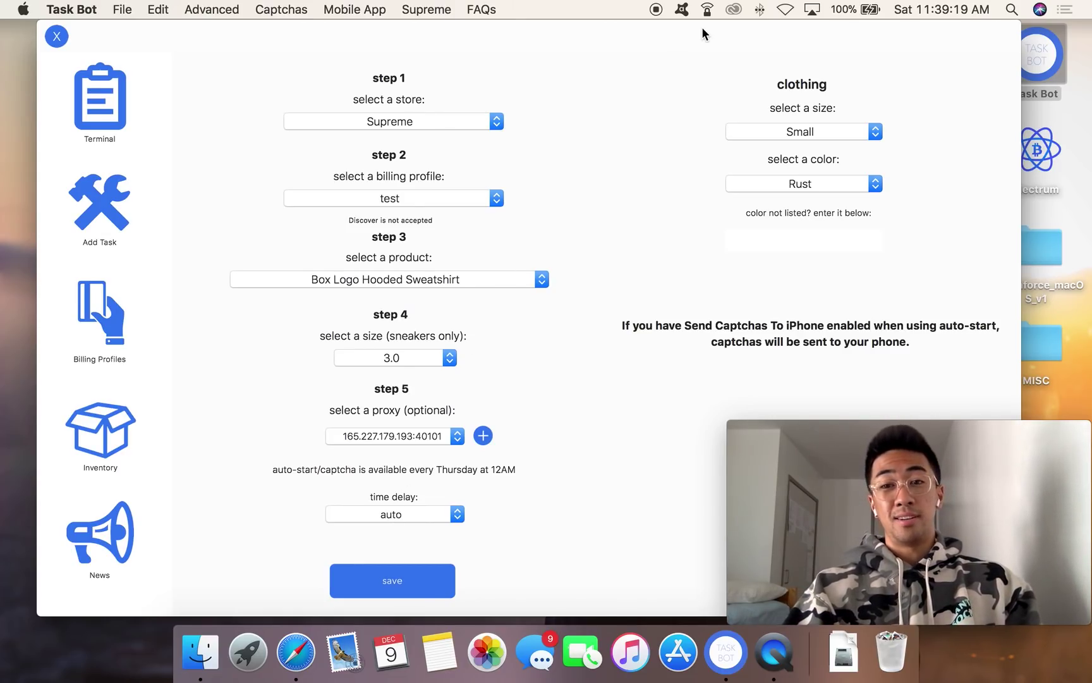
Step: Set the clothing size to Large and the color to Pale Lime
{"action": "left_click", "coordinate": [775, 130]}
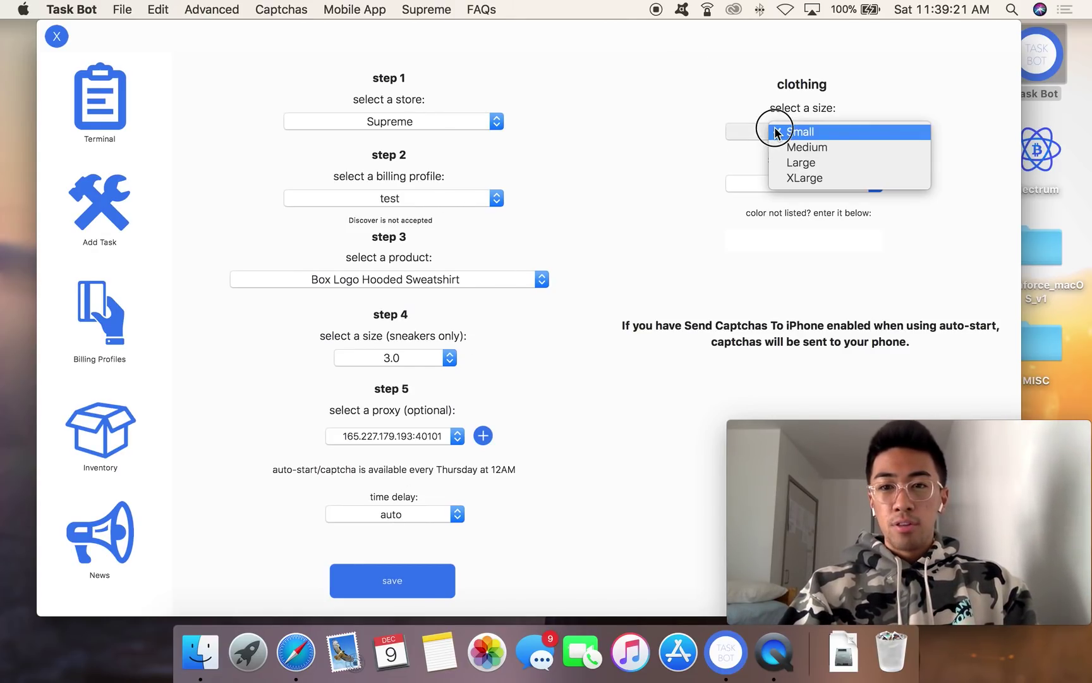
{"action": "left_click", "coordinate": [798, 164]}
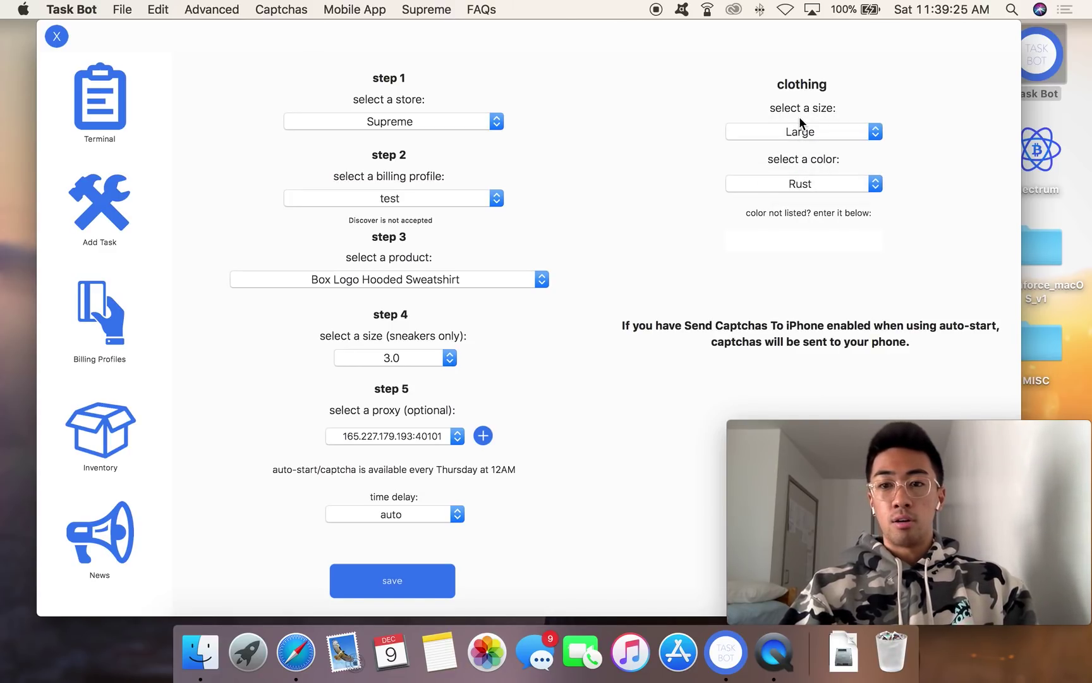
{"action": "left_click", "coordinate": [804, 183]}
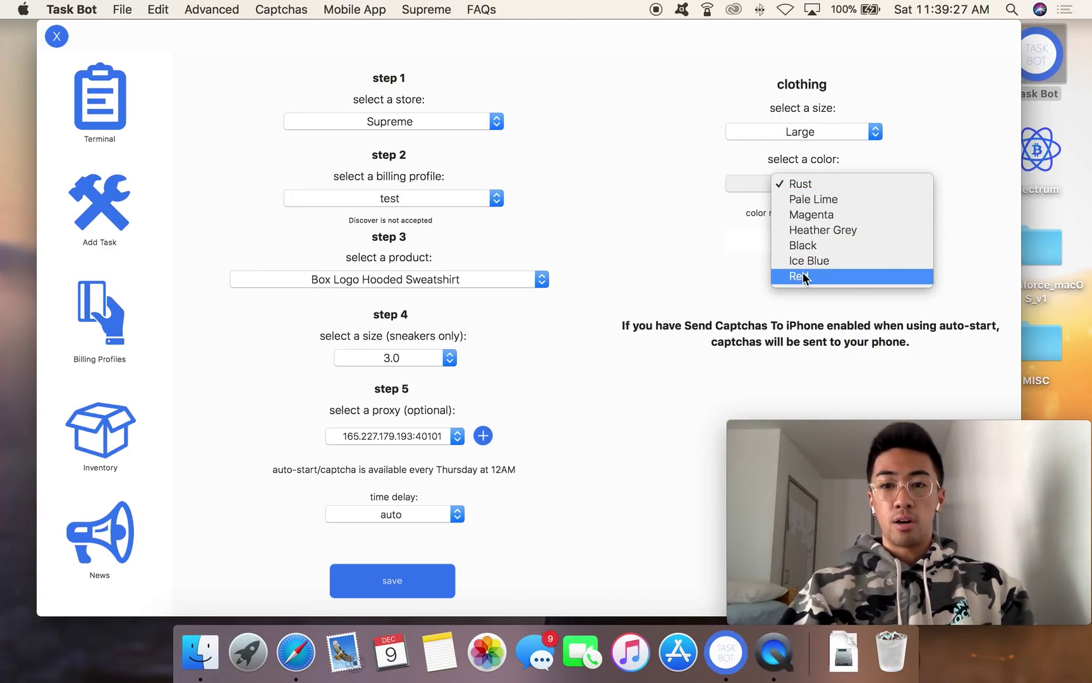
{"action": "left_click", "coordinate": [815, 201]}
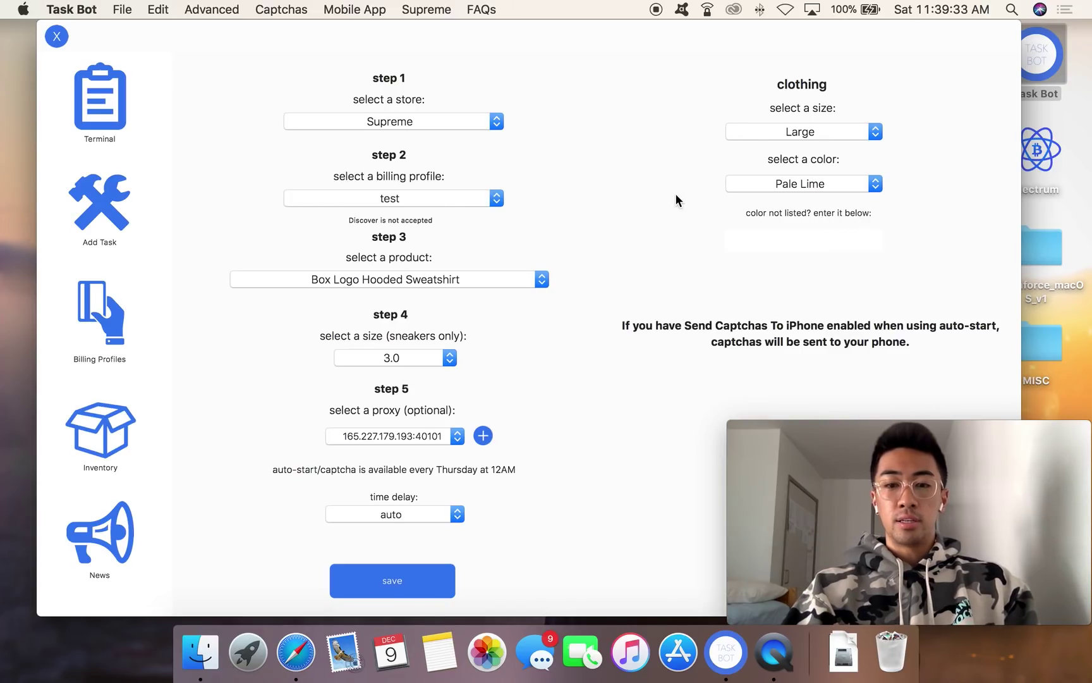
Step: Save the Large Pale Lime task and start another on proxy 165.227.179.193:40102
{"action": "left_click", "coordinate": [404, 582]}
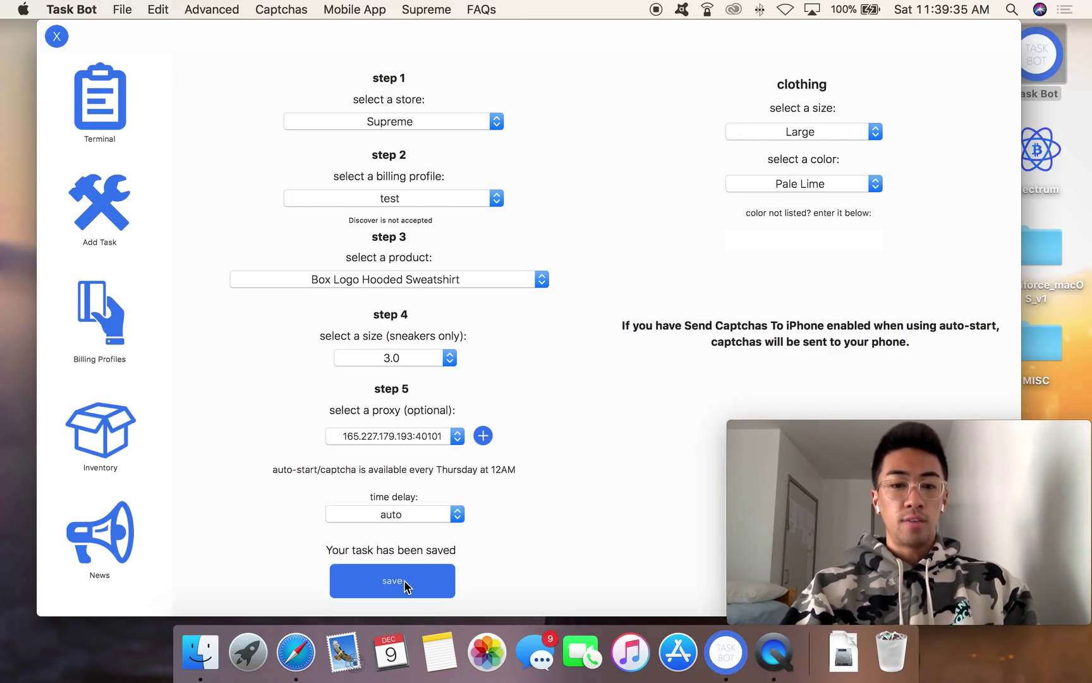
{"action": "left_click", "coordinate": [109, 138]}
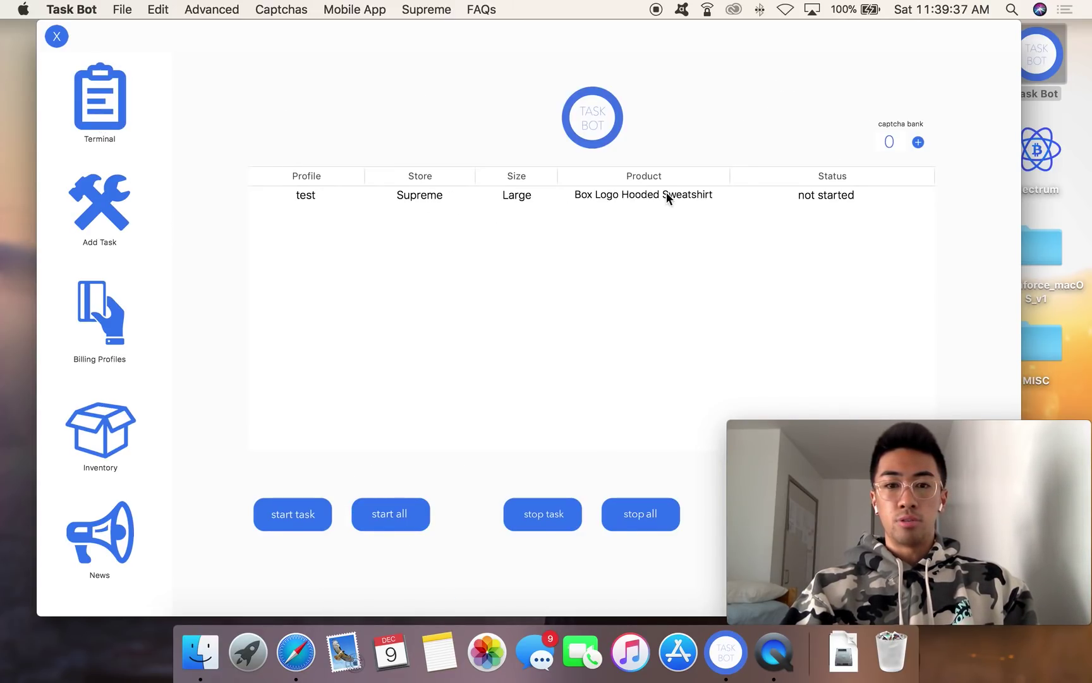
{"action": "left_click", "coordinate": [96, 220]}
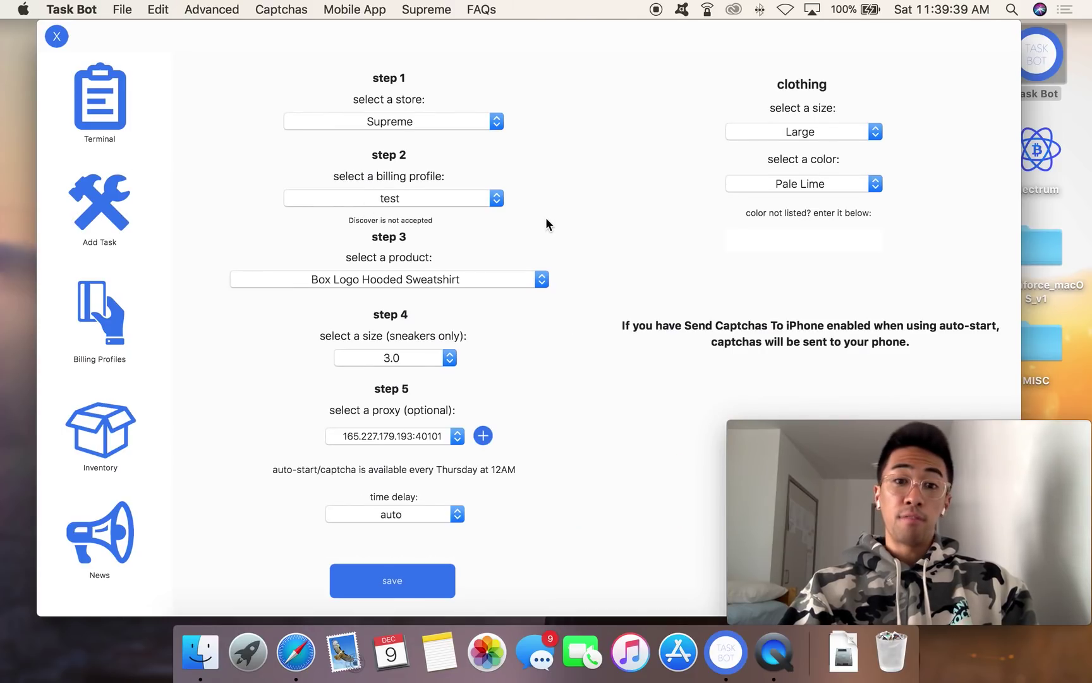
{"action": "left_click", "coordinate": [383, 436]}
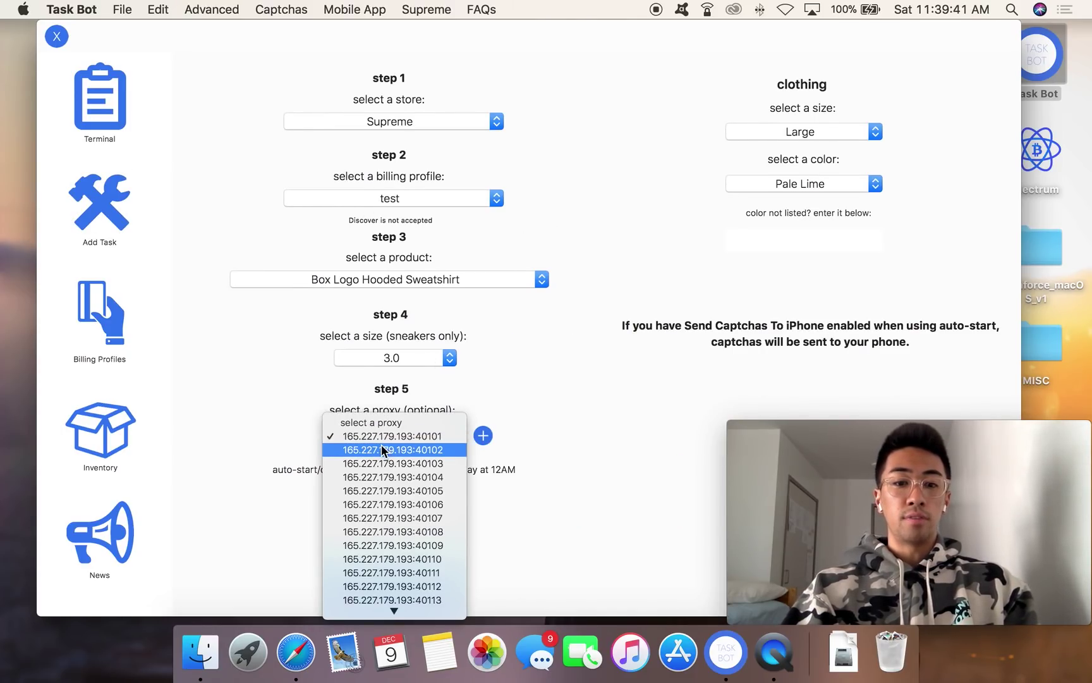
{"action": "left_click", "coordinate": [379, 446]}
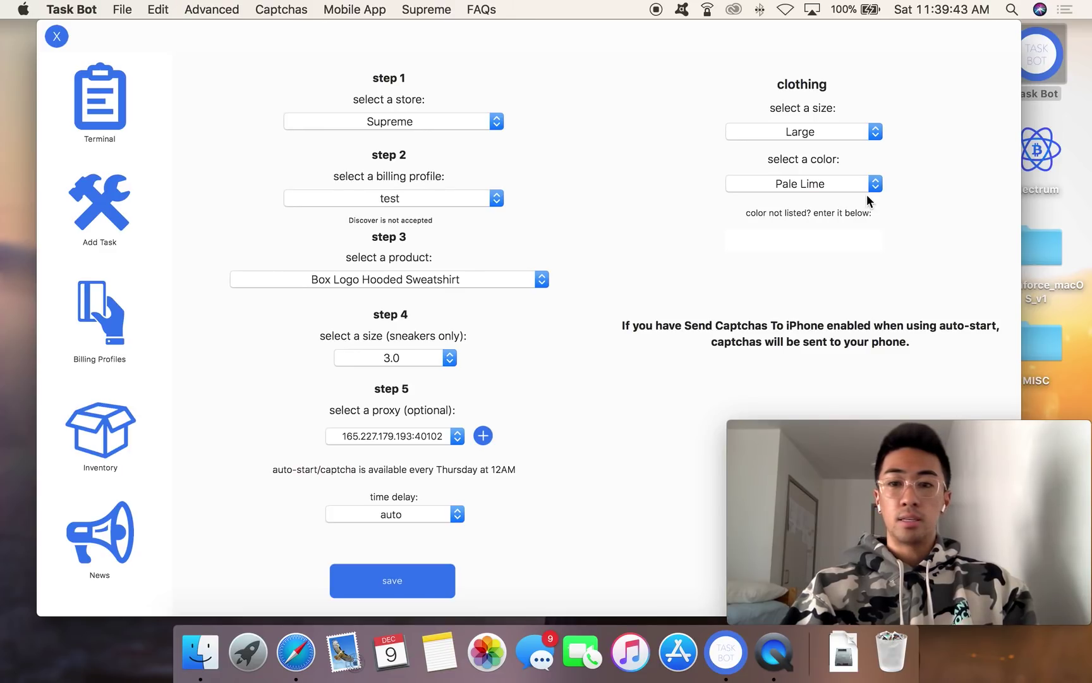
Step: Set the new task to size Medium and colour Magenta, and save it
{"action": "left_click", "coordinate": [815, 129]}
{"action": "left_click", "coordinate": [815, 114]}
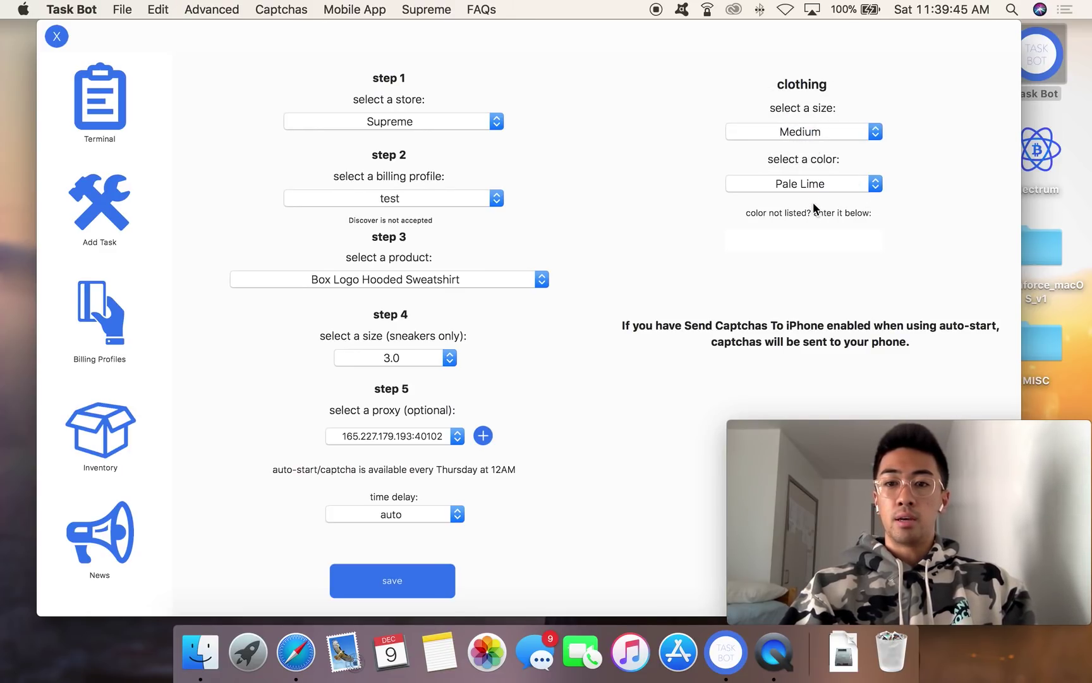
{"action": "left_click", "coordinate": [813, 190]}
{"action": "left_click", "coordinate": [811, 197]}
{"action": "left_click", "coordinate": [401, 580]}
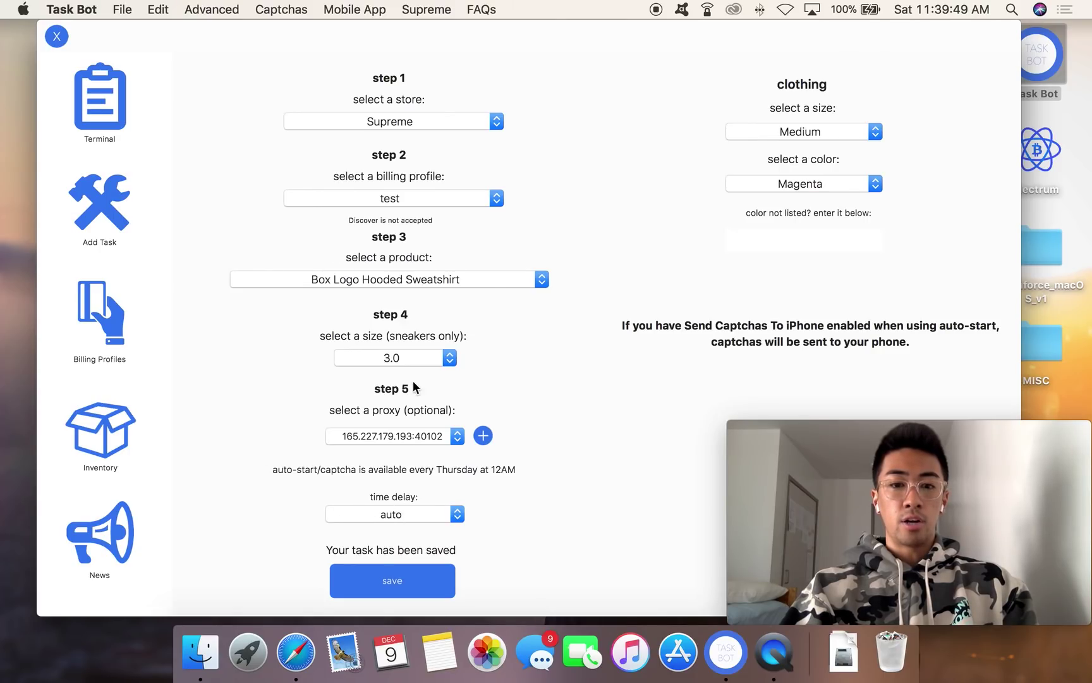
Step: Look over the billing profiles without changing them and return to the task list
{"action": "left_click", "coordinate": [393, 198]}
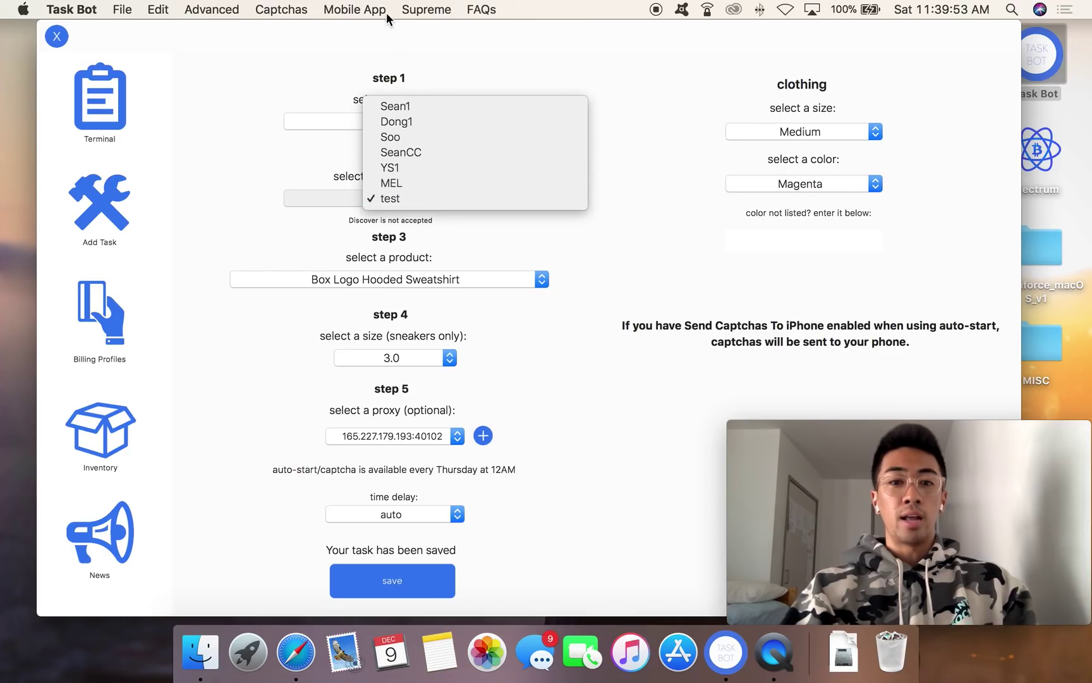
{"action": "left_click", "coordinate": [259, 176]}
{"action": "left_click", "coordinate": [77, 149]}
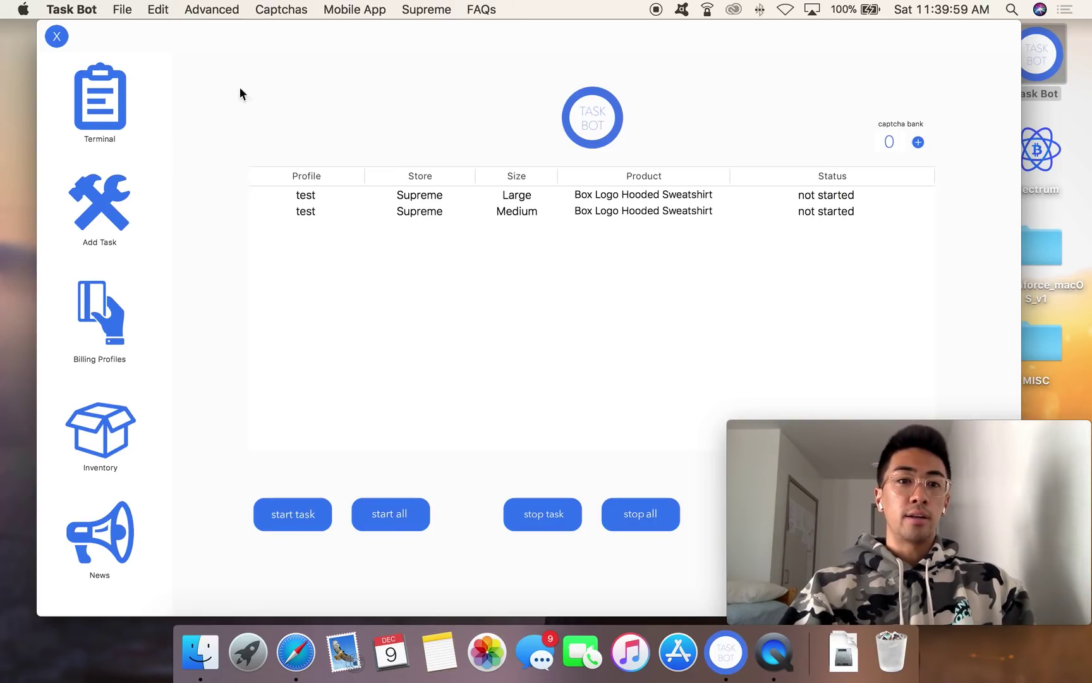
Step: Enable Smart Checkout in the Advanced menu so each profile checks out only once per store
{"action": "left_click", "coordinate": [215, 7]}
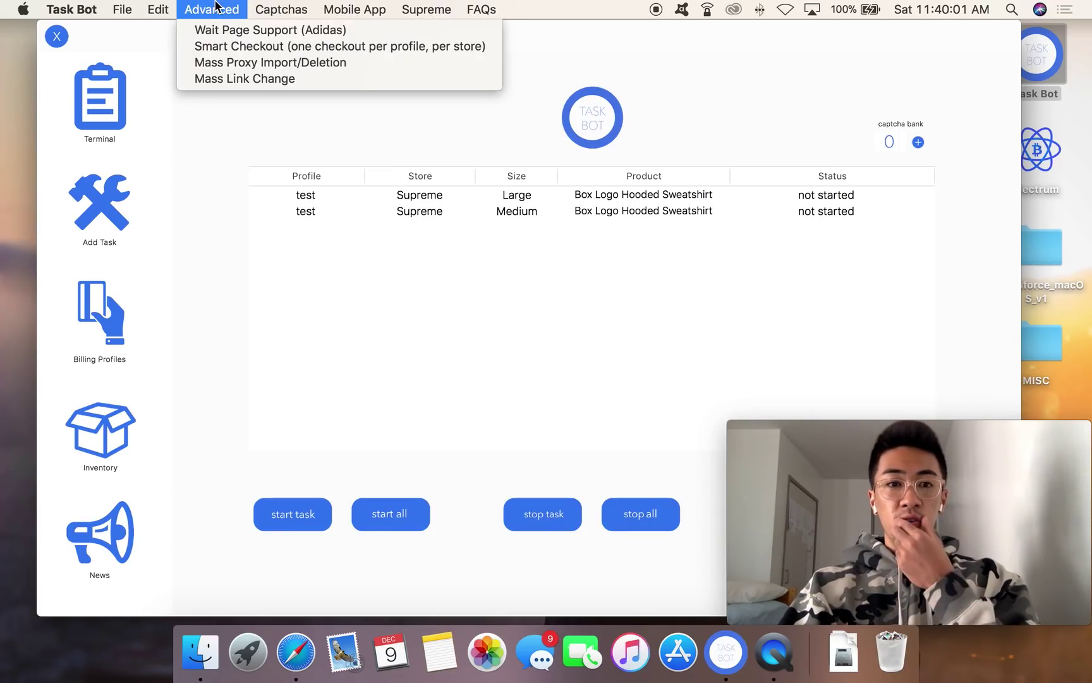
{"action": "left_click", "coordinate": [248, 46]}
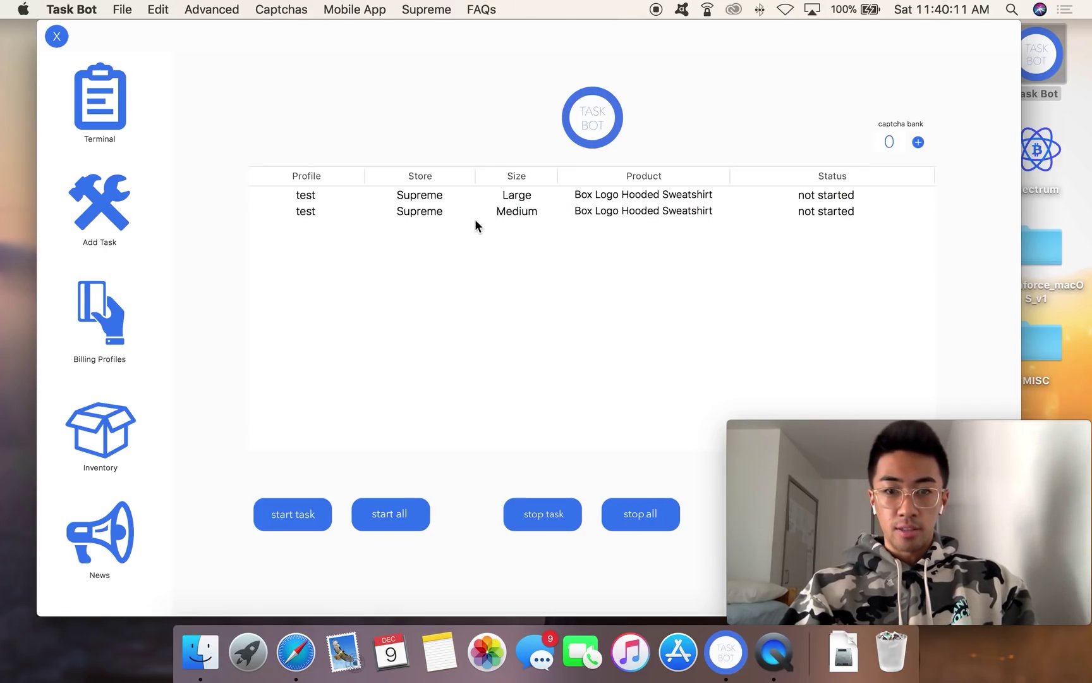
{"action": "left_click", "coordinate": [193, 10]}
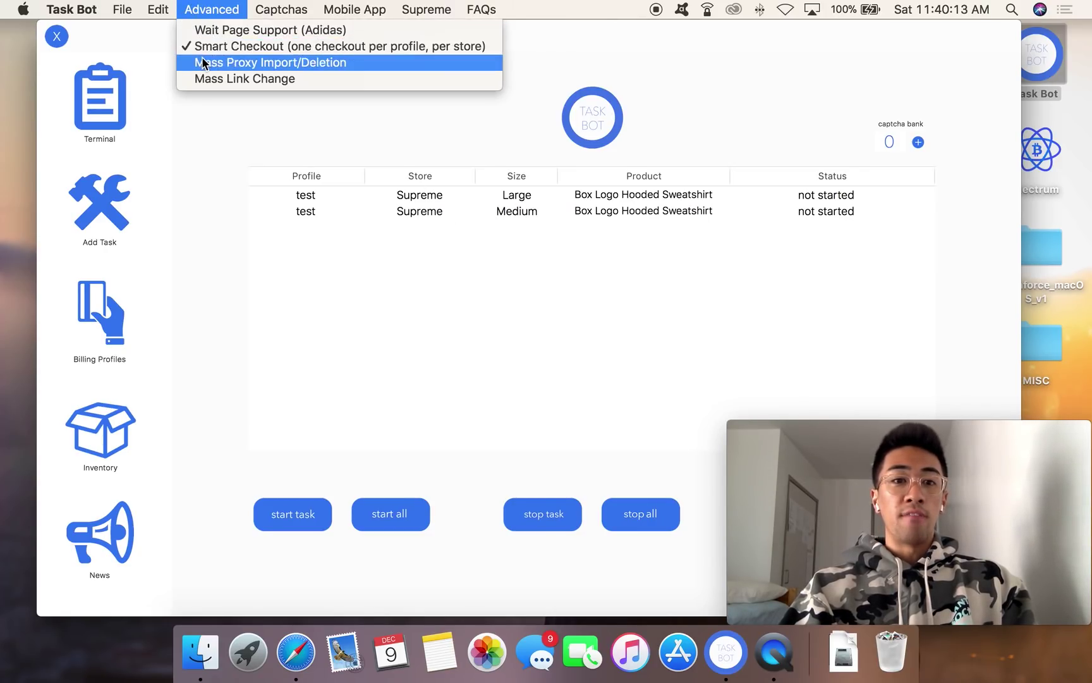
{"action": "left_click", "coordinate": [238, 245]}
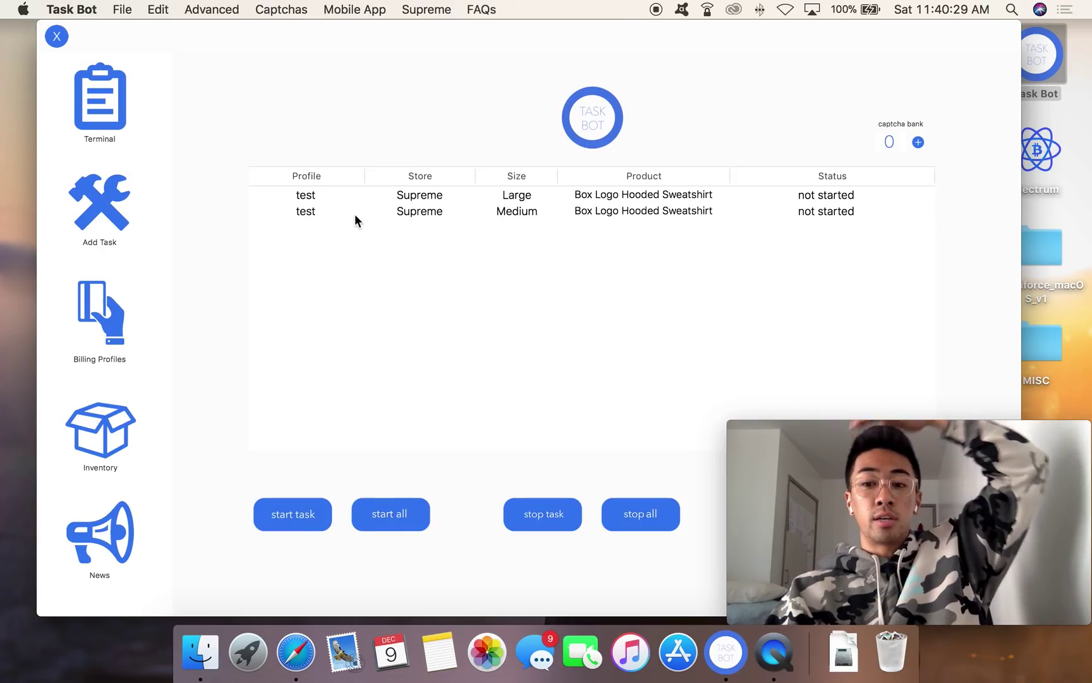
Step: Shift the Task Bot window left and revisit the Advanced and Supreme menus
{"action": "left_click_drag", "start_coordinate": [261, 37], "coordinate": [223, 29]}
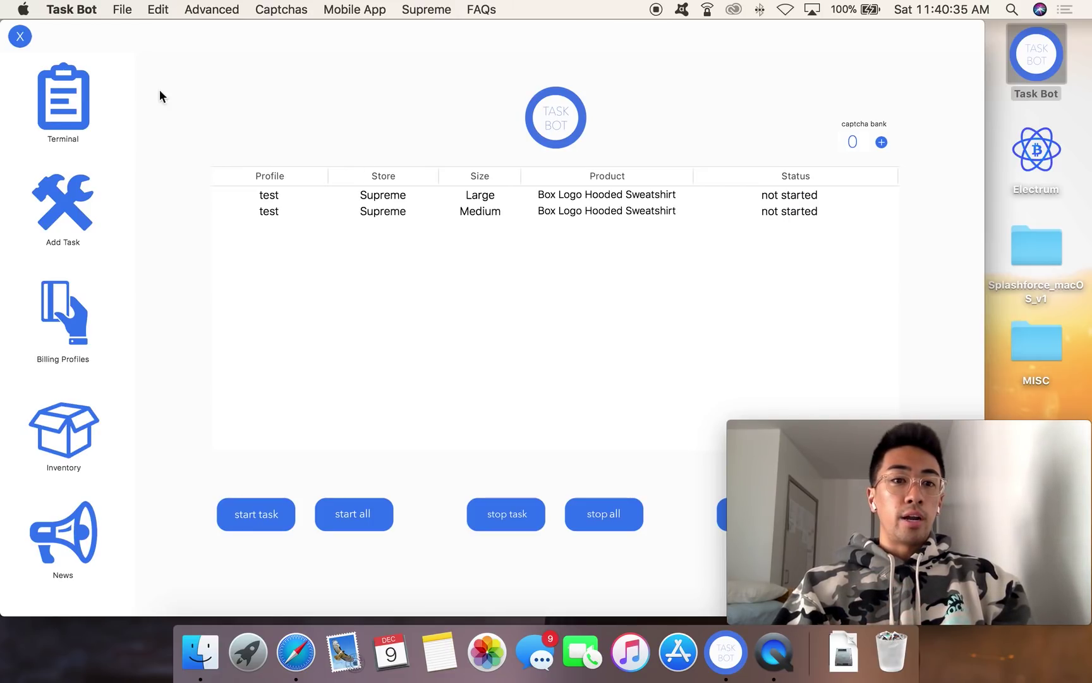
{"action": "left_click", "coordinate": [196, 10]}
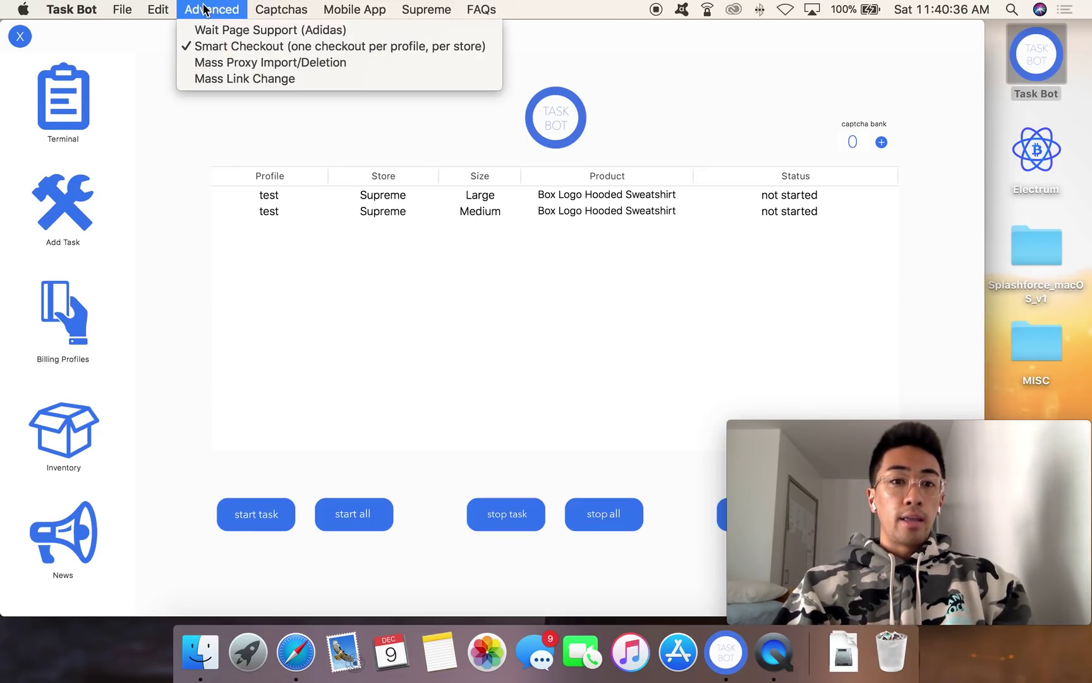
{"action": "left_click", "coordinate": [474, 372]}
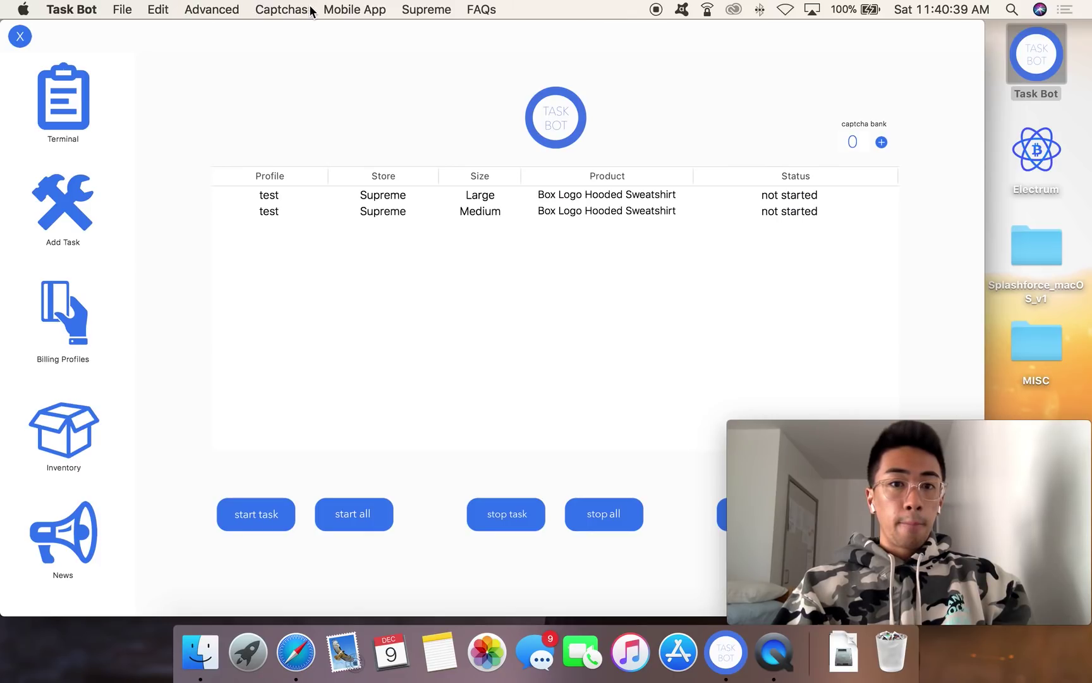
{"action": "left_click", "coordinate": [407, 7]}
Step: Open the Supreme Automator and pick the Box Logo Hooded Sweatshirt as the product
{"action": "left_click", "coordinate": [425, 31]}
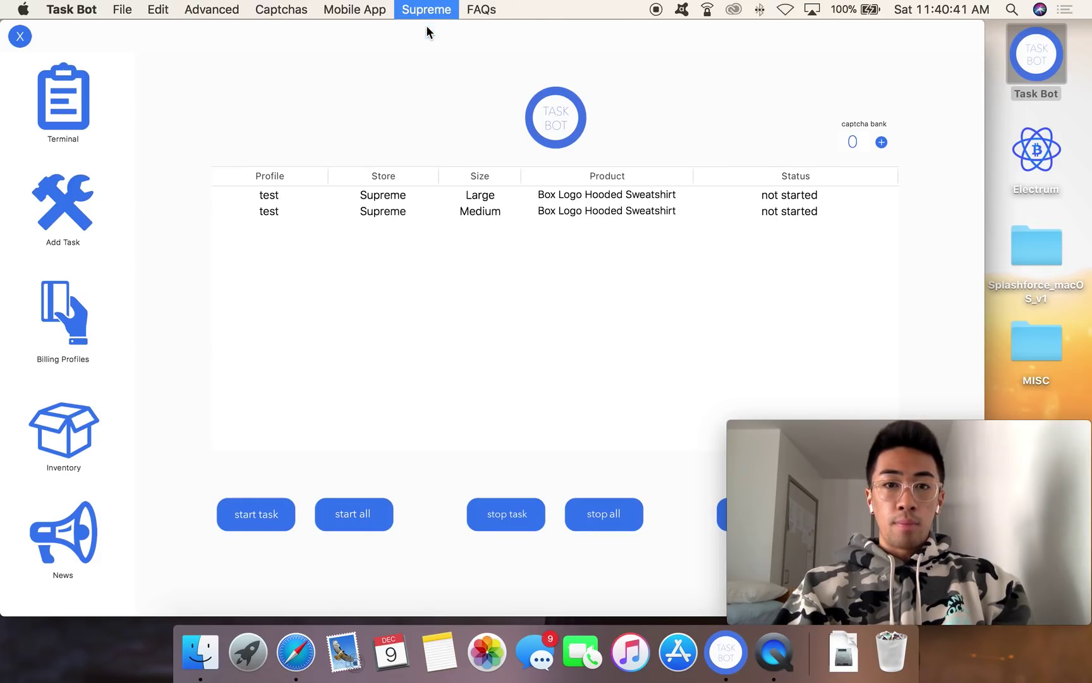
{"action": "left_click_drag", "start_coordinate": [513, 36], "coordinate": [614, 39]}
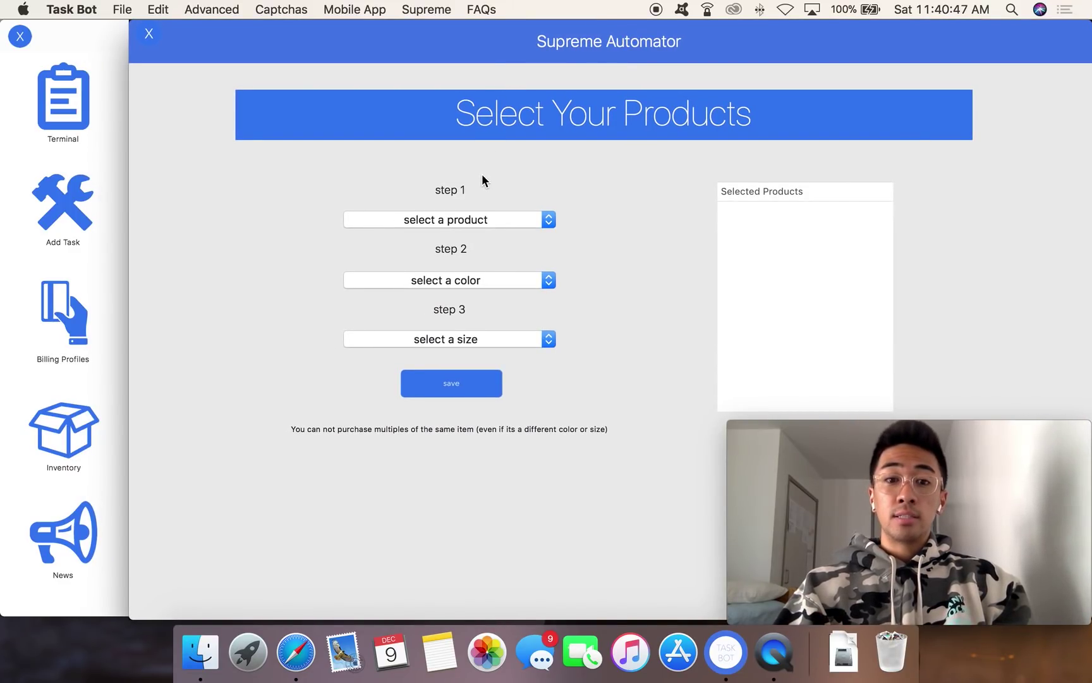
{"action": "left_click", "coordinate": [96, 41]}
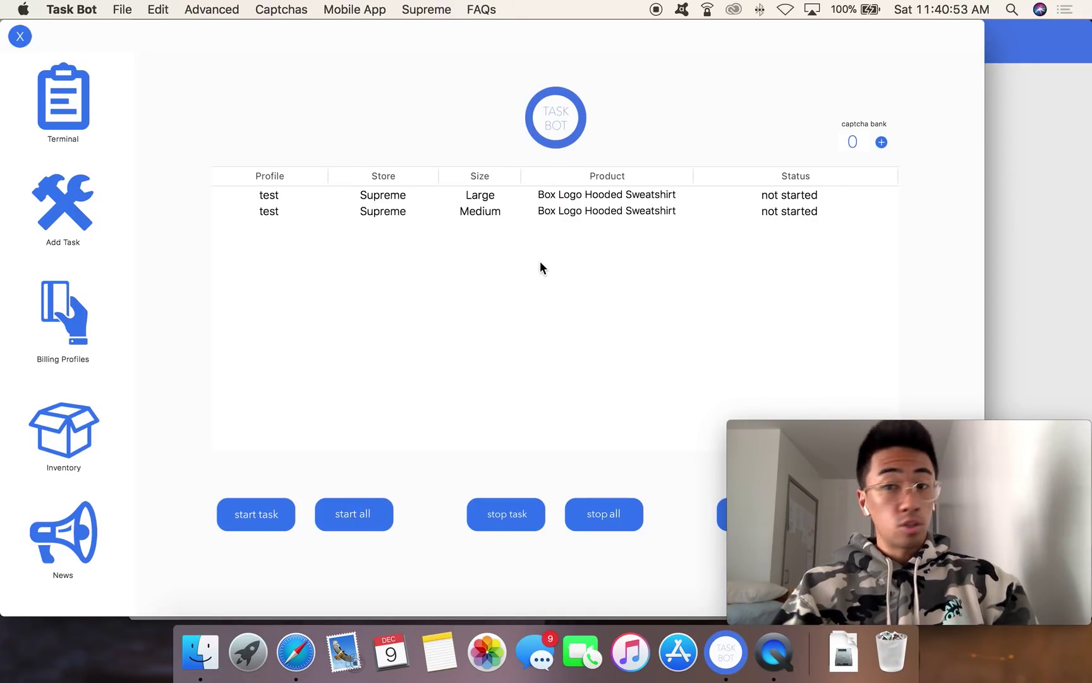
{"action": "left_click", "coordinate": [999, 213]}
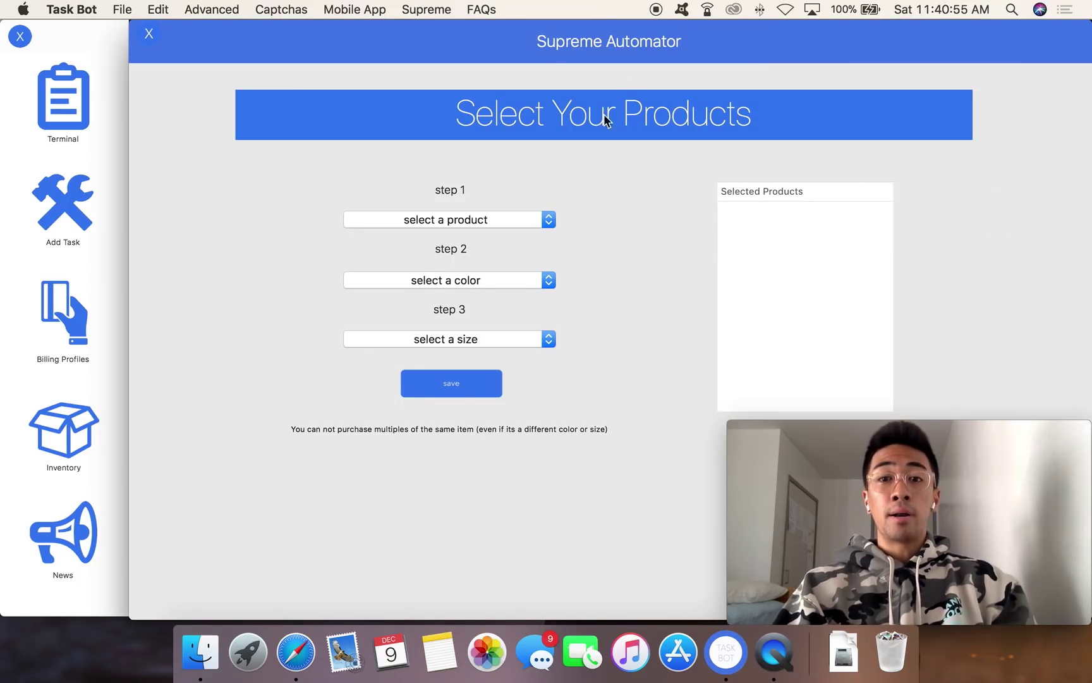
{"action": "left_click", "coordinate": [503, 219]}
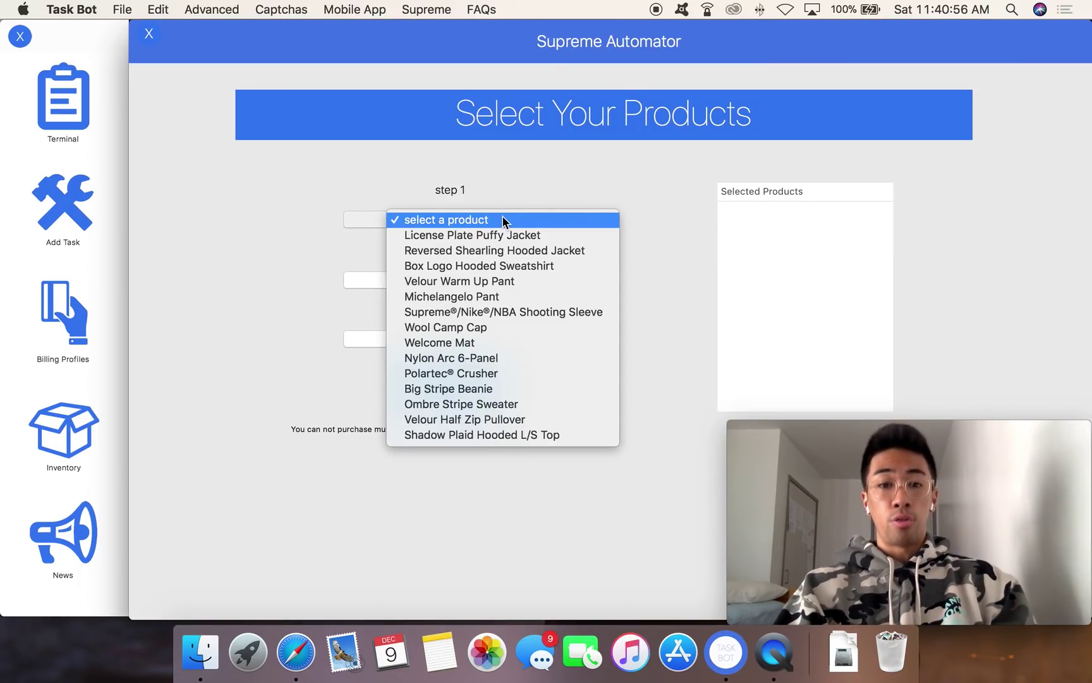
{"action": "left_click", "coordinate": [495, 265]}
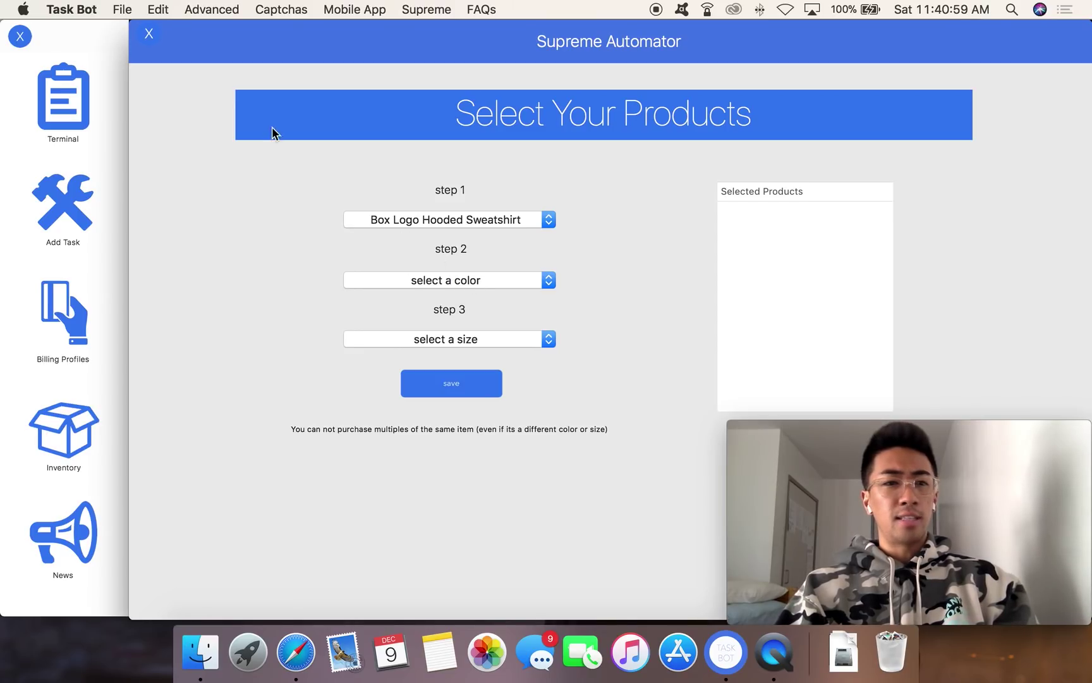
Step: Choose Pale Lime in size Medium and add the sweatshirt to Selected Products
{"action": "left_click", "coordinate": [116, 43]}
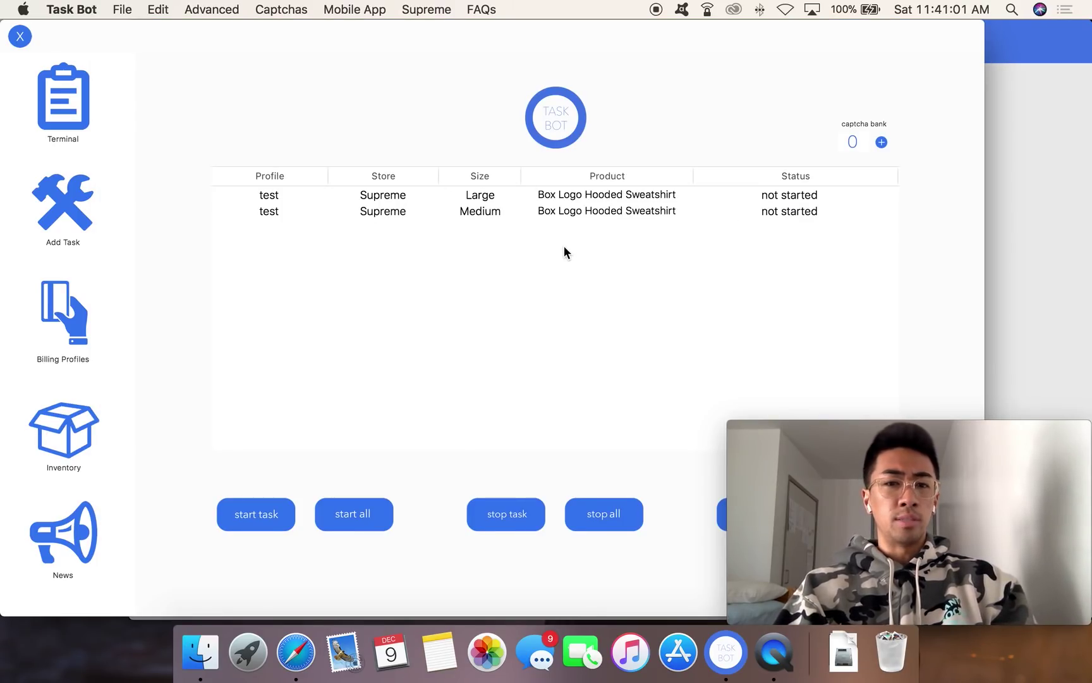
{"action": "left_click", "coordinate": [1056, 145]}
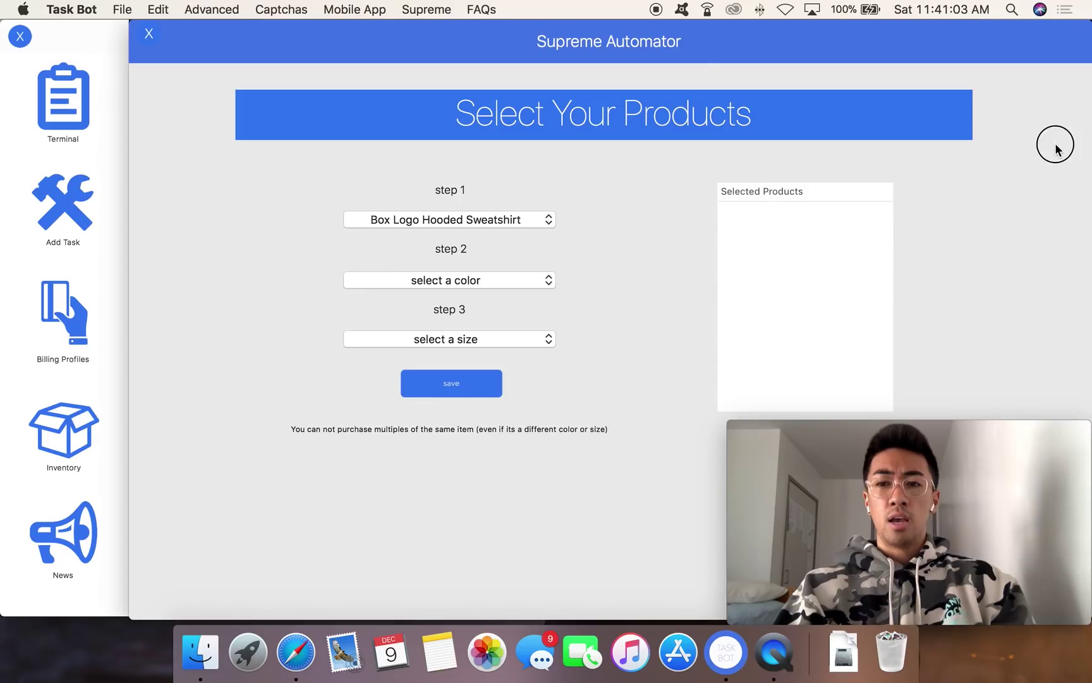
{"action": "left_click", "coordinate": [444, 286]}
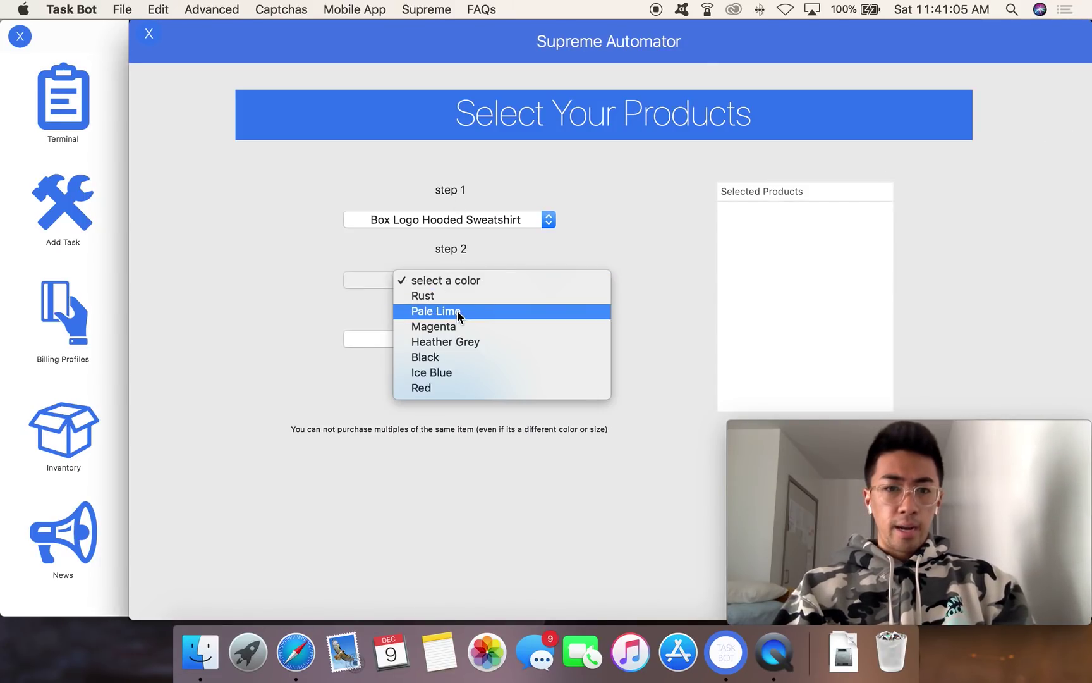
{"action": "left_click", "coordinate": [436, 299]}
{"action": "left_click", "coordinate": [411, 338]}
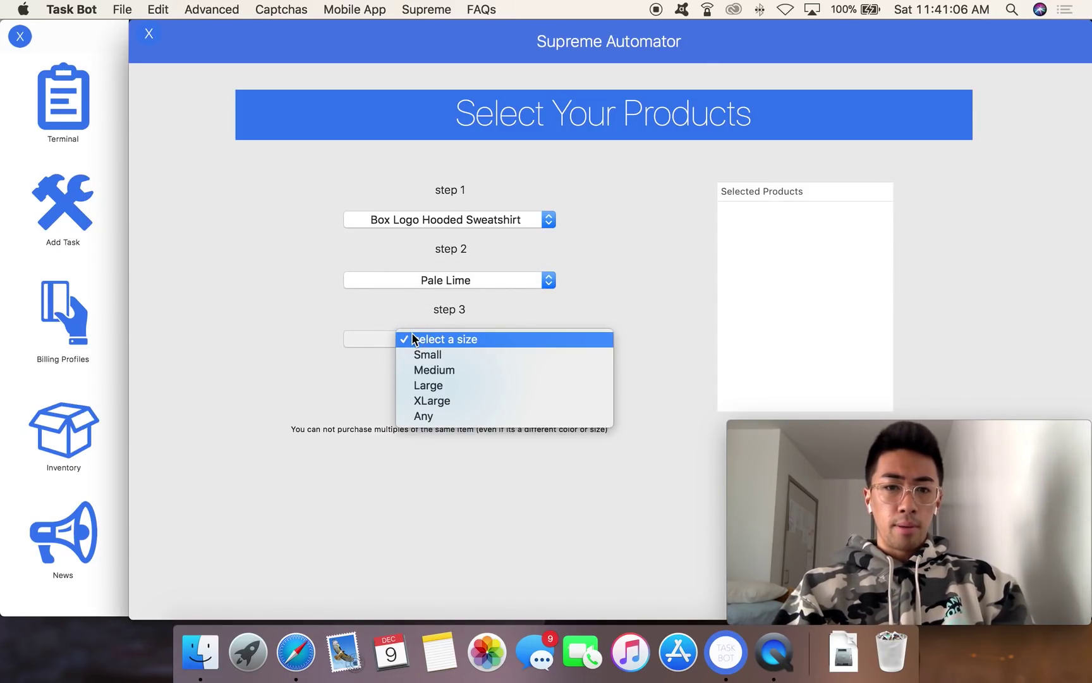
{"action": "left_click", "coordinate": [423, 364]}
{"action": "left_click", "coordinate": [430, 395]}
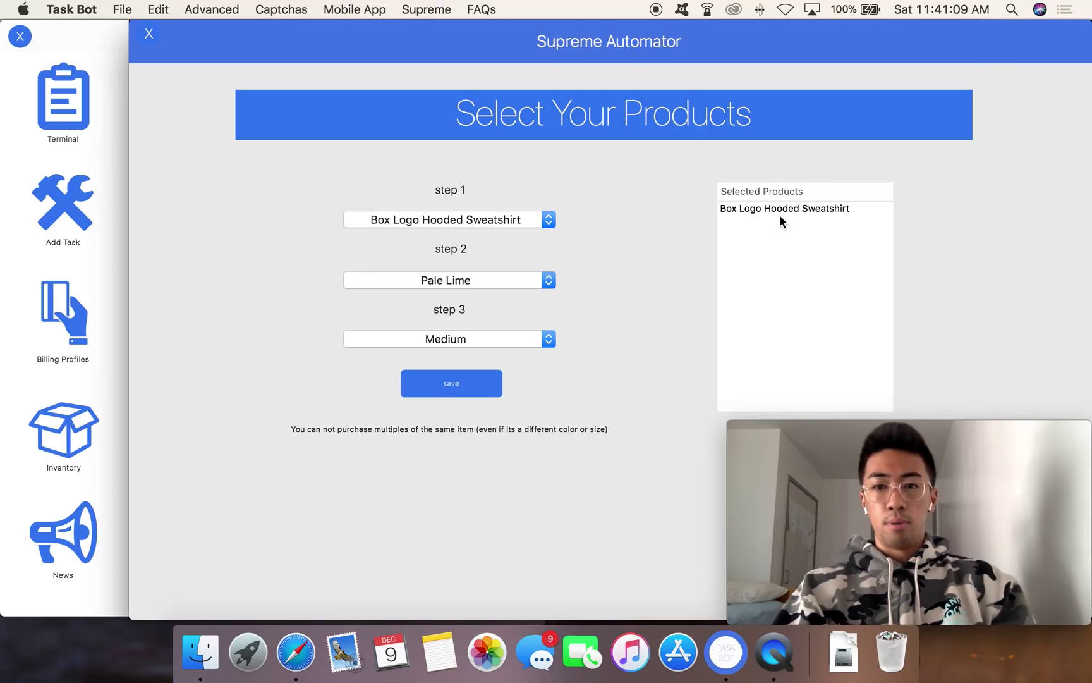
Step: Remove the duplicate sweatshirt entry and continue to the billing-profile step
{"action": "left_click", "coordinate": [746, 246]}
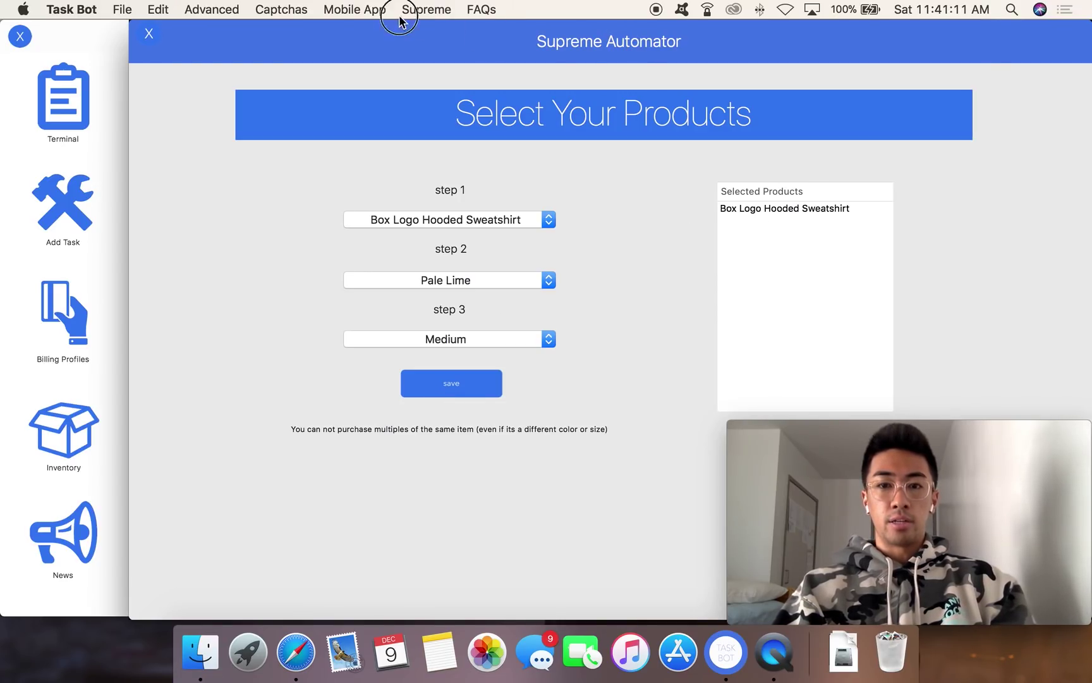
{"action": "left_click", "coordinate": [147, 33]}
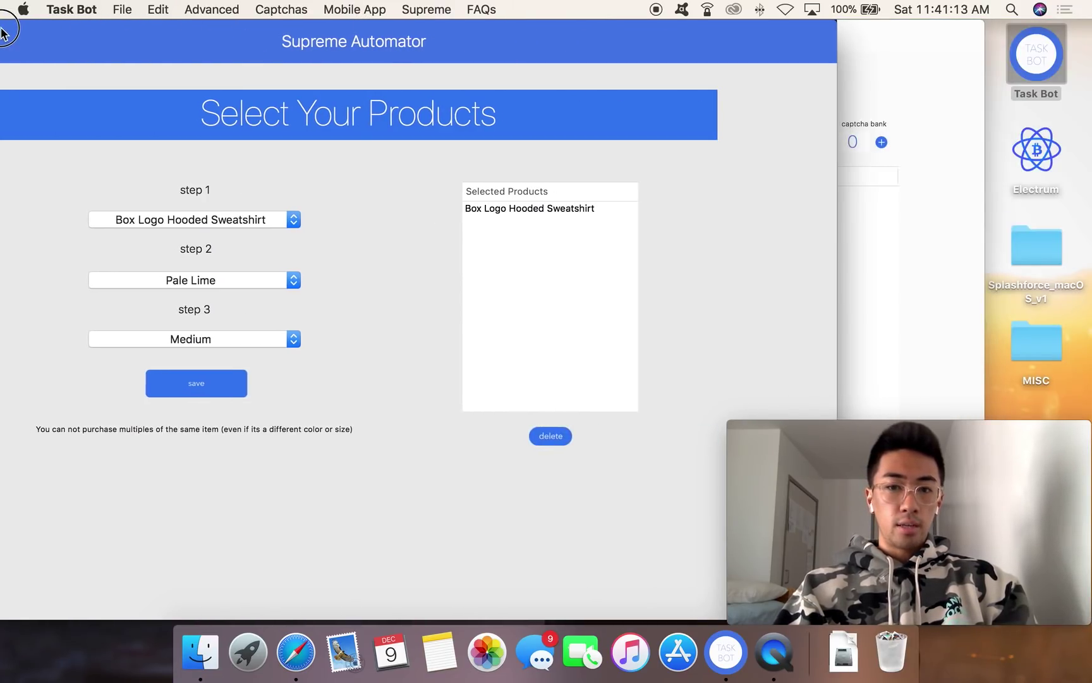
{"action": "left_click", "coordinate": [191, 383]}
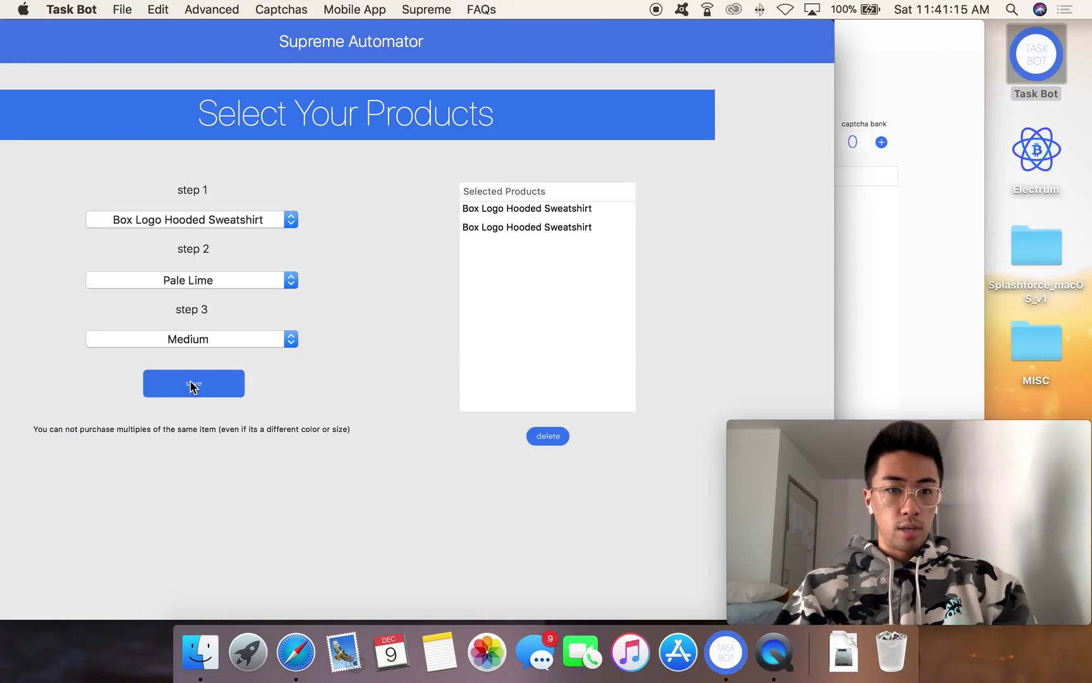
{"action": "left_click", "coordinate": [495, 227]}
{"action": "left_click", "coordinate": [548, 436]}
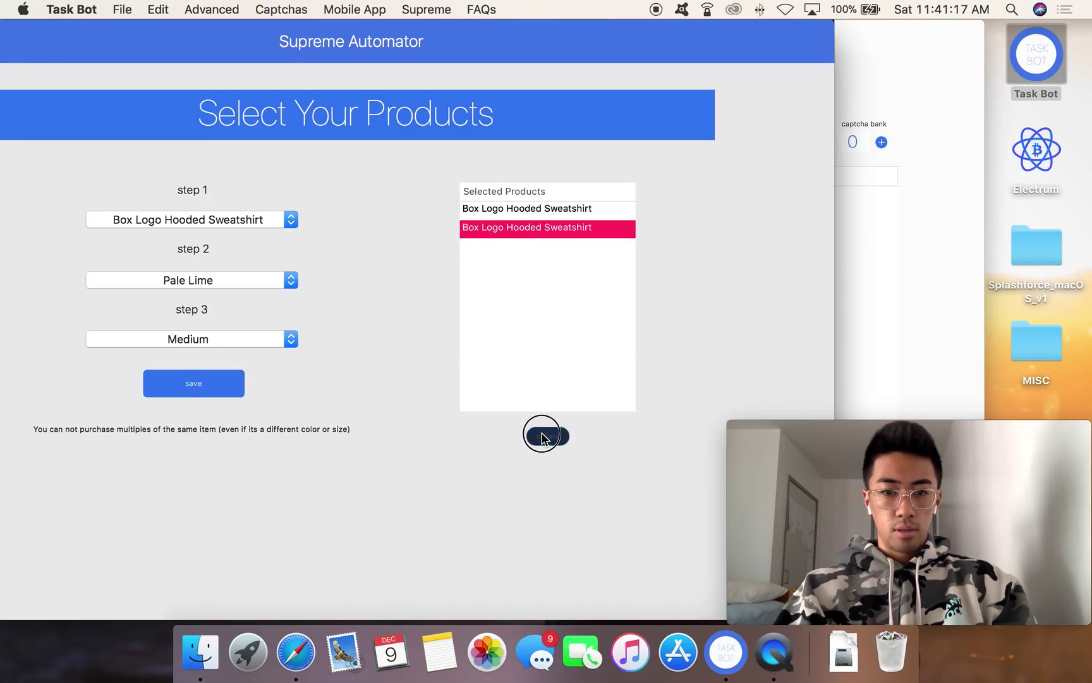
{"action": "left_click_drag", "start_coordinate": [494, 38], "coordinate": [388, 39]}
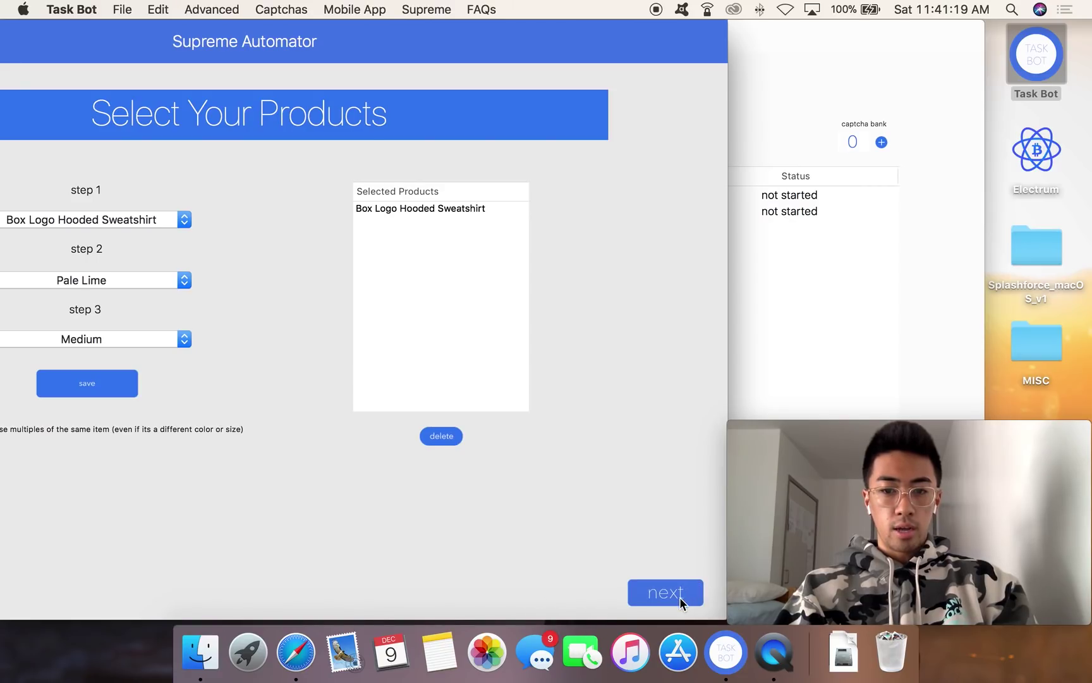
{"action": "left_click", "coordinate": [683, 597]}
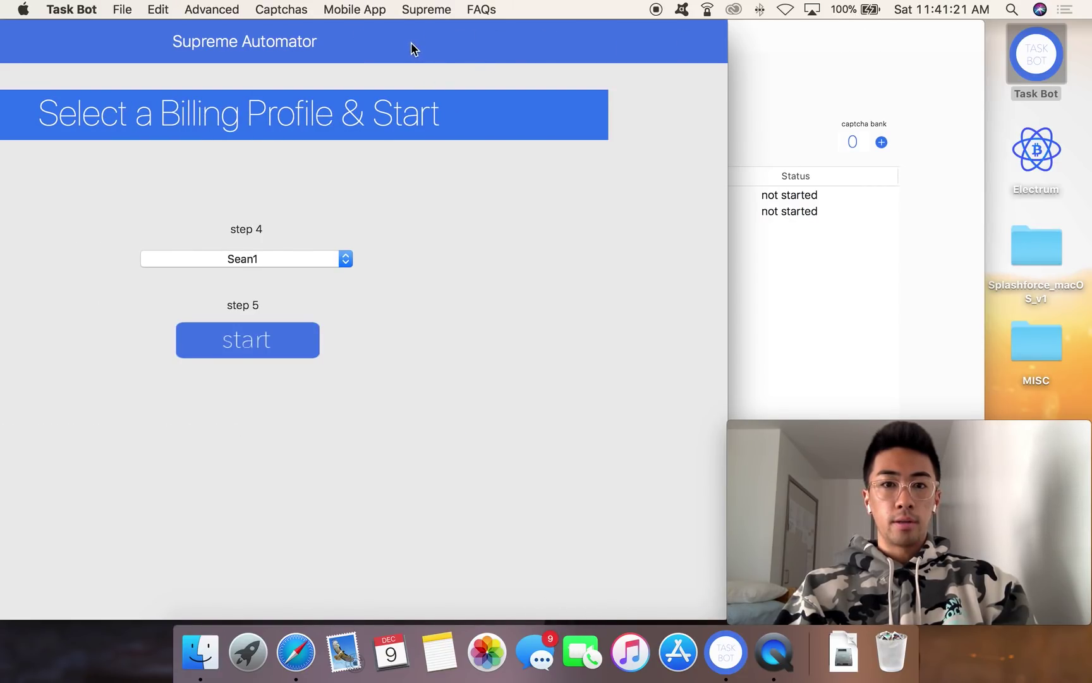
Step: Pick Sean1 from the step 4 billing-profile list, then bring the task list back to front
{"action": "left_click_drag", "start_coordinate": [242, 41], "coordinate": [604, 30]}
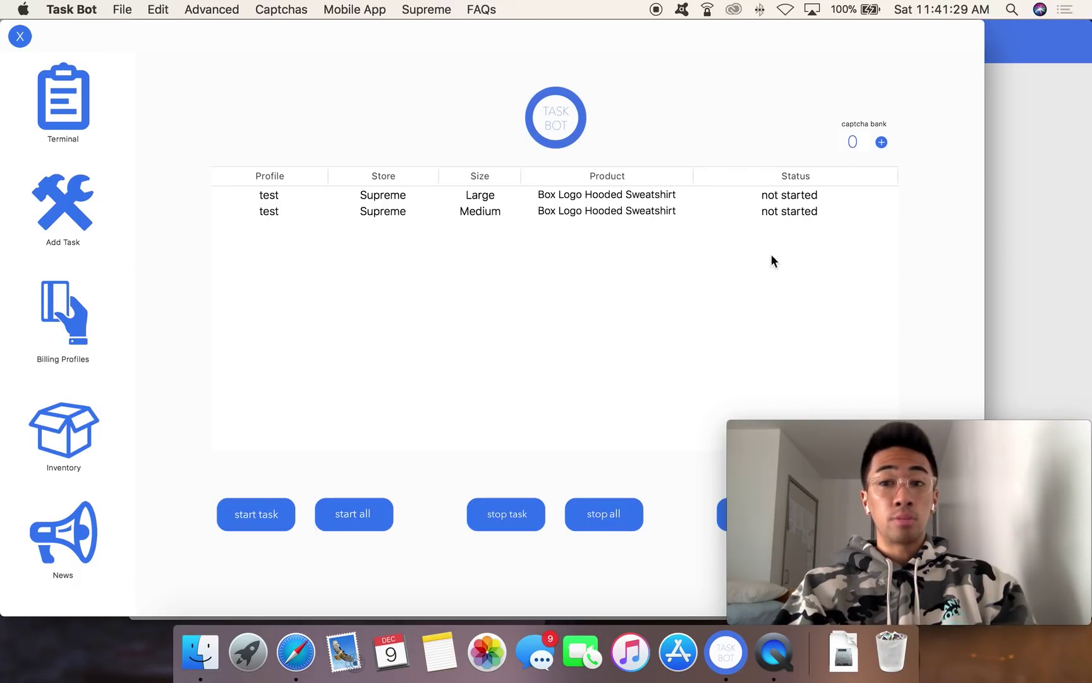
{"action": "left_click", "coordinate": [1044, 190]}
{"action": "left_click", "coordinate": [657, 261]}
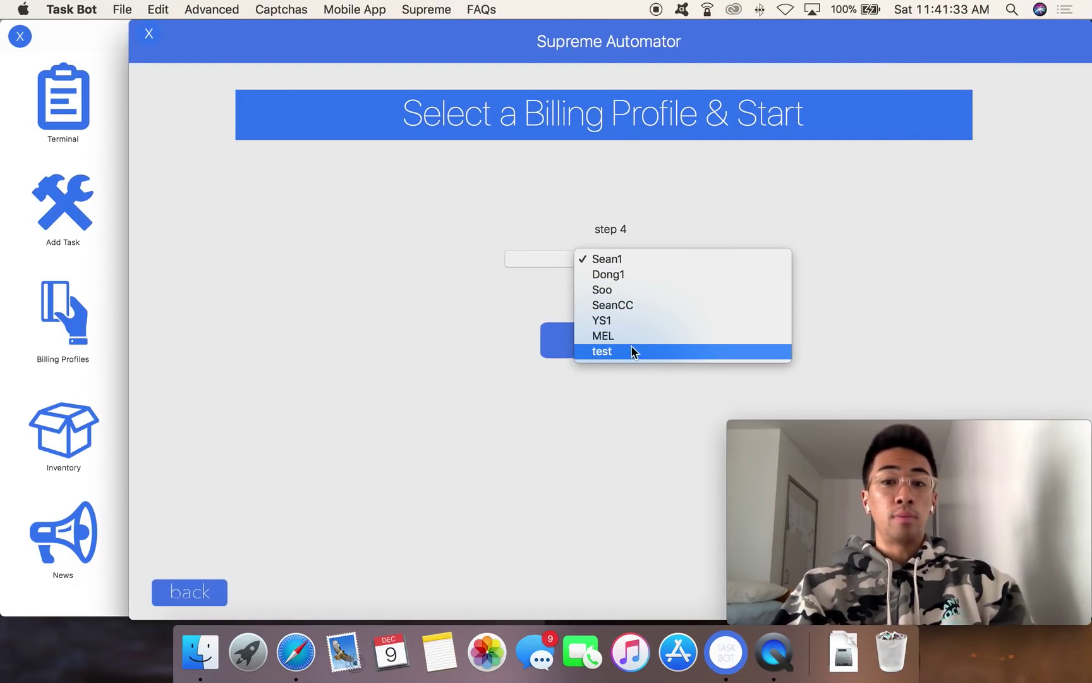
{"action": "left_click", "coordinate": [614, 262]}
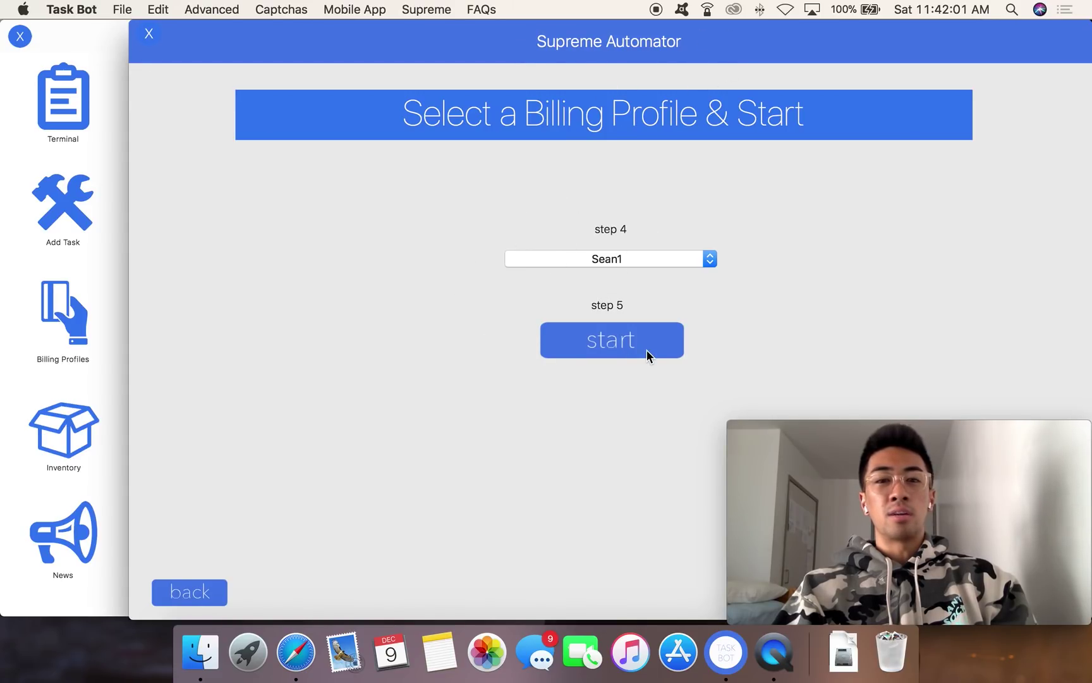
{"action": "left_click", "coordinate": [109, 40]}
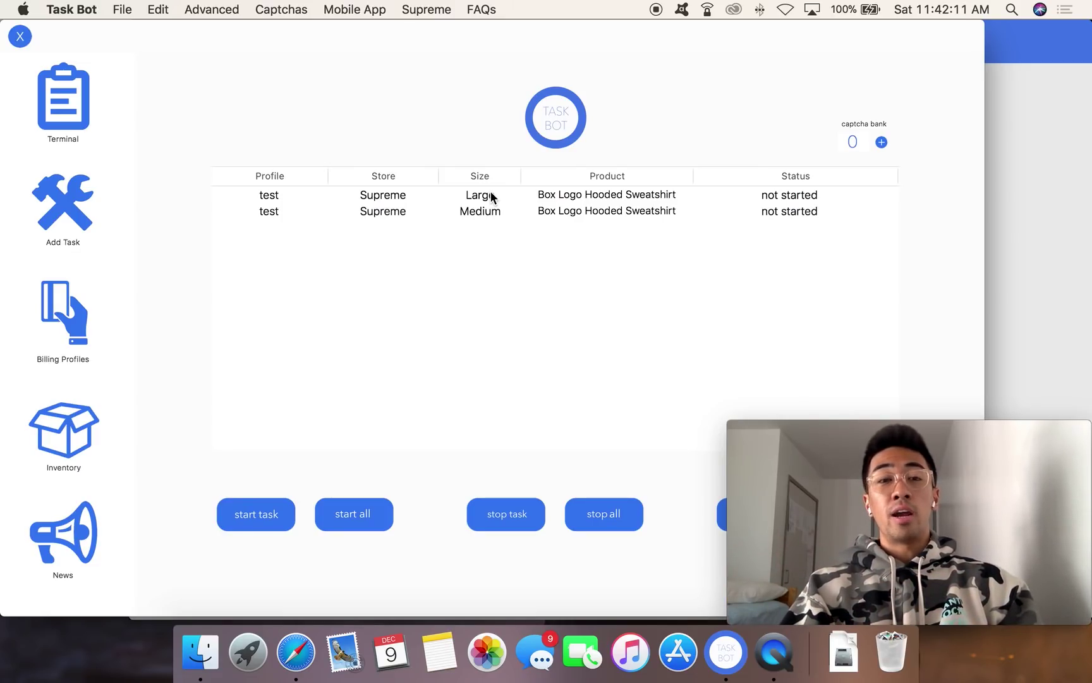
Step: Switch between the automator and task list and review the Advanced options
{"action": "left_click", "coordinate": [1017, 100]}
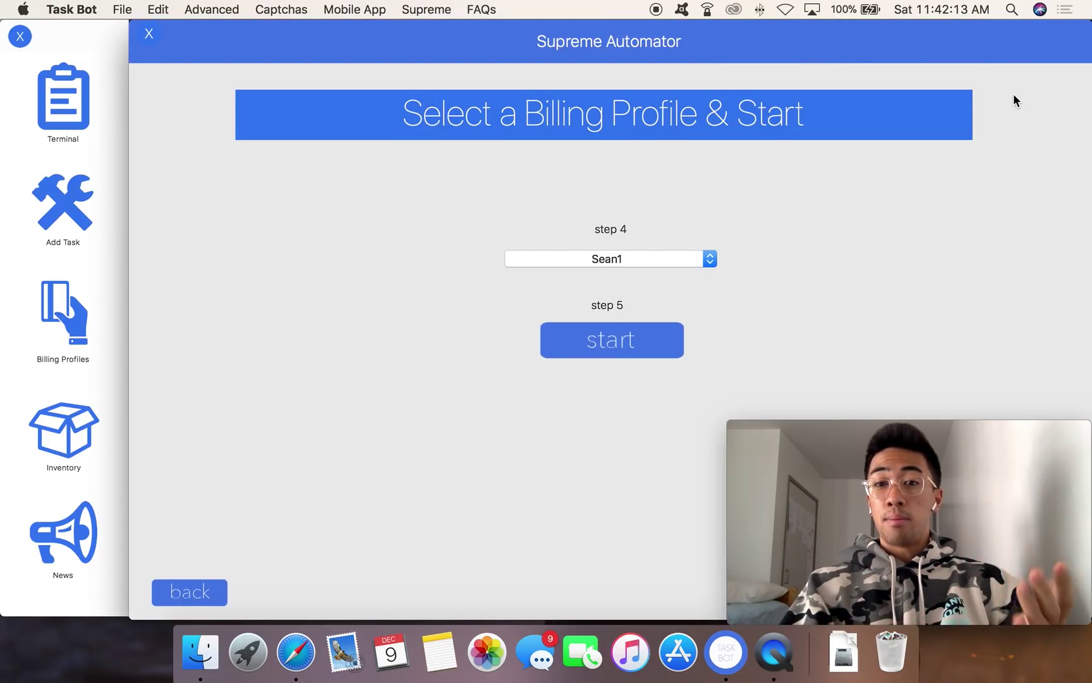
{"action": "left_click", "coordinate": [101, 33]}
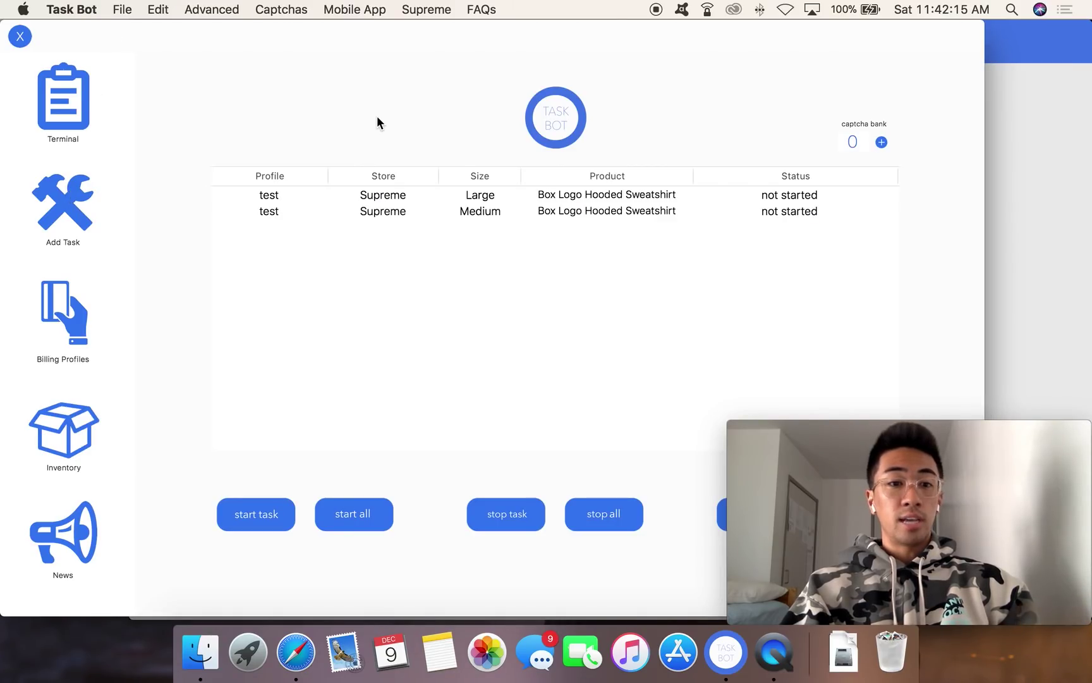
{"action": "left_click", "coordinate": [211, 9]}
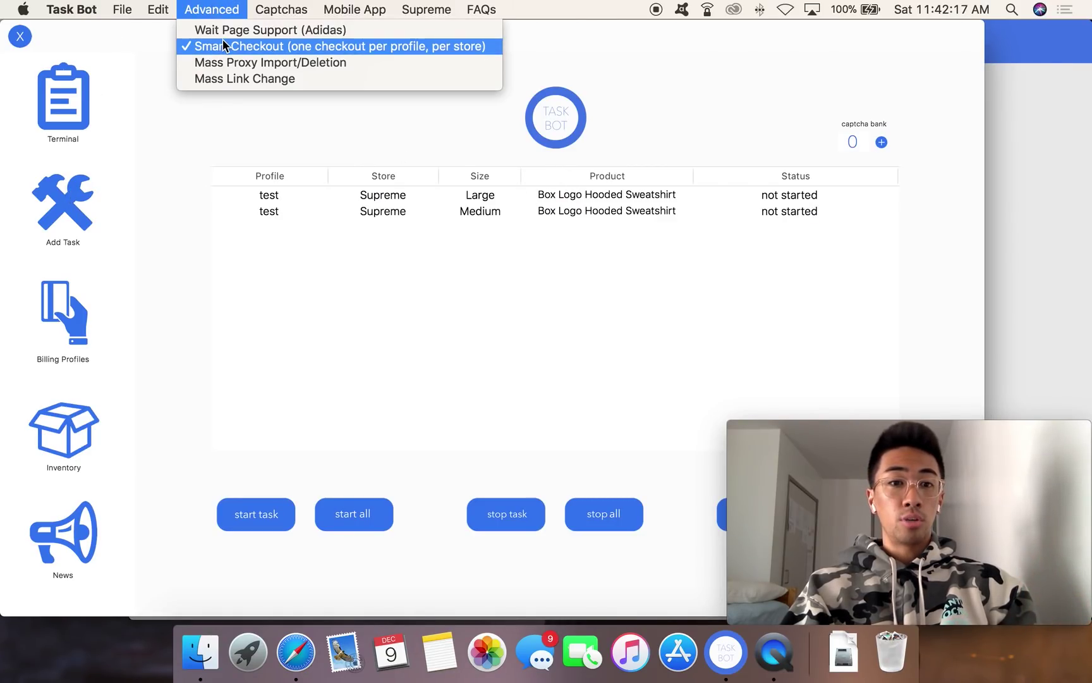
{"action": "left_click", "coordinate": [458, 270]}
{"action": "left_click", "coordinate": [1039, 183]}
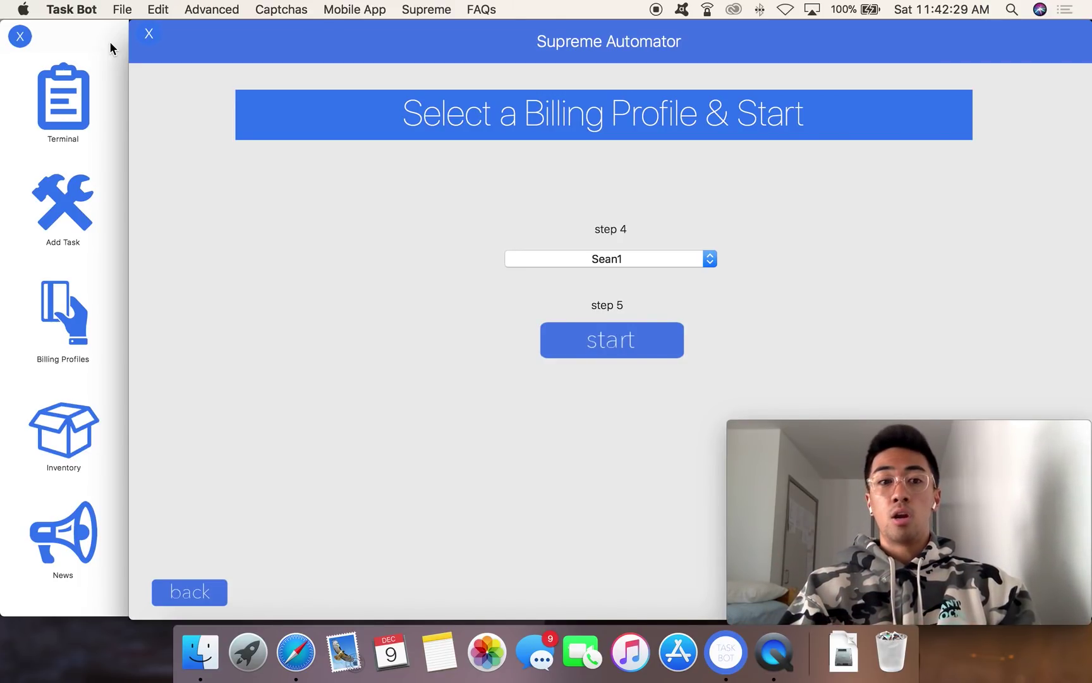
{"action": "left_click", "coordinate": [110, 42]}
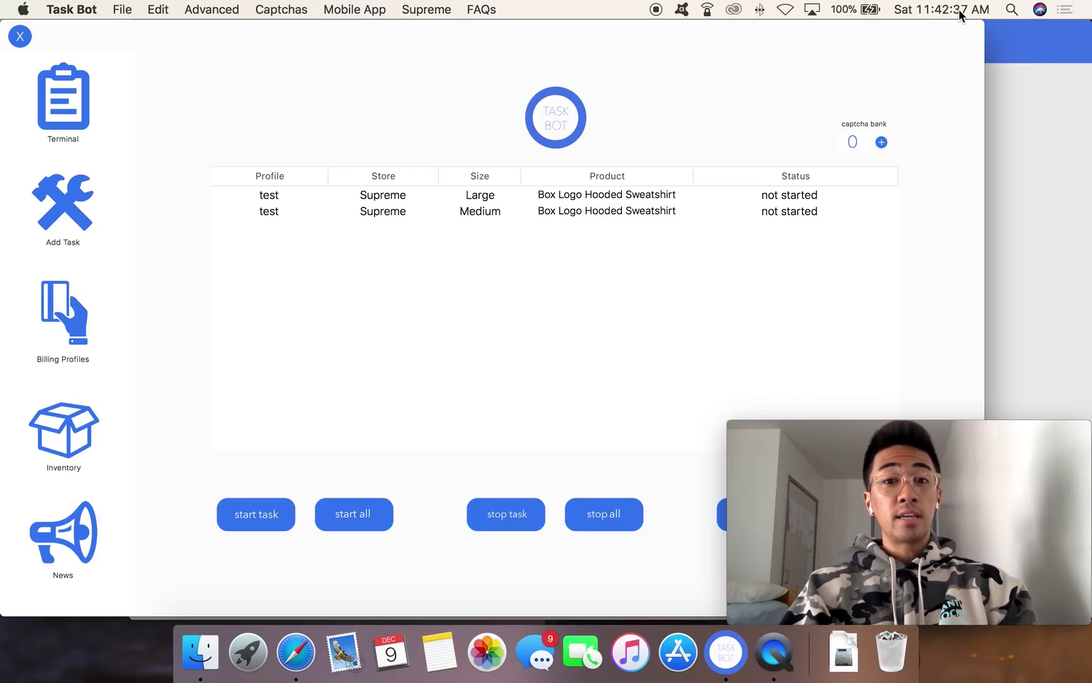
Step: Start both sweatshirt tasks, then stop them so each reads task stopped
{"action": "left_click", "coordinate": [345, 517]}
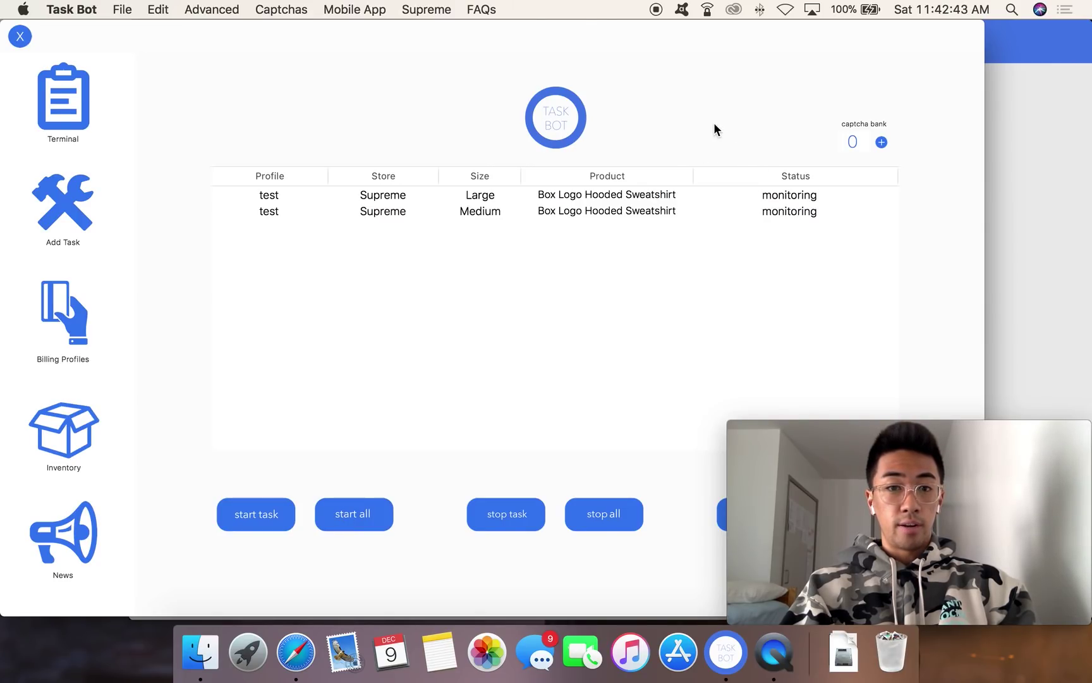
{"action": "left_click_drag", "start_coordinate": [461, 29], "coordinate": [366, 36]}
{"action": "left_click", "coordinate": [531, 500]}
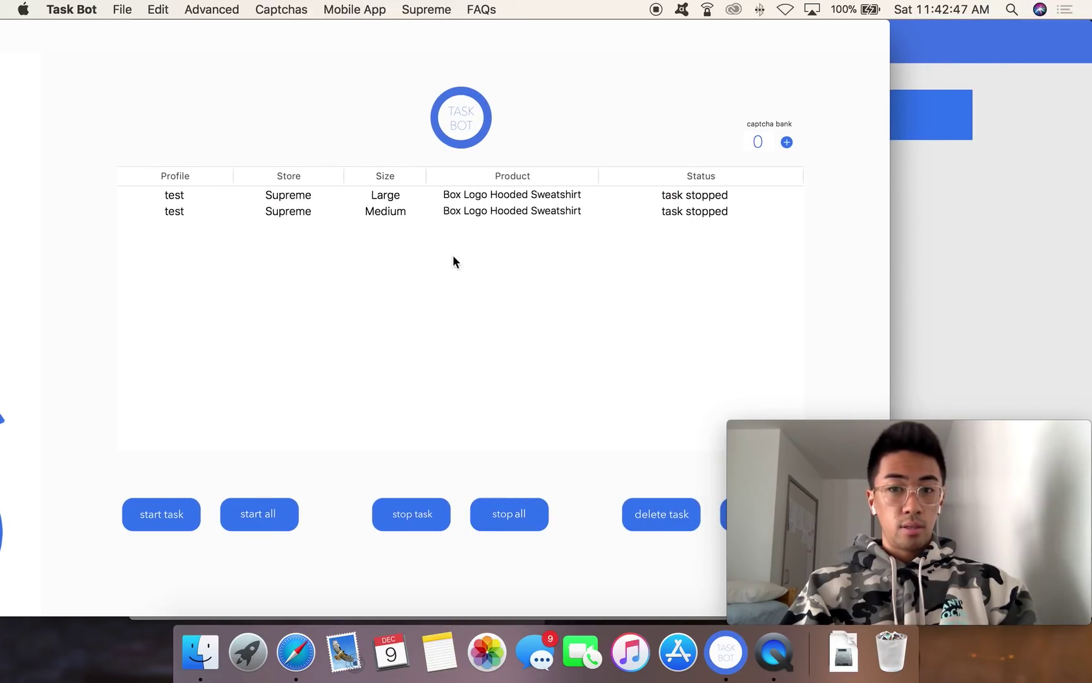
{"action": "left_click_drag", "start_coordinate": [312, 33], "coordinate": [401, 29]}
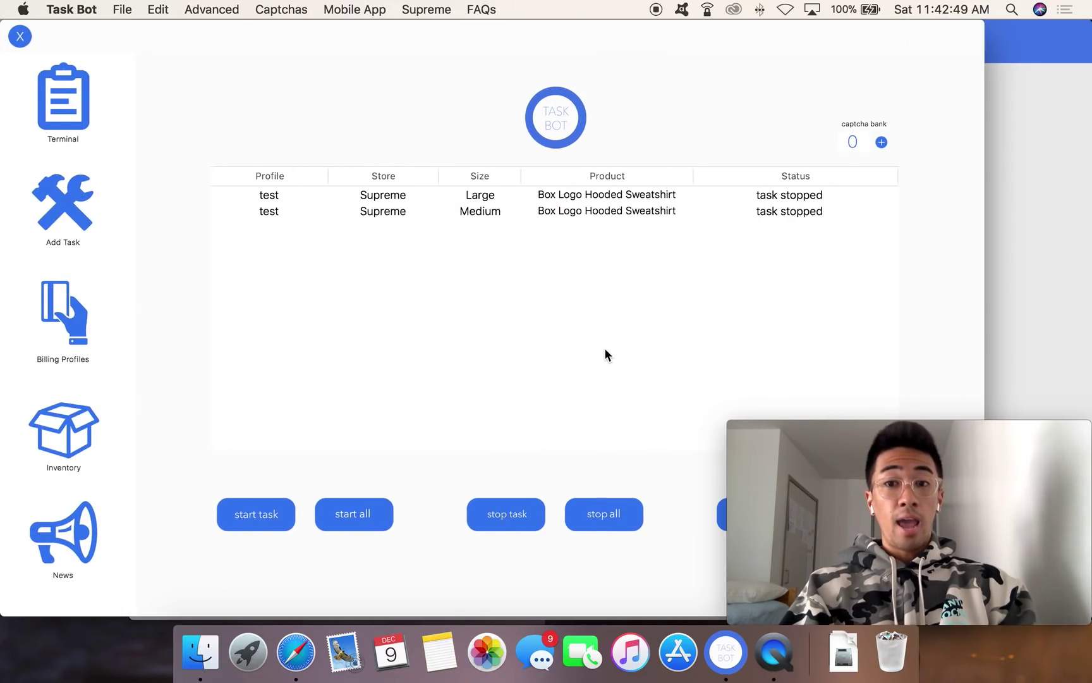
{"action": "left_click", "coordinate": [1035, 248]}
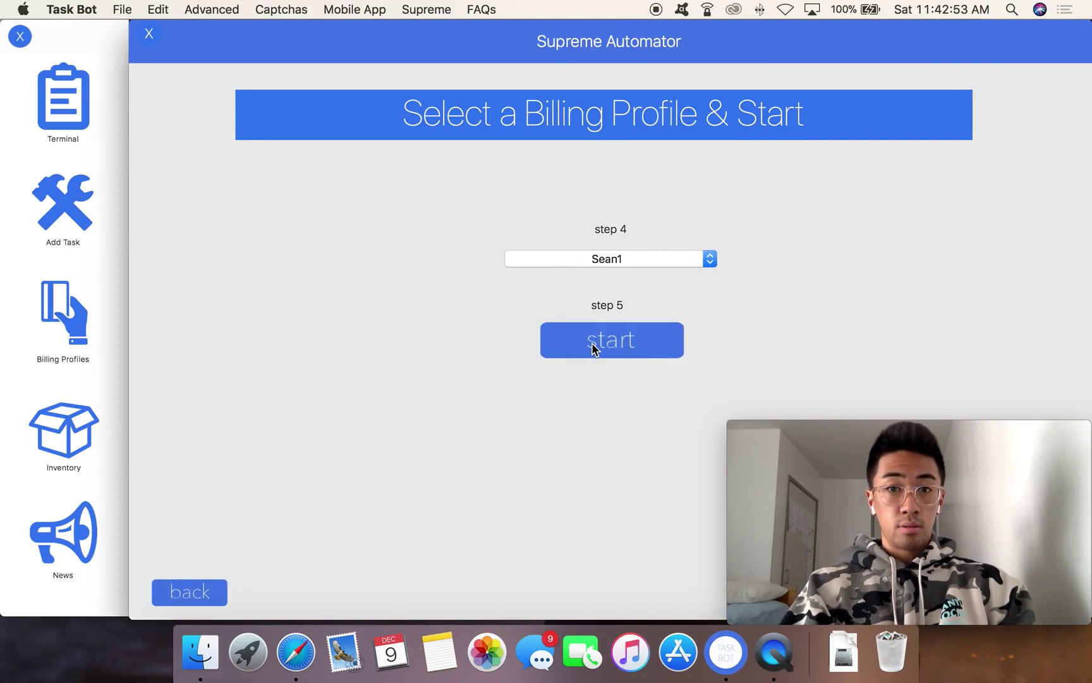
Step: Choose the test billing profile in step 4 and start the Pale Lime sweatshirt checkout
{"action": "left_click", "coordinate": [630, 261]}
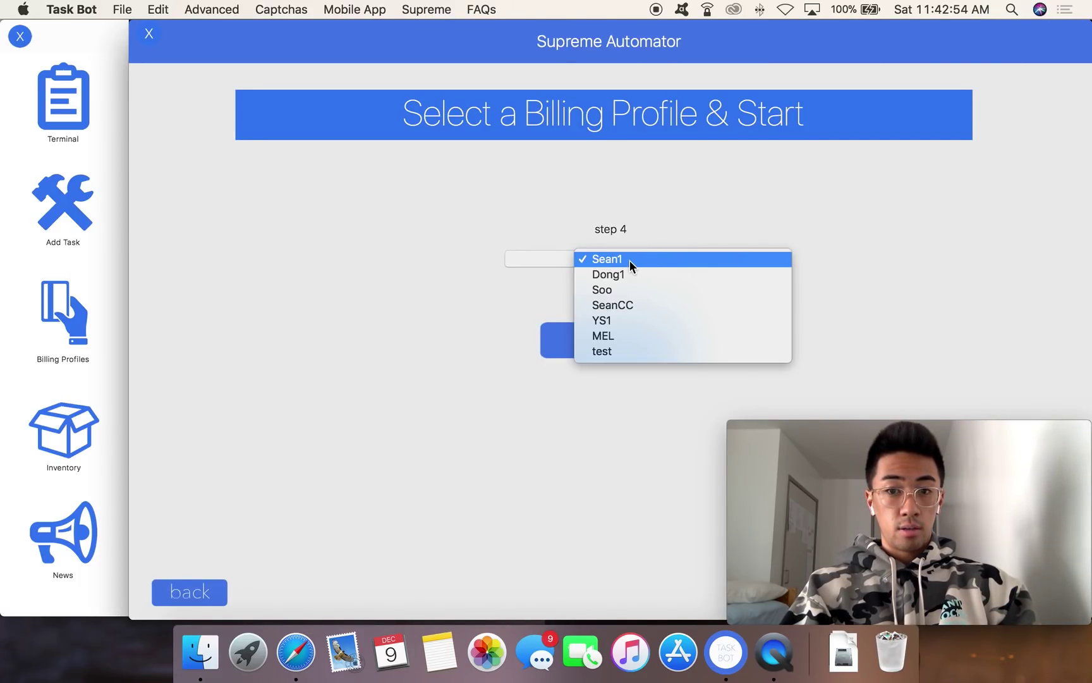
{"action": "left_click", "coordinate": [614, 355]}
{"action": "left_click", "coordinate": [595, 340]}
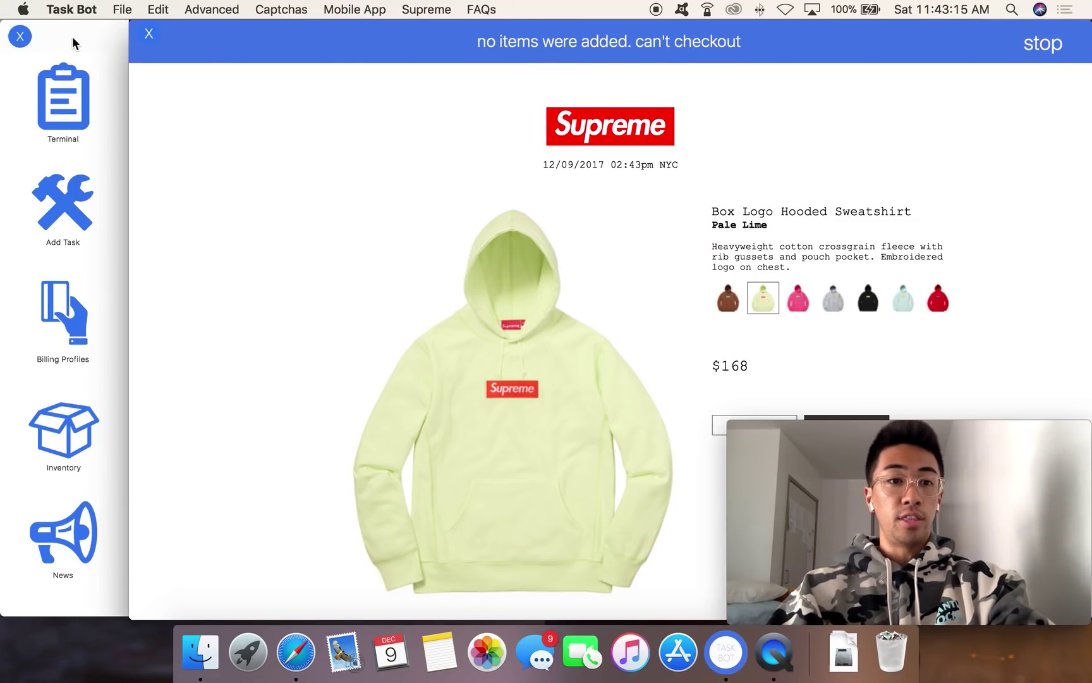
Step: Switch between the product page and task list, ending with the task list in front
{"action": "left_click", "coordinate": [86, 48]}
{"action": "left_click", "coordinate": [996, 138]}
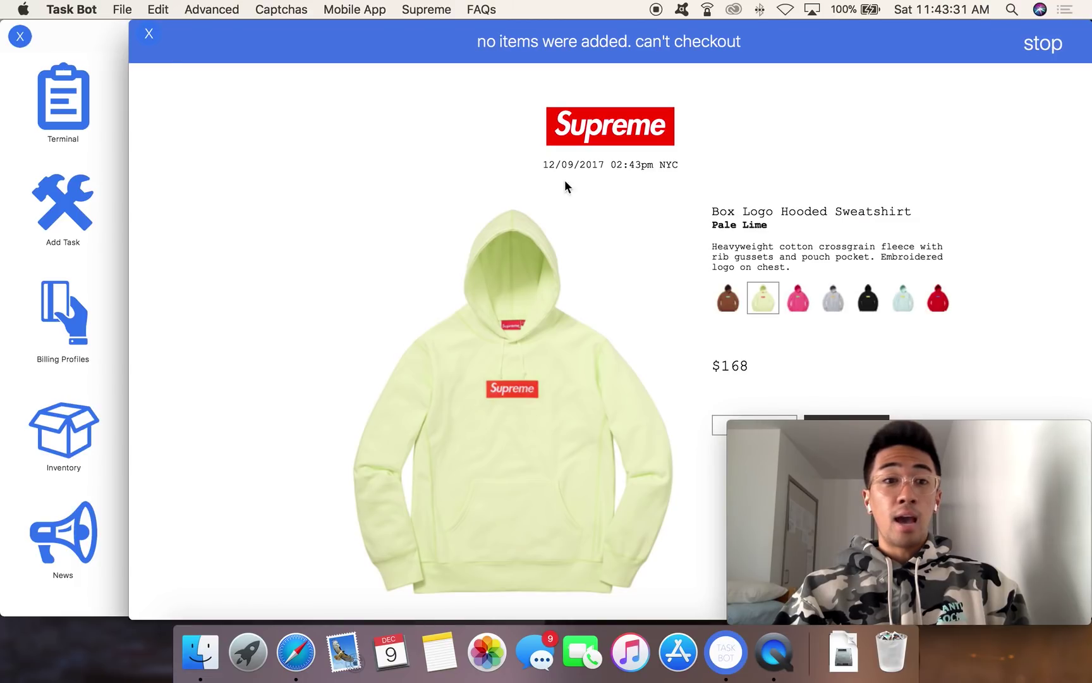
{"action": "left_click", "coordinate": [108, 43]}
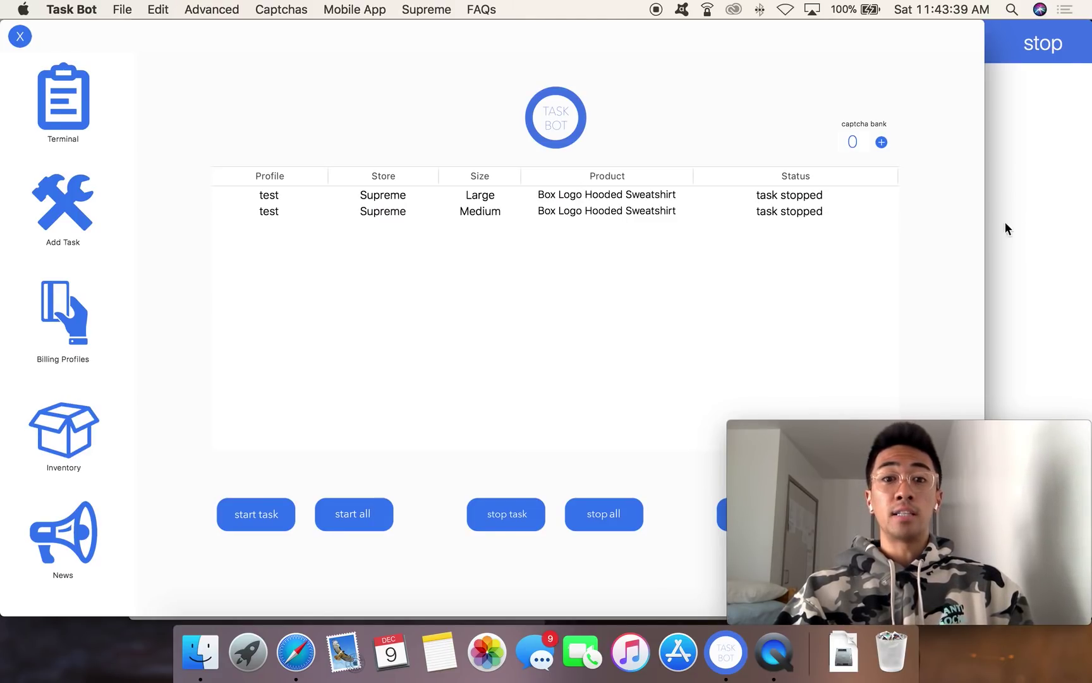
Step: Open Captchas > Captcha Solver, confirm it holds no captchas, and close it
{"action": "left_click", "coordinate": [1009, 240]}
{"action": "left_click", "coordinate": [117, 44]}
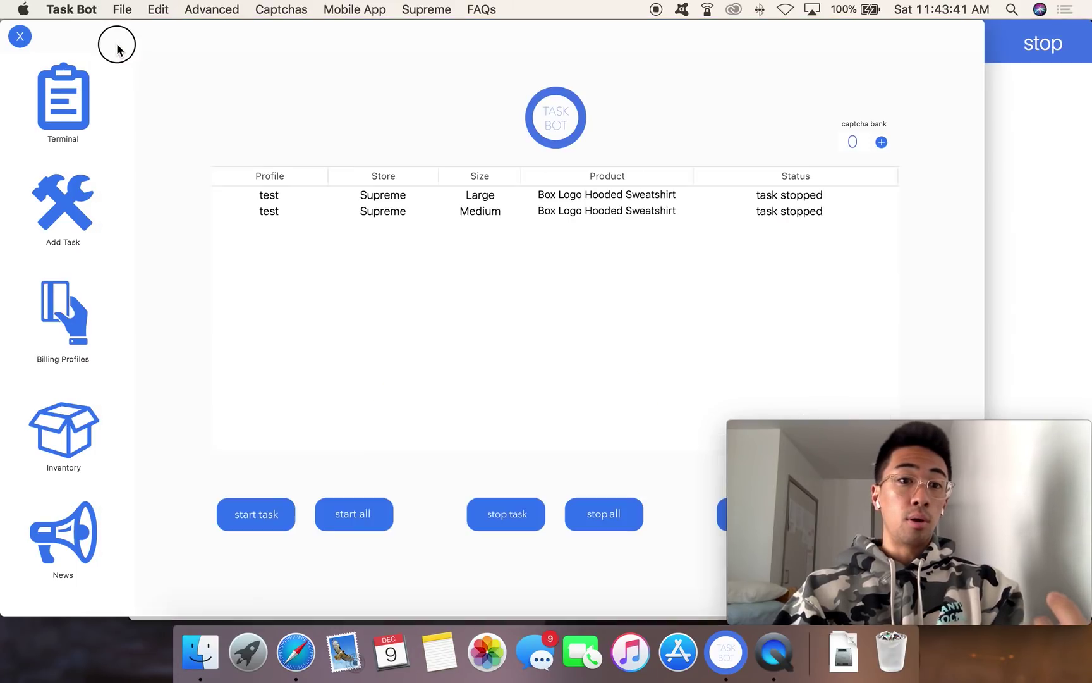
{"action": "left_click", "coordinate": [262, 9]}
{"action": "left_click", "coordinate": [262, 31]}
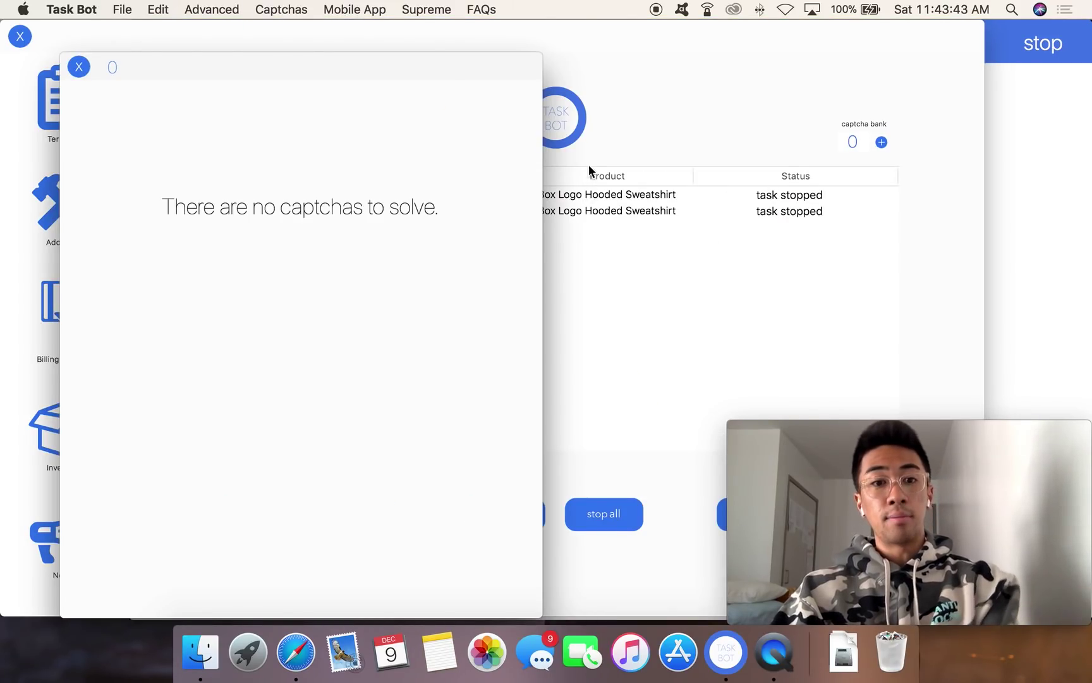
{"action": "left_click", "coordinate": [997, 209]}
{"action": "left_click", "coordinate": [95, 186]}
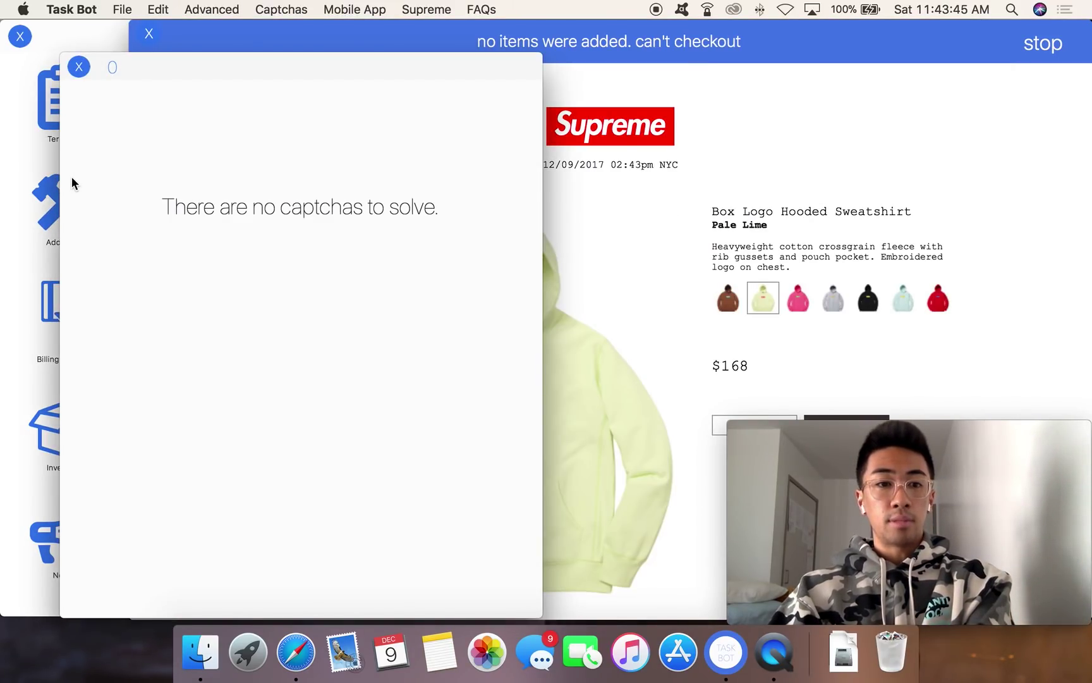
{"action": "left_click", "coordinate": [576, 192]}
{"action": "left_click", "coordinate": [115, 194]}
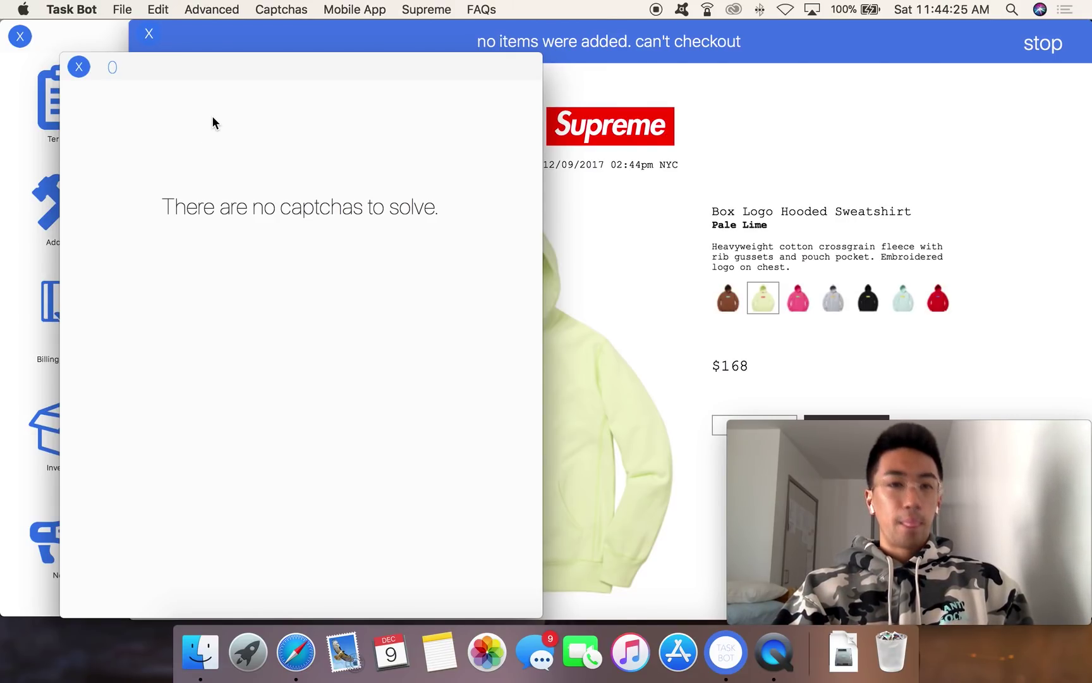
{"action": "left_click", "coordinate": [78, 66]}
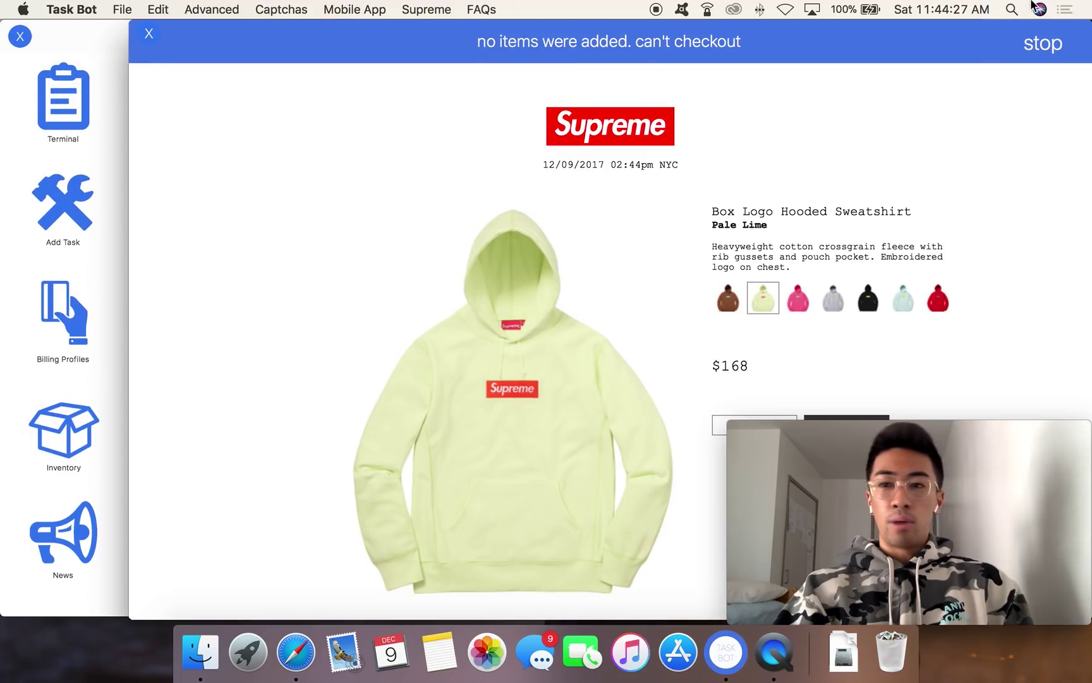
Step: Close the Supreme product page and shift the Task Bot window right
{"action": "left_click", "coordinate": [149, 34]}
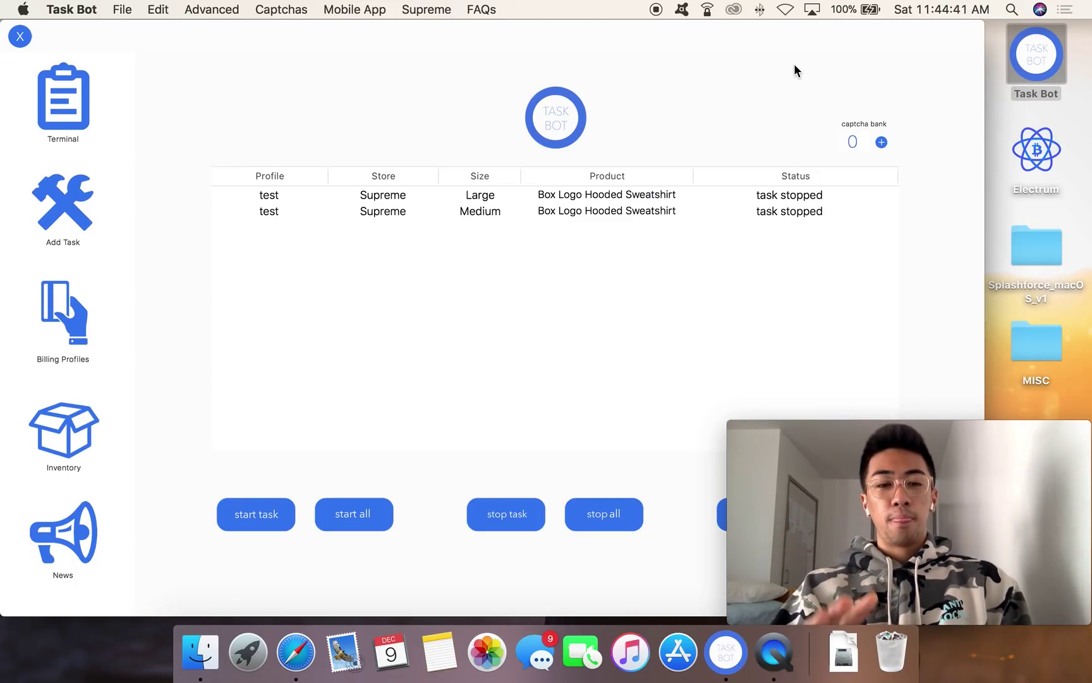
{"action": "left_click_drag", "start_coordinate": [488, 33], "coordinate": [541, 35]}
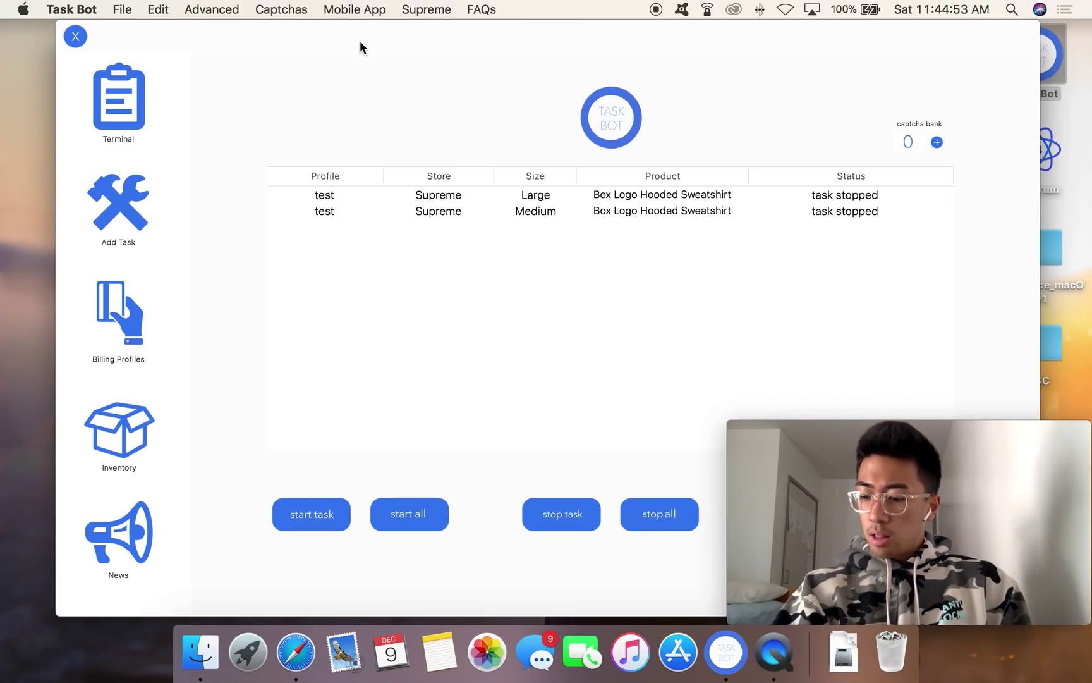
Step: Check the saved proxies list in the Add Task form, then open Advanced > Mass Proxy Import/Deletion
{"action": "left_click", "coordinate": [222, 8]}
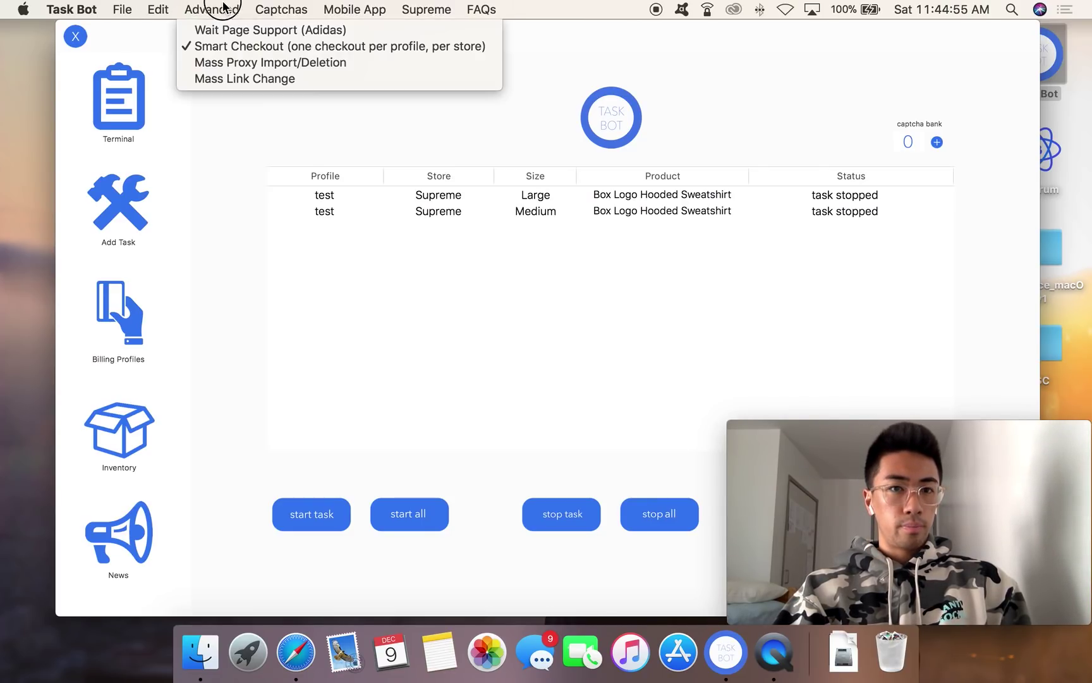
{"action": "left_click", "coordinate": [95, 229]}
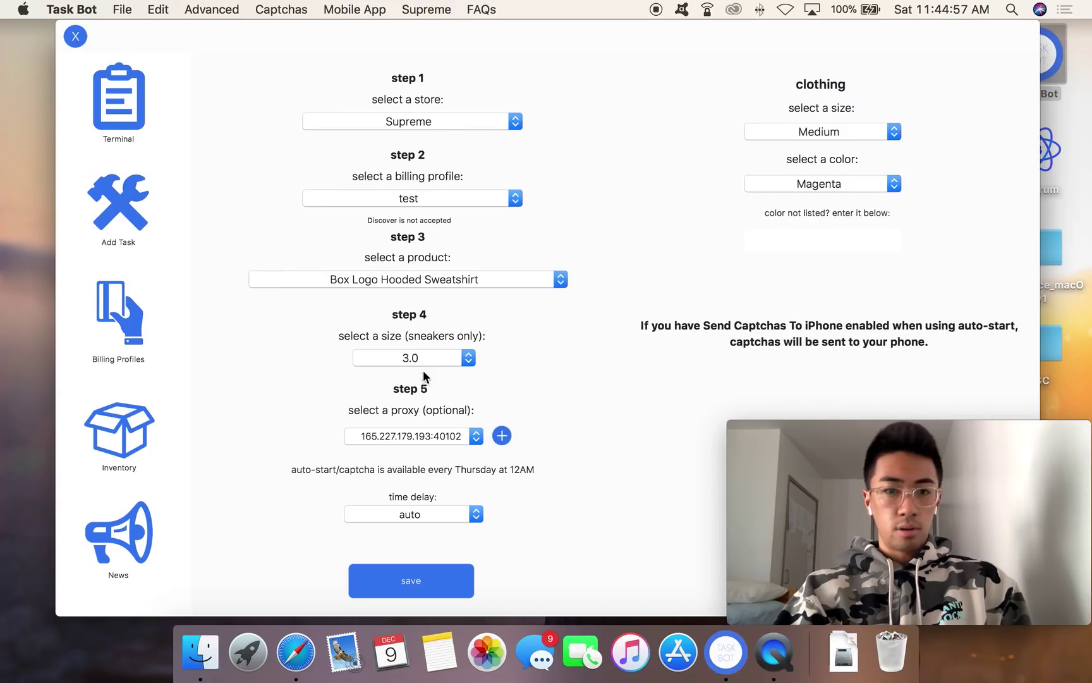
{"action": "left_click", "coordinate": [424, 437]}
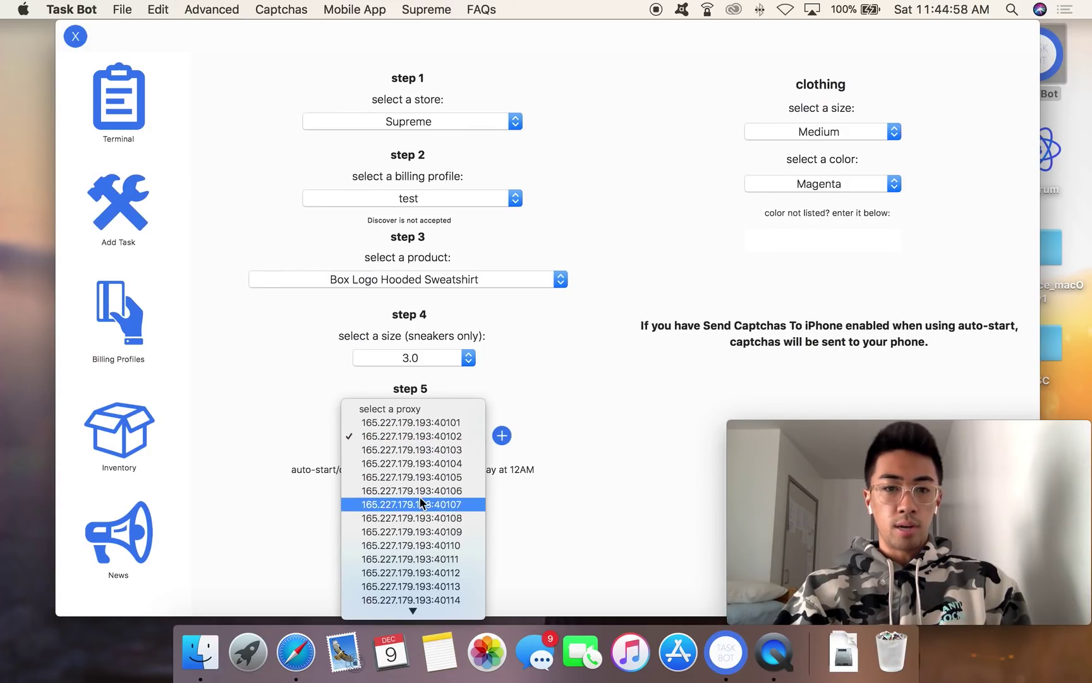
{"action": "left_click", "coordinate": [287, 335]}
{"action": "left_click", "coordinate": [112, 123]}
{"action": "left_click", "coordinate": [220, 10]}
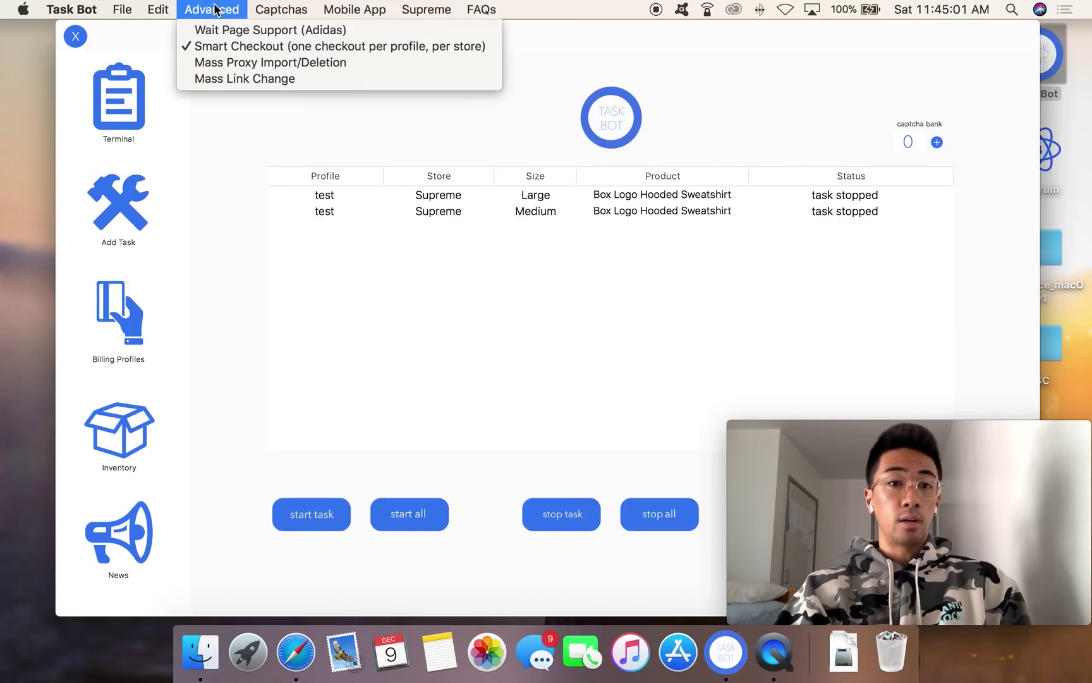
{"action": "left_click", "coordinate": [244, 63]}
Step: Move the proxy window and delete all saved proxies
{"action": "left_click_drag", "start_coordinate": [282, 201], "coordinate": [383, 60]}
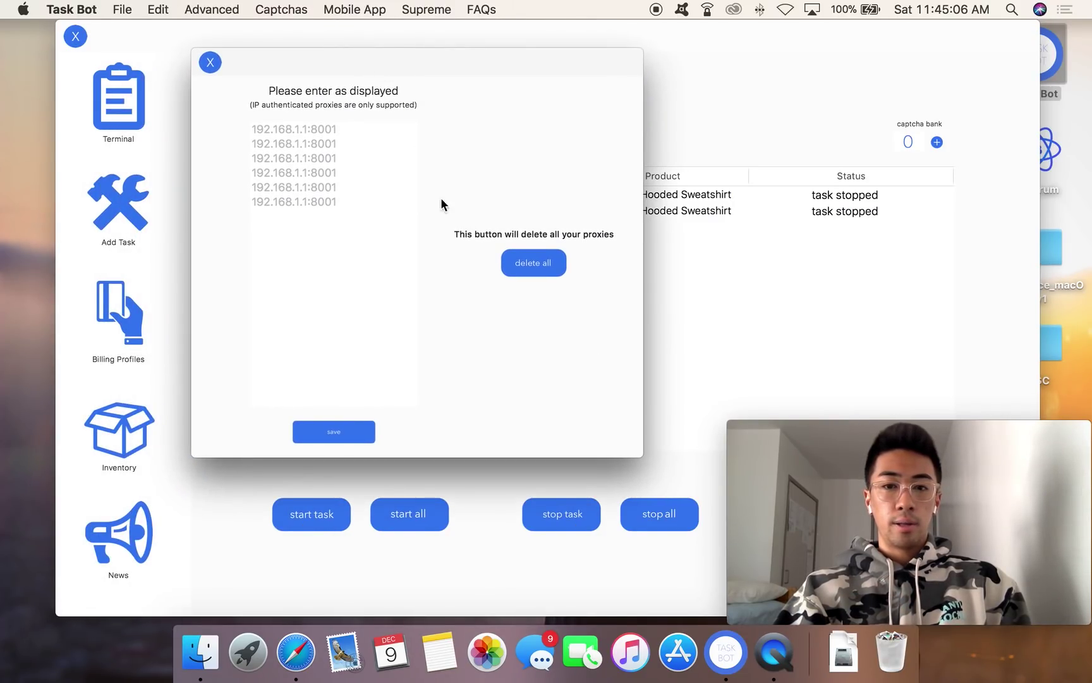
{"action": "left_click", "coordinate": [536, 258]}
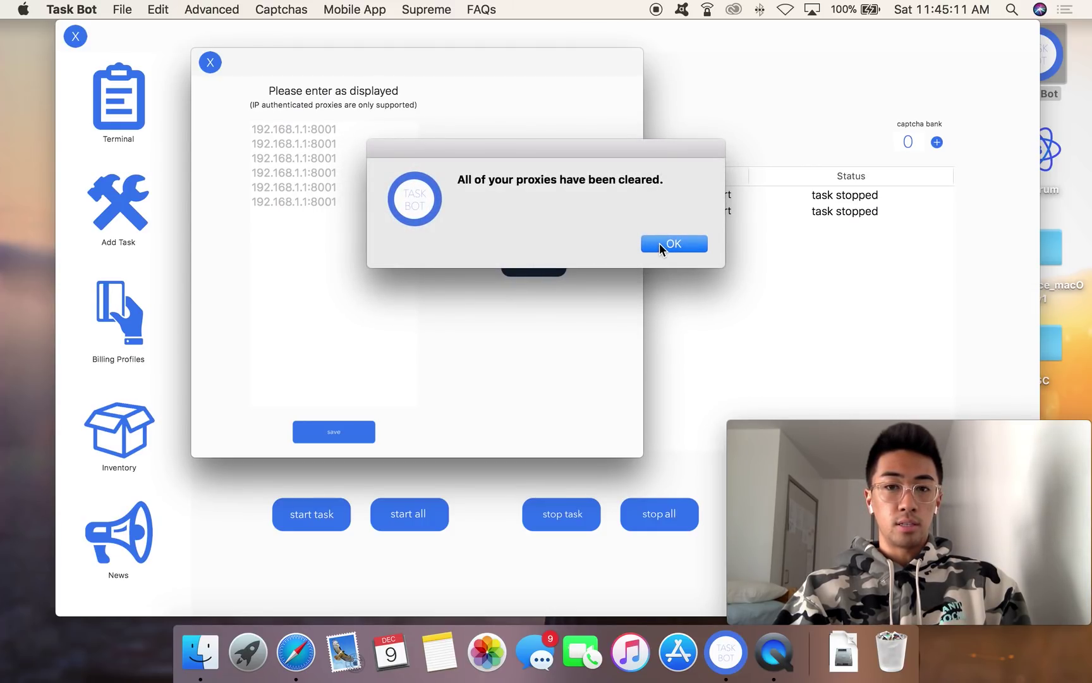
{"action": "left_click", "coordinate": [660, 243]}
Step: Type a sample proxy line (192.43.83:2234 plus login credentials), delete it, and close the window
{"action": "left_click", "coordinate": [299, 151]}
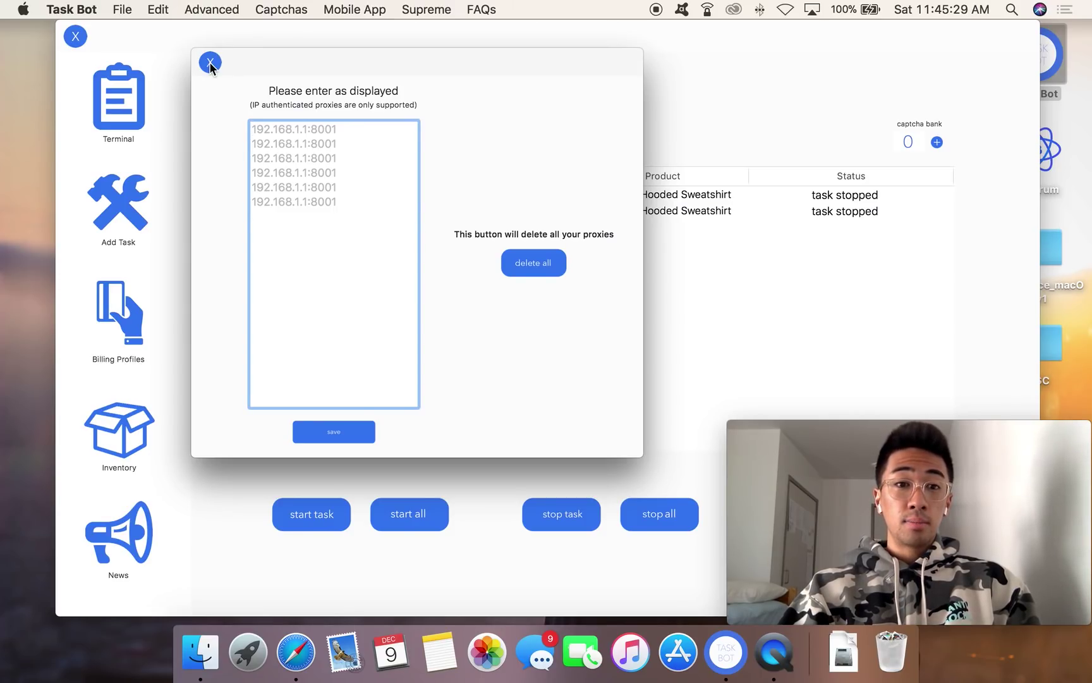
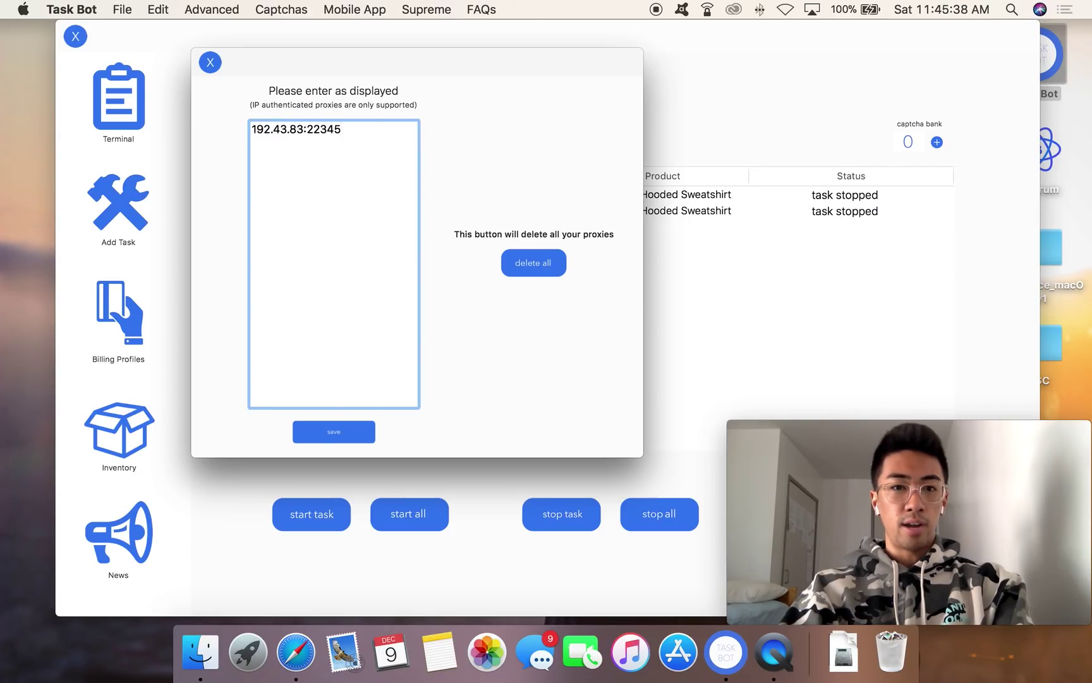
{"action": "key", "text": "BackSpace"}
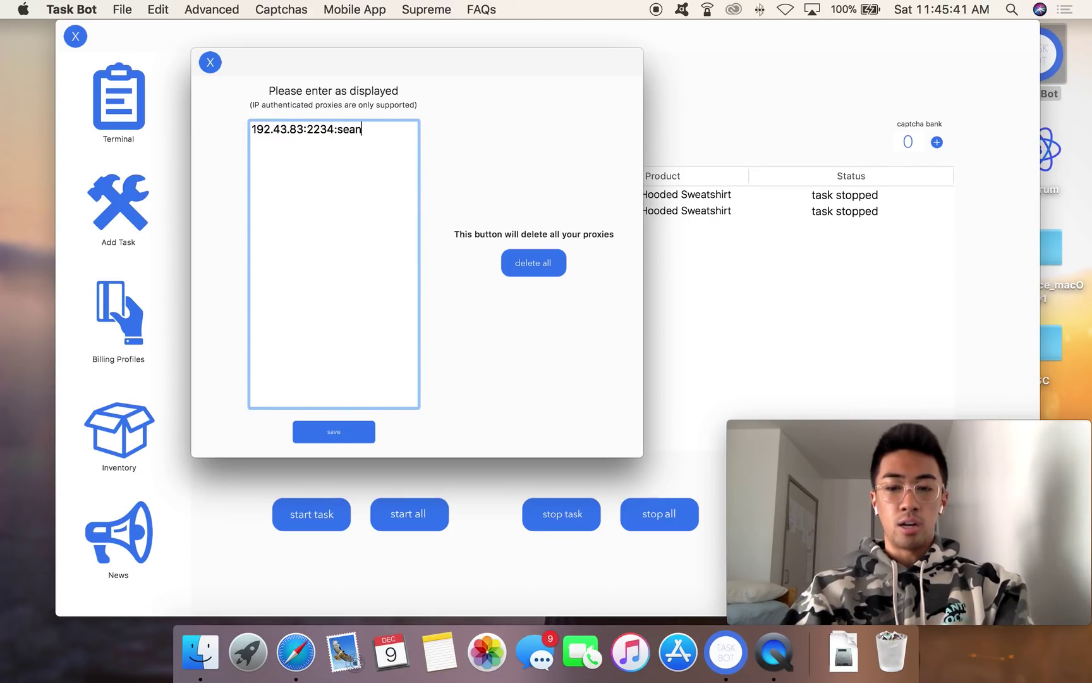
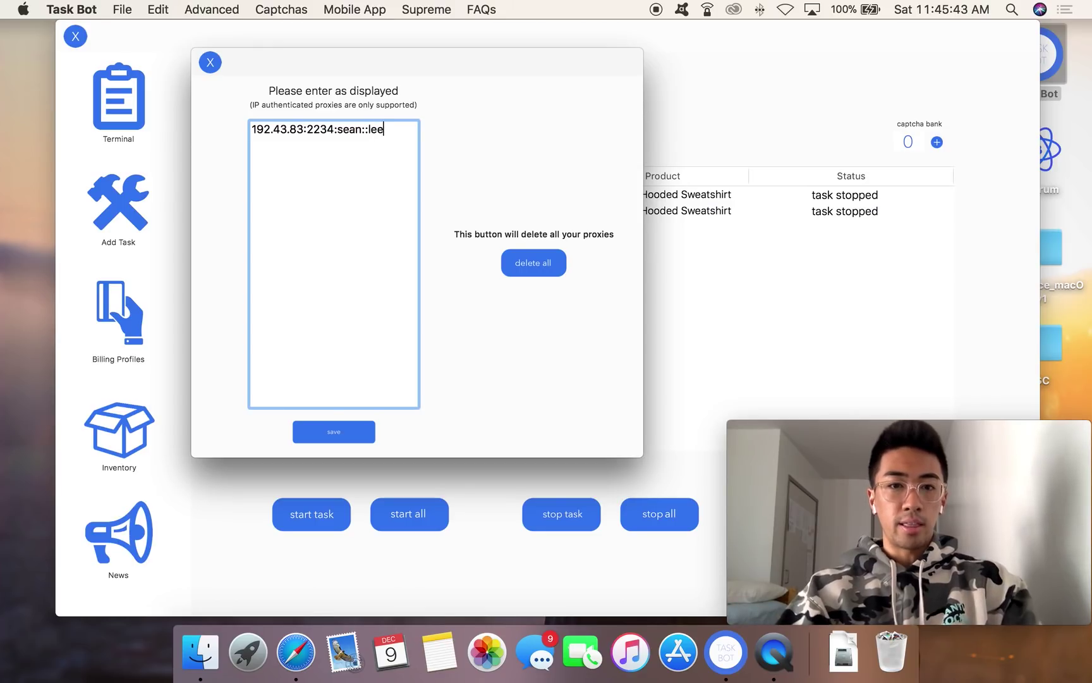
{"action": "left_click_drag", "start_coordinate": [393, 126], "coordinate": [193, 127]}
{"action": "left_click_drag", "start_coordinate": [402, 129], "coordinate": [349, 128]}
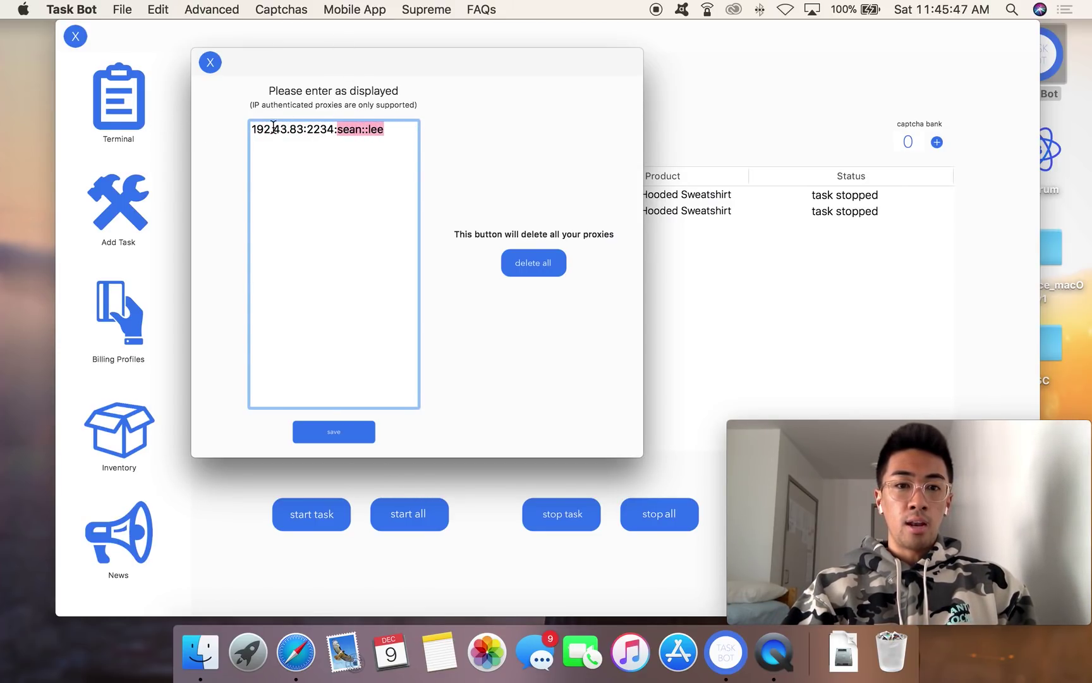
{"action": "left_click_drag", "start_coordinate": [389, 126], "coordinate": [237, 127]}
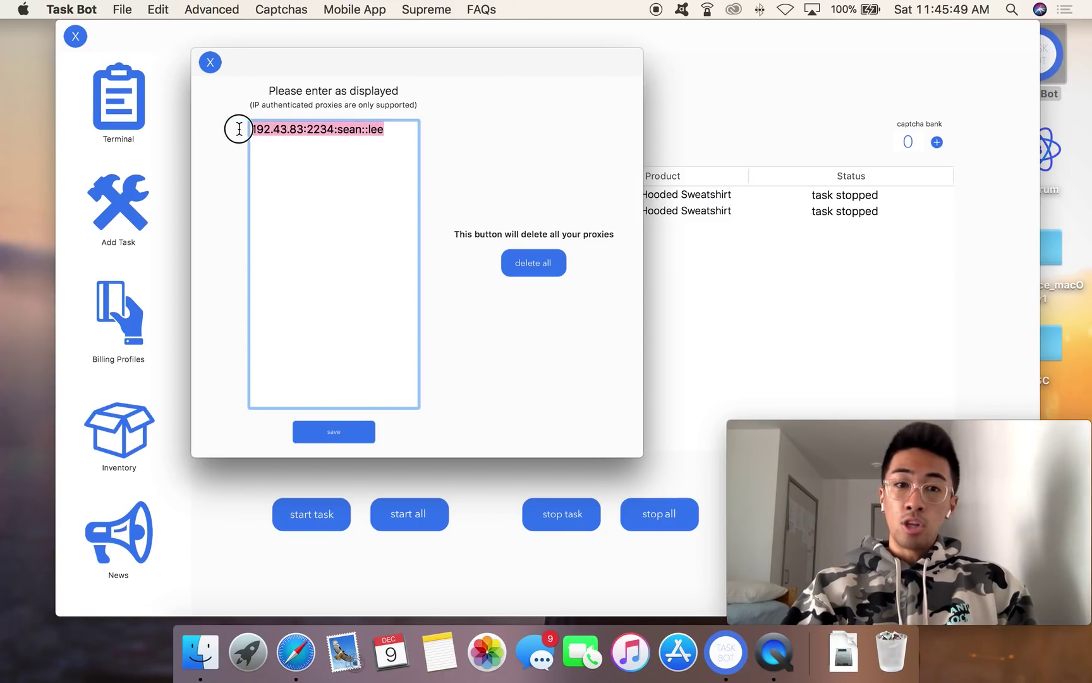
{"action": "key", "text": "BackSpace"}
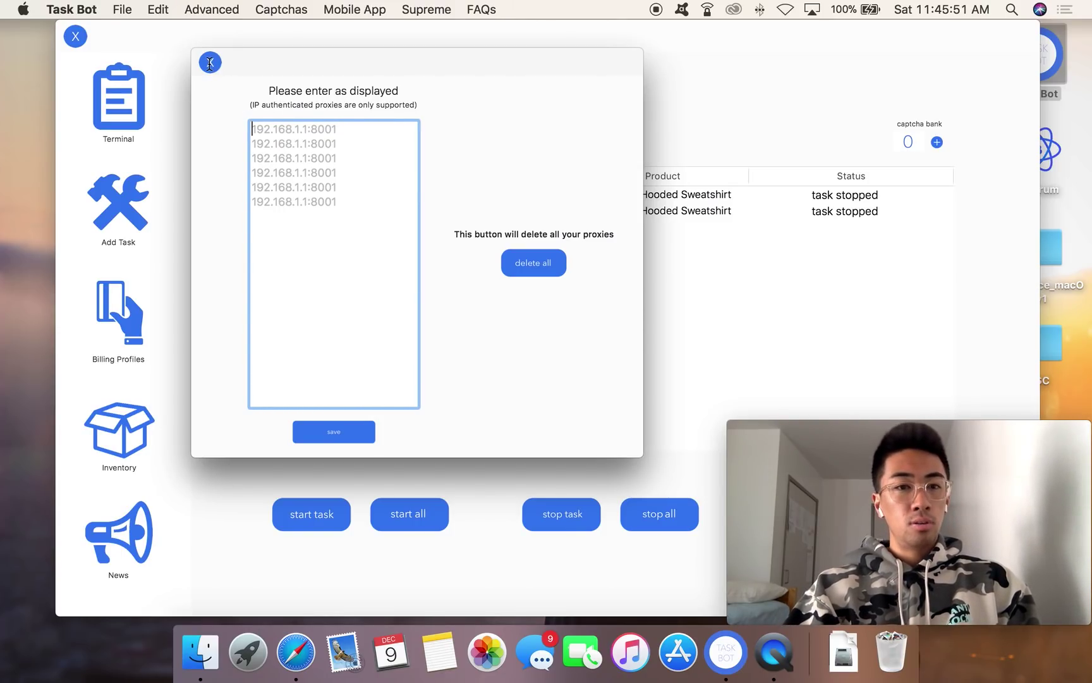
{"action": "left_click", "coordinate": [210, 62]}
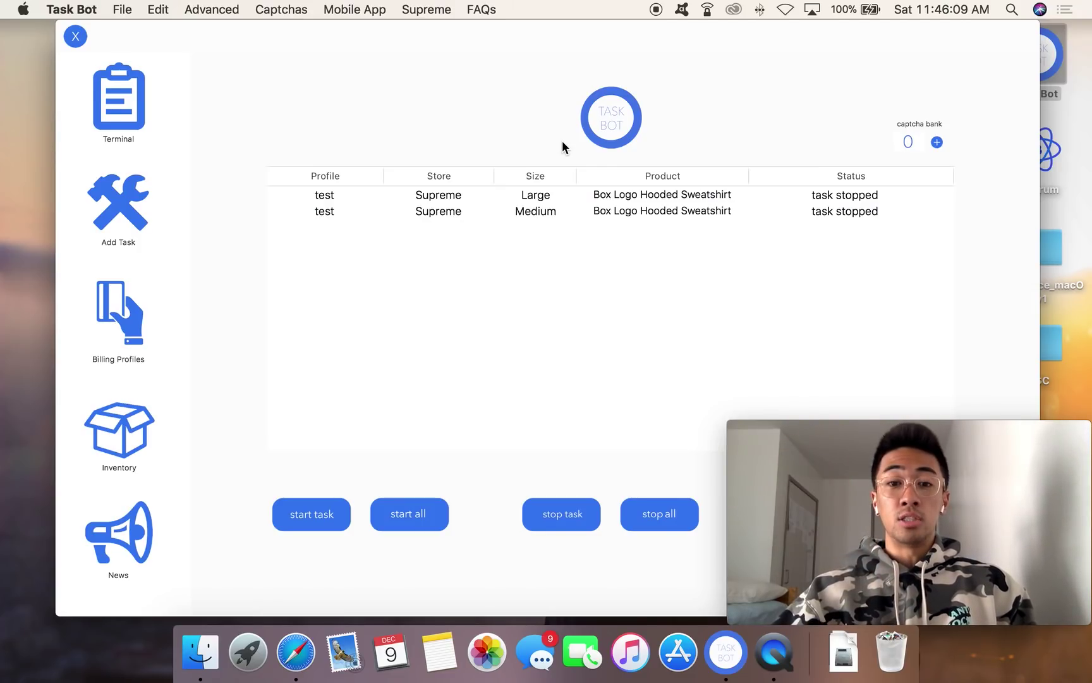
Step: Reposition the Task Bot window slightly on screen
{"action": "left_click", "coordinate": [538, 284]}
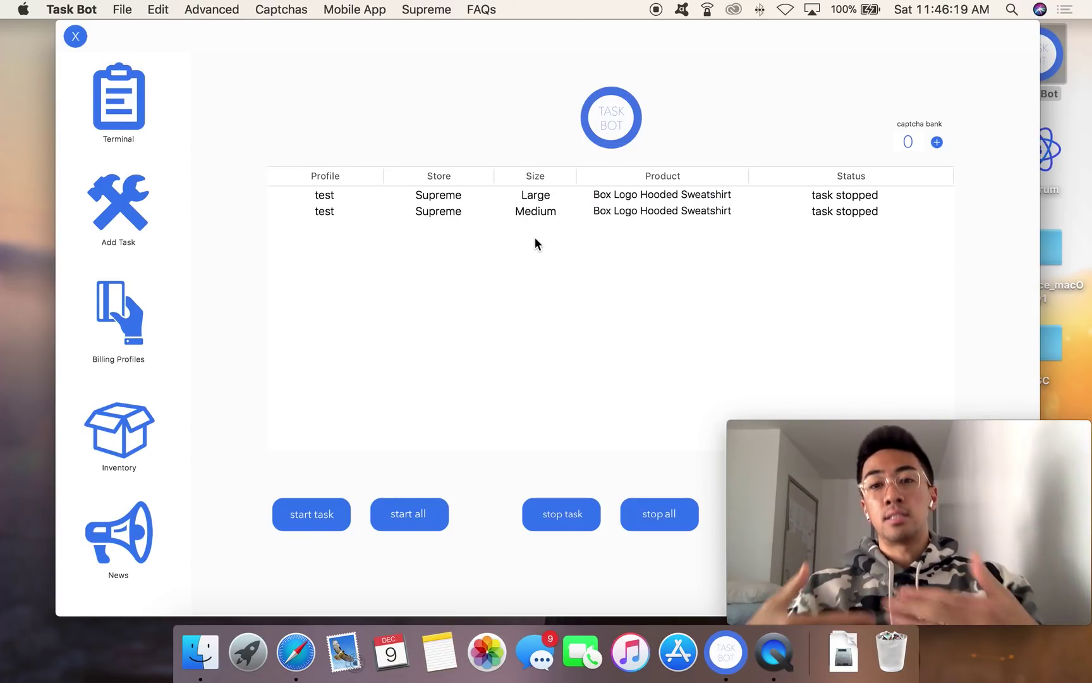
{"action": "left_click_drag", "start_coordinate": [536, 27], "coordinate": [513, 34]}
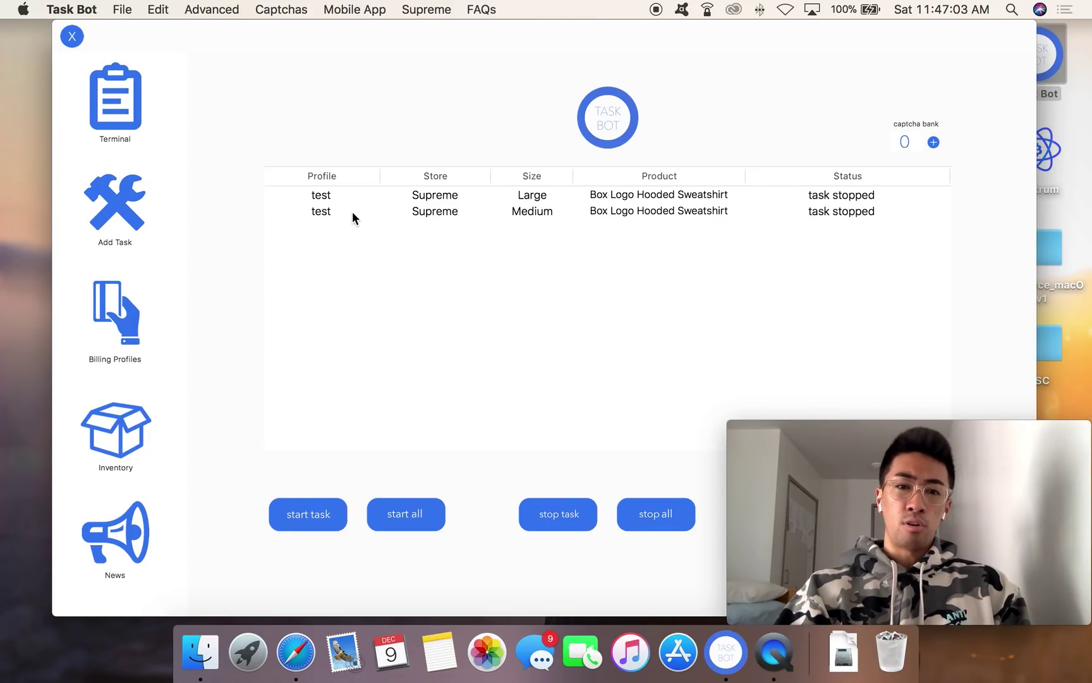
Step: Open the Add Task form, then return to the Terminal list of two sweatshirt tasks
{"action": "left_click", "coordinate": [101, 198]}
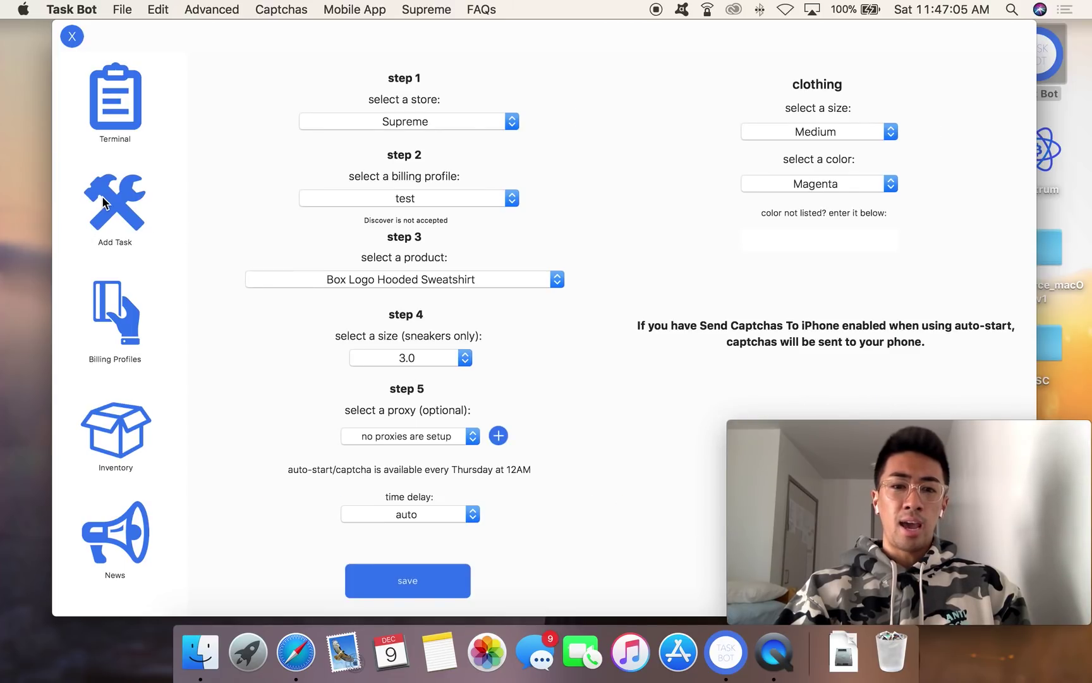
{"action": "left_click", "coordinate": [112, 99]}
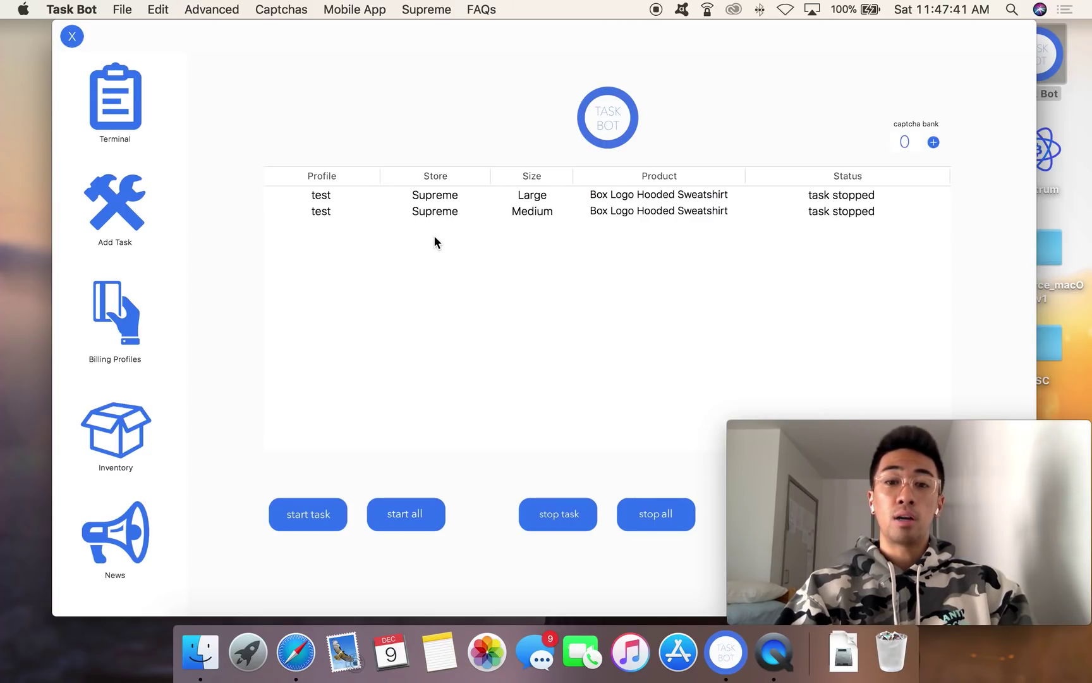
Step: Slide the window left, delete all existing tasks, and move it back
{"action": "left_click", "coordinate": [452, 30]}
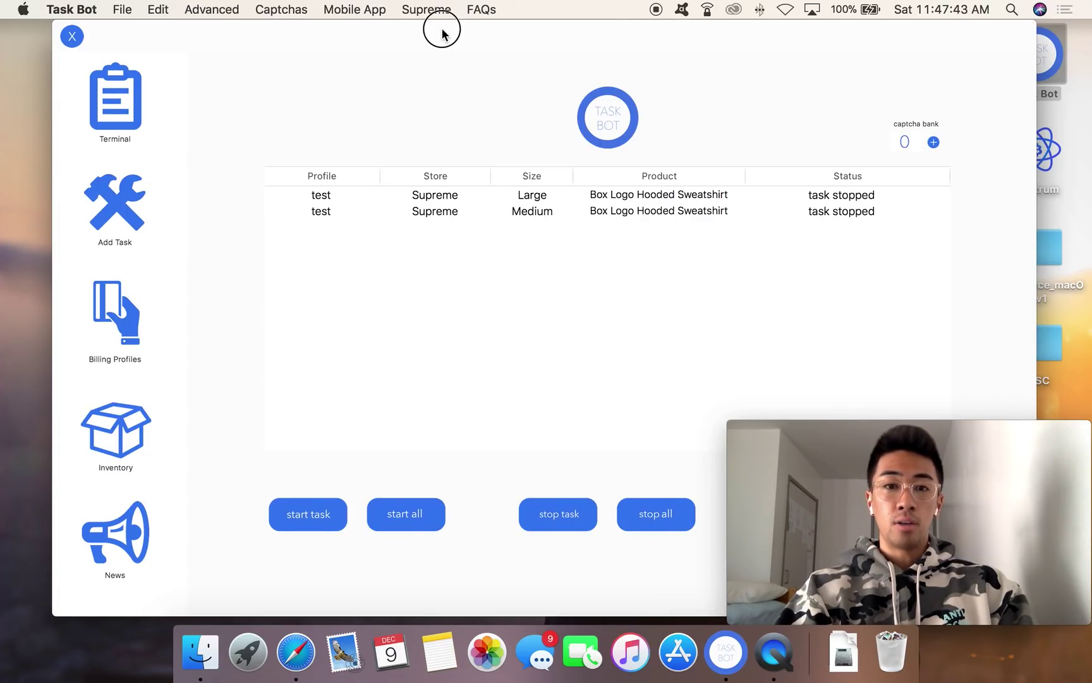
{"action": "left_click_drag", "start_coordinate": [442, 31], "coordinate": [282, 32]}
{"action": "left_click", "coordinate": [718, 517]}
{"action": "left_click", "coordinate": [384, 41]}
{"action": "left_click", "coordinate": [636, 24]}
{"action": "left_click_drag", "start_coordinate": [399, 32], "coordinate": [533, 31]}
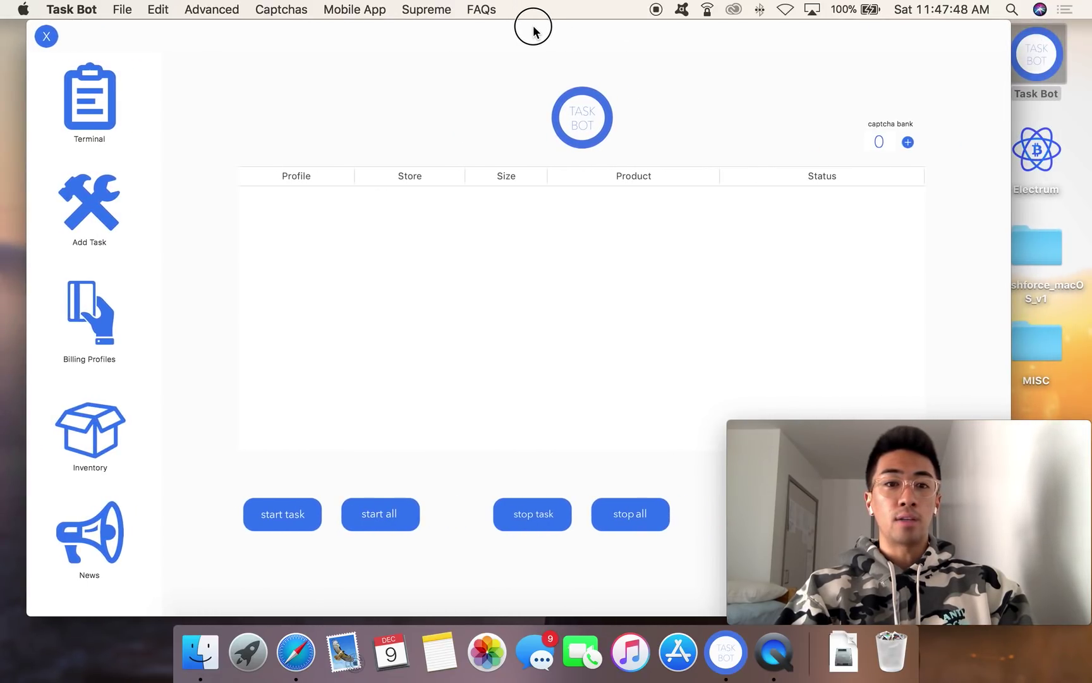
Step: Save several Medium Box Logo Hooded Sweatshirt tasks from Add Task, then view the Terminal list
{"action": "left_click", "coordinate": [96, 189]}
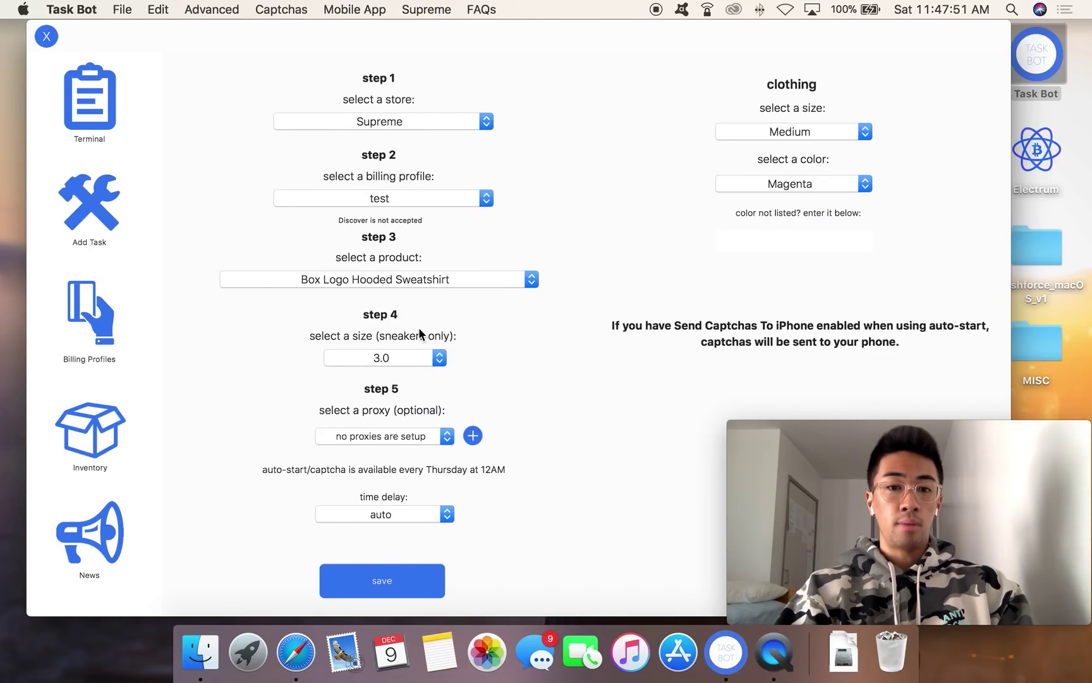
{"action": "left_click", "coordinate": [393, 588]}
{"action": "left_click", "coordinate": [378, 593]}
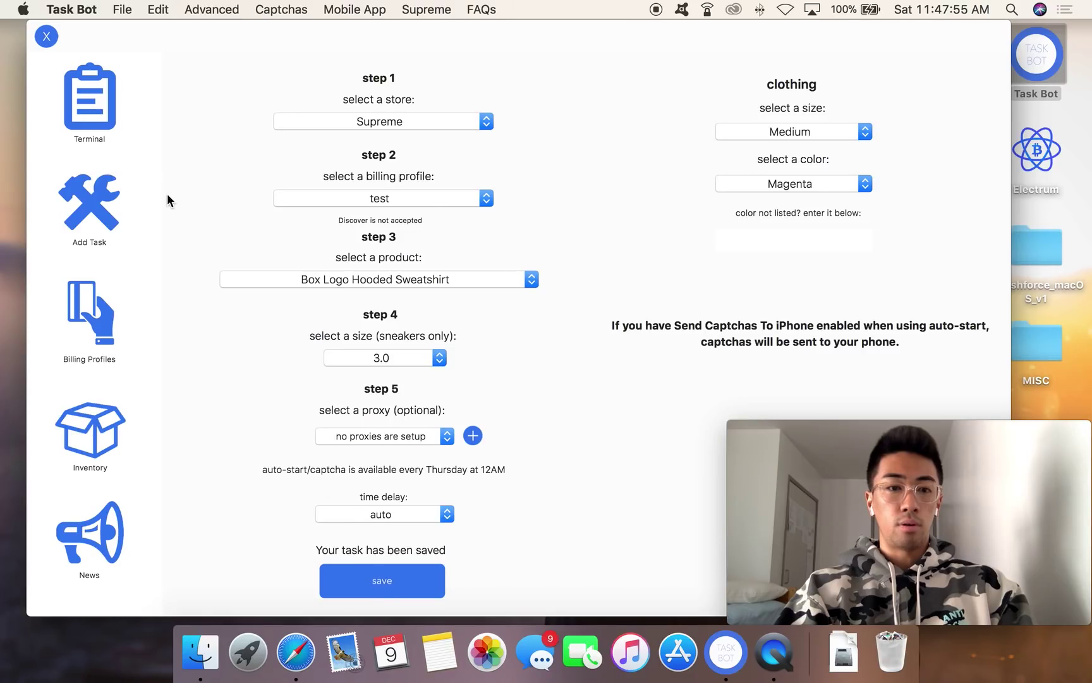
{"action": "left_click", "coordinate": [89, 124]}
Step: Dismiss the Advanced menu and delete all four tasks from the list
{"action": "left_click", "coordinate": [212, 9]}
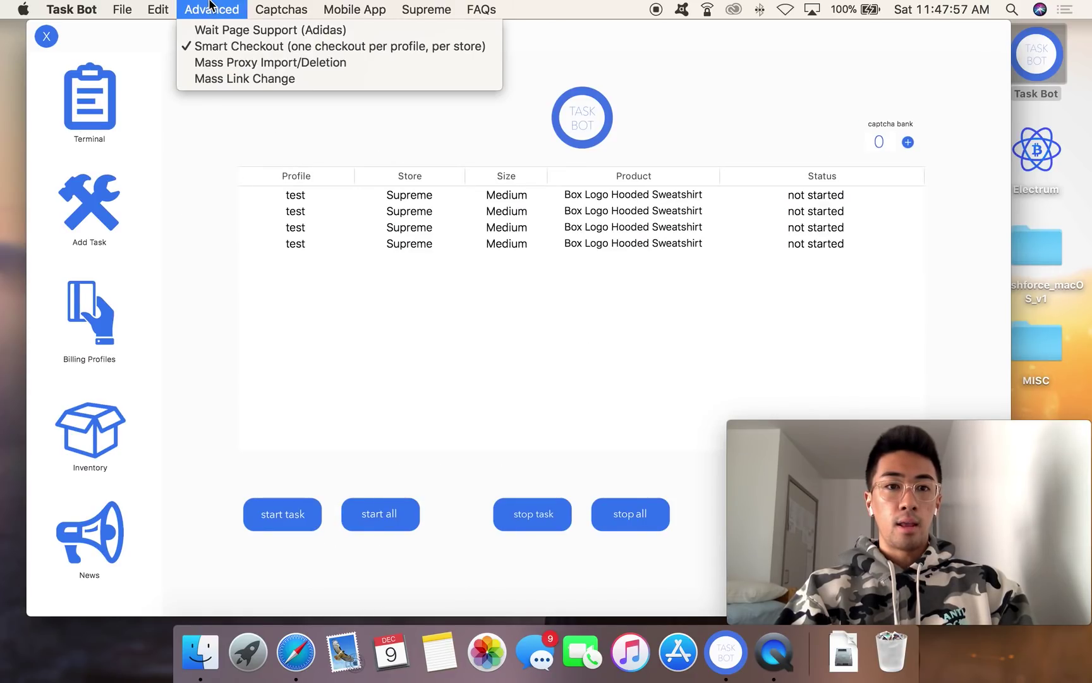
{"action": "left_click", "coordinate": [310, 302]}
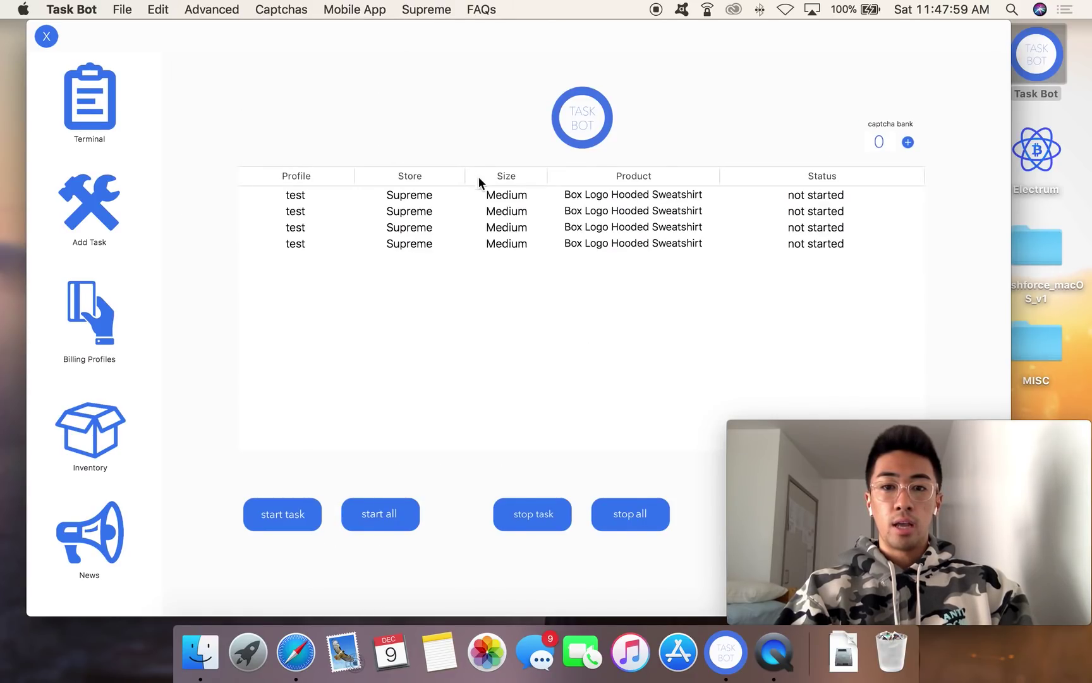
{"action": "left_click_drag", "start_coordinate": [471, 26], "coordinate": [288, 28]}
{"action": "left_click", "coordinate": [675, 517]}
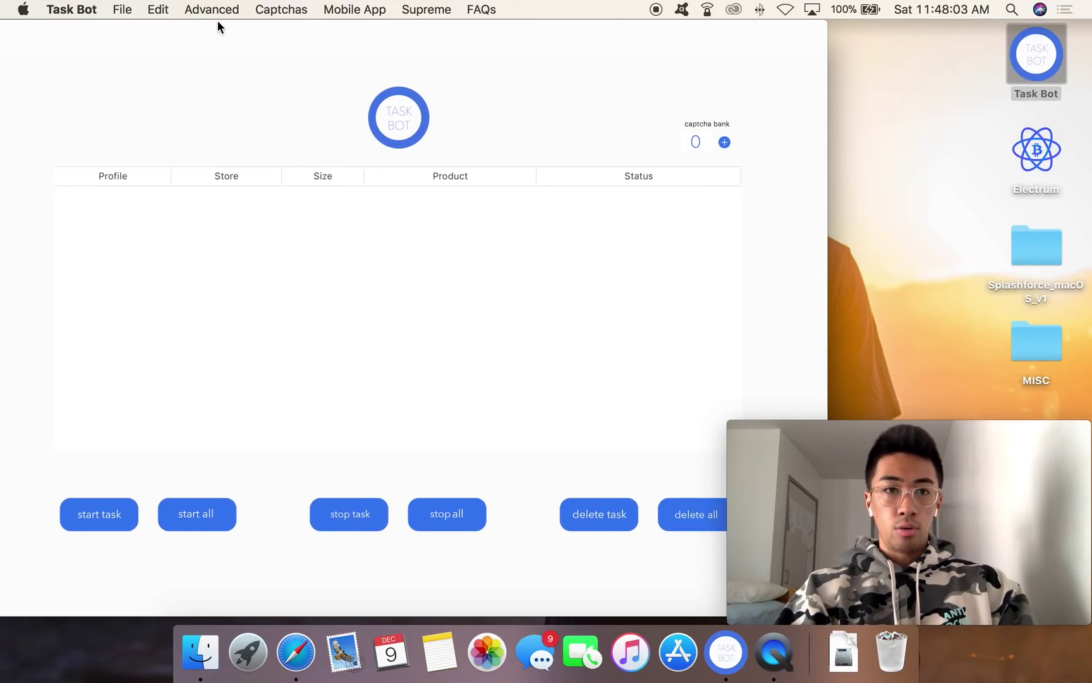
{"action": "left_click_drag", "start_coordinate": [216, 25], "coordinate": [371, 39]}
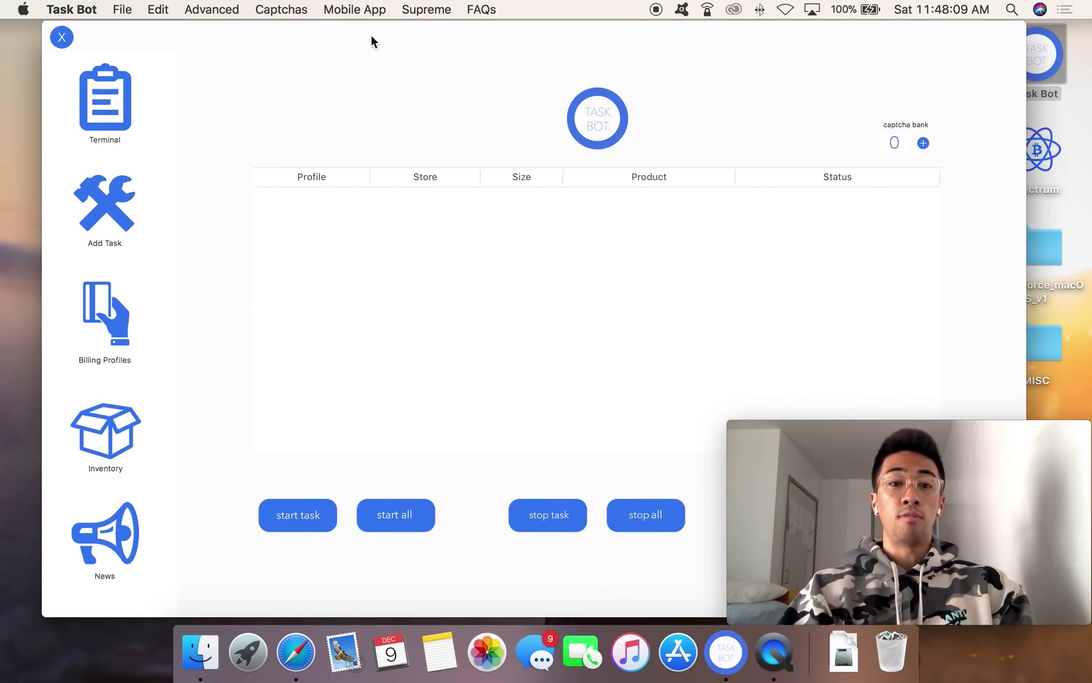
Step: In the Add Task form, keep the size at Medium, then return to the empty Terminal
{"action": "left_click", "coordinate": [113, 219]}
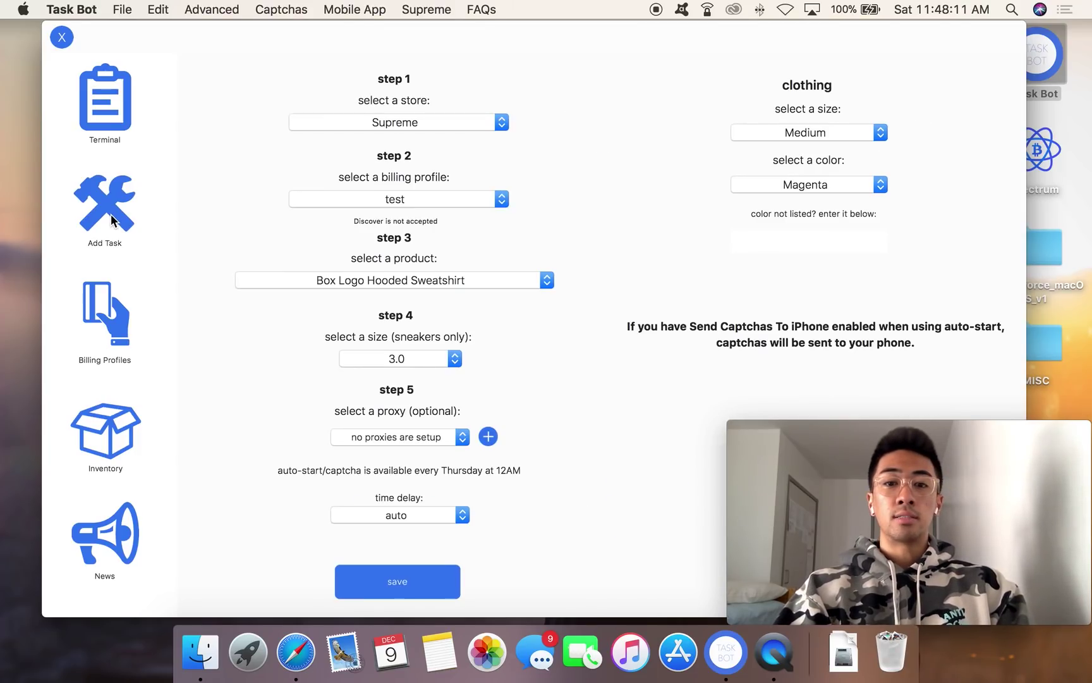
{"action": "left_click", "coordinate": [796, 130]}
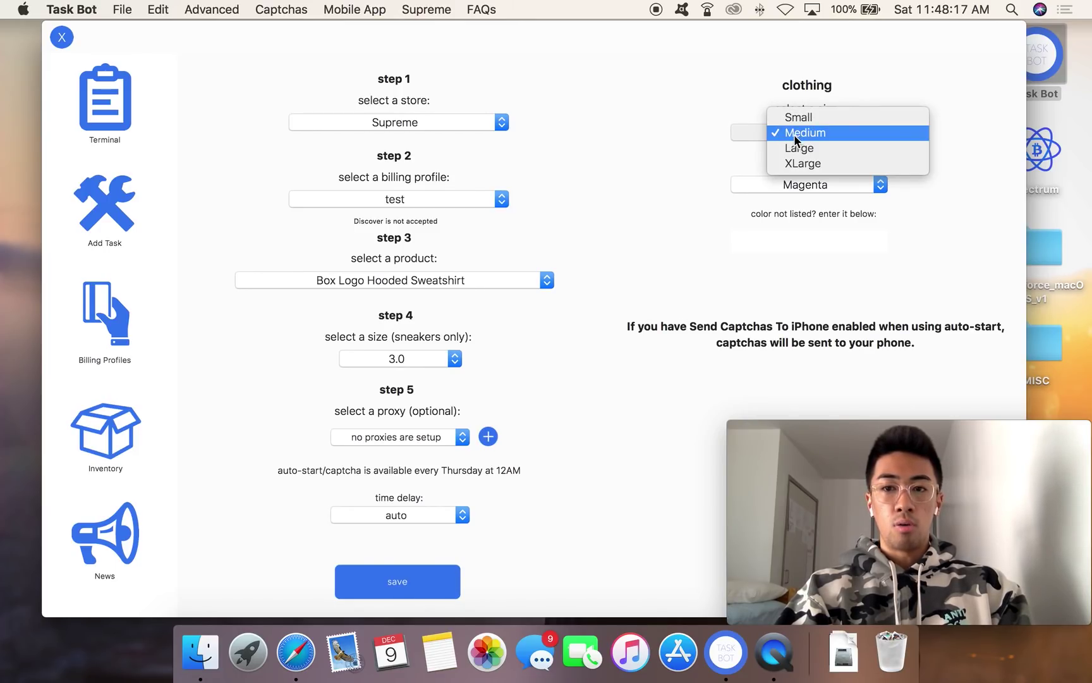
{"action": "left_click", "coordinate": [617, 176]}
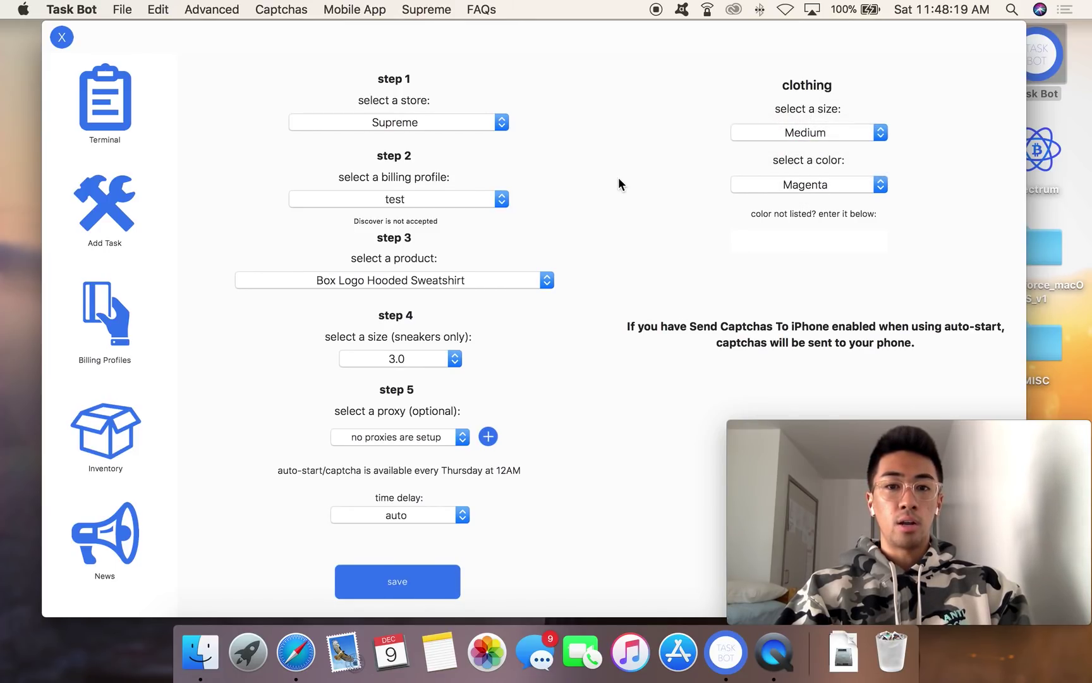
{"action": "left_click", "coordinate": [826, 134]}
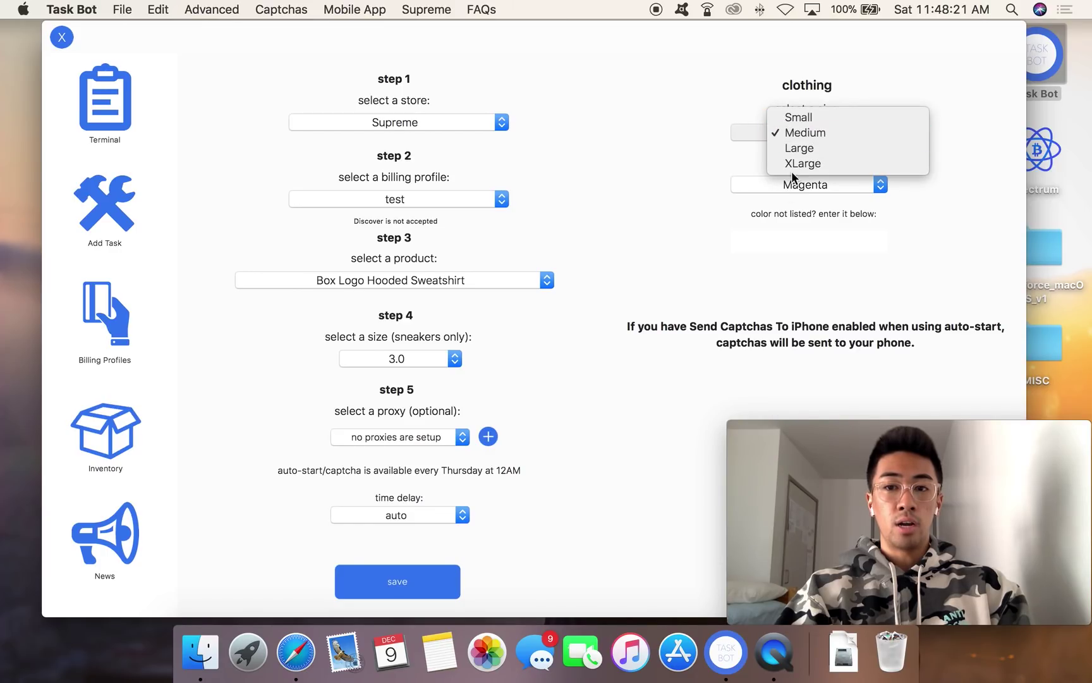
{"action": "left_click", "coordinate": [635, 135]}
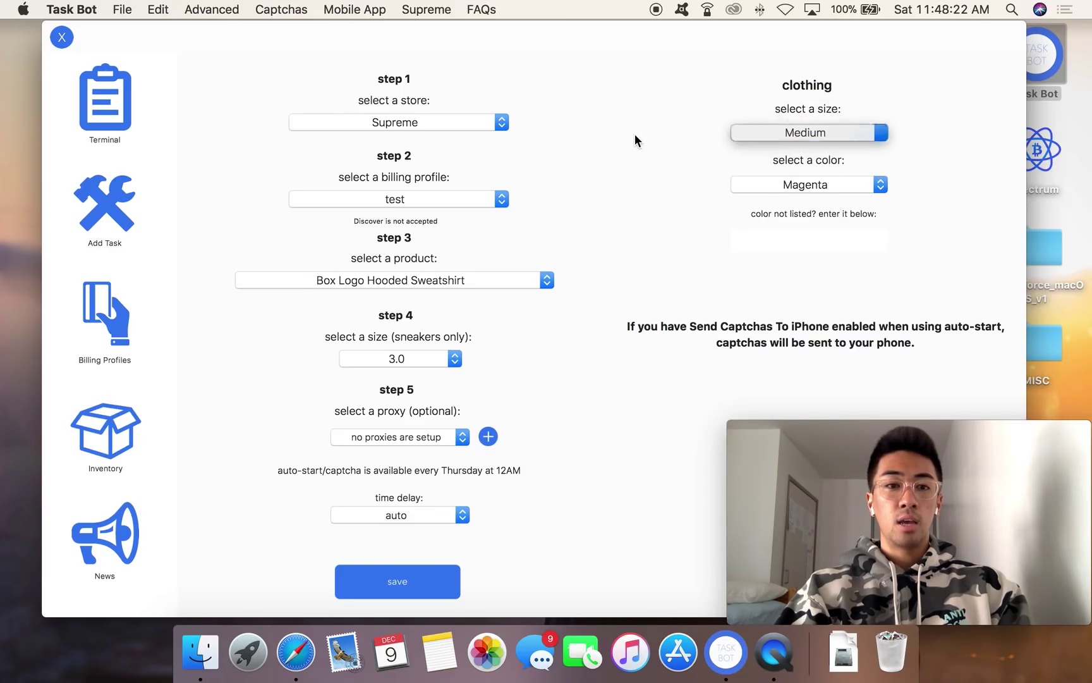
{"action": "left_click", "coordinate": [106, 122]}
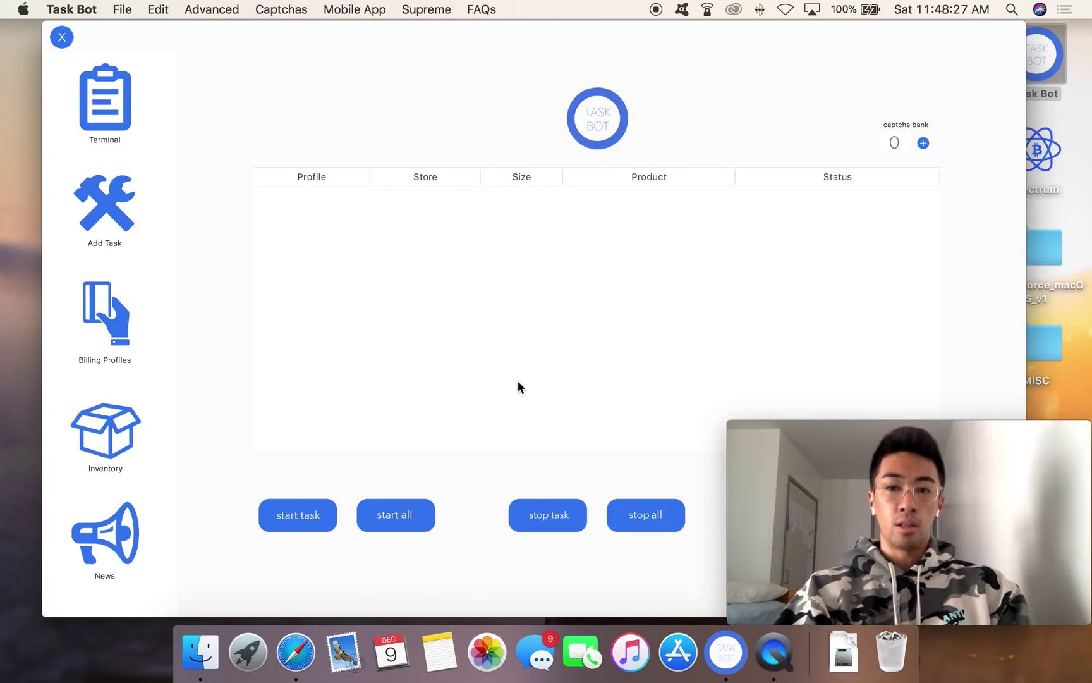
{"action": "mouse_move", "coordinate": [611, 34]}
{"action": "left_mouse_down"}
{"action": "mouse_move", "coordinate": [581, 29]}
{"action": "mouse_move", "coordinate": [665, 22]}
{"action": "mouse_move", "coordinate": [618, 12]}
{"action": "left_mouse_up"}
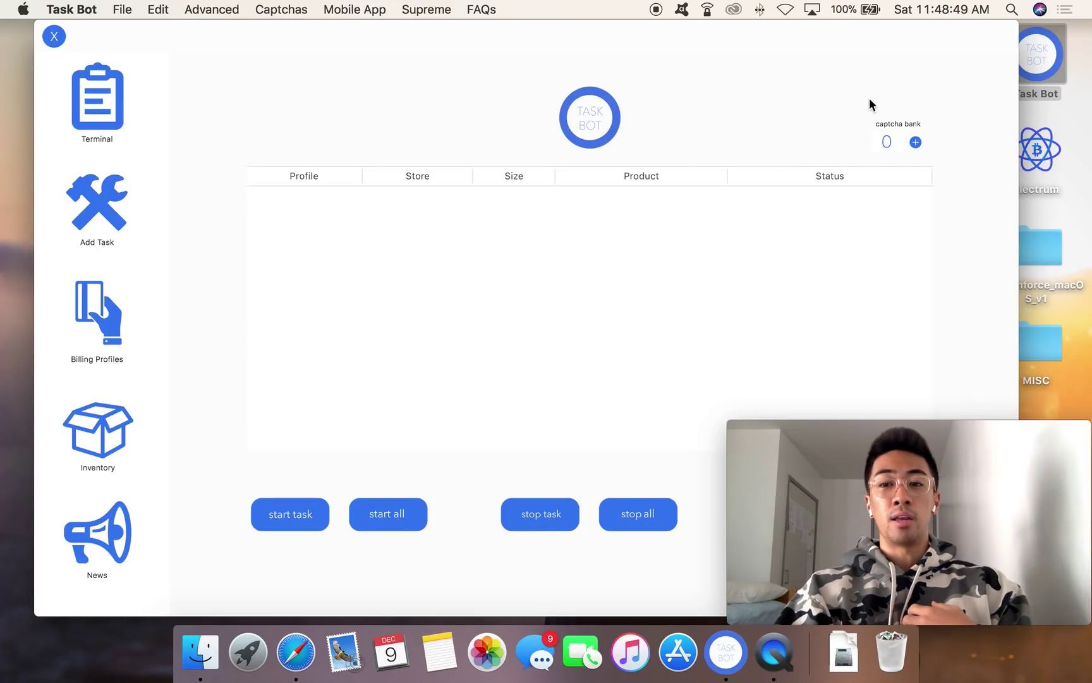
{"action": "left_click_drag", "start_coordinate": [822, 38], "coordinate": [754, 36]}
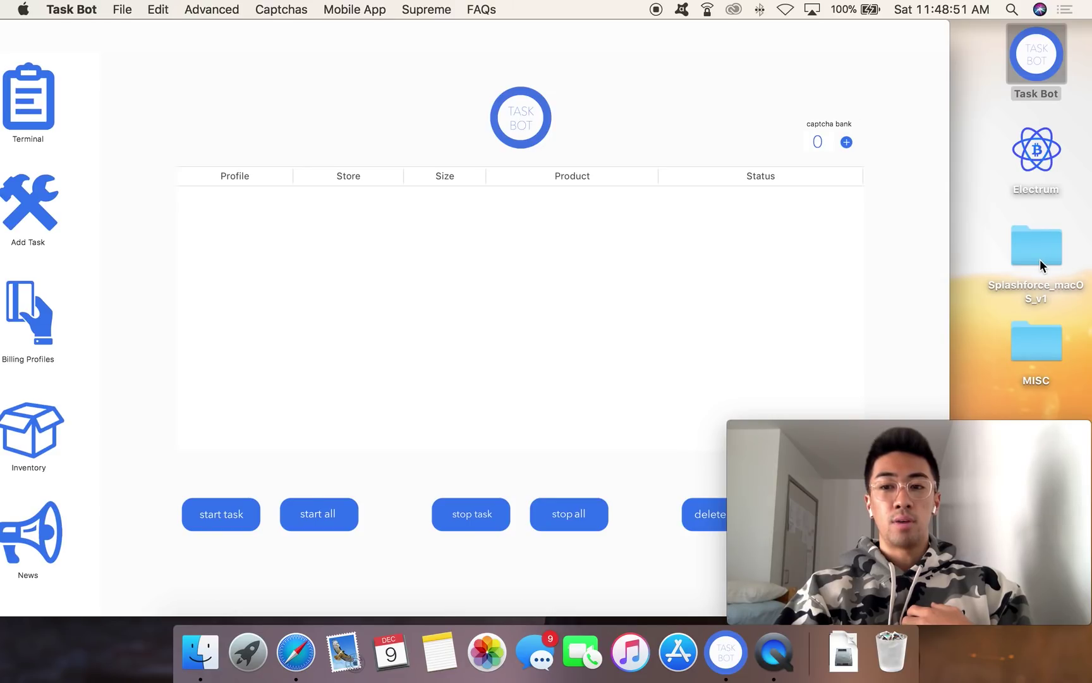
{"action": "left_click_drag", "start_coordinate": [480, 34], "coordinate": [553, 36]}
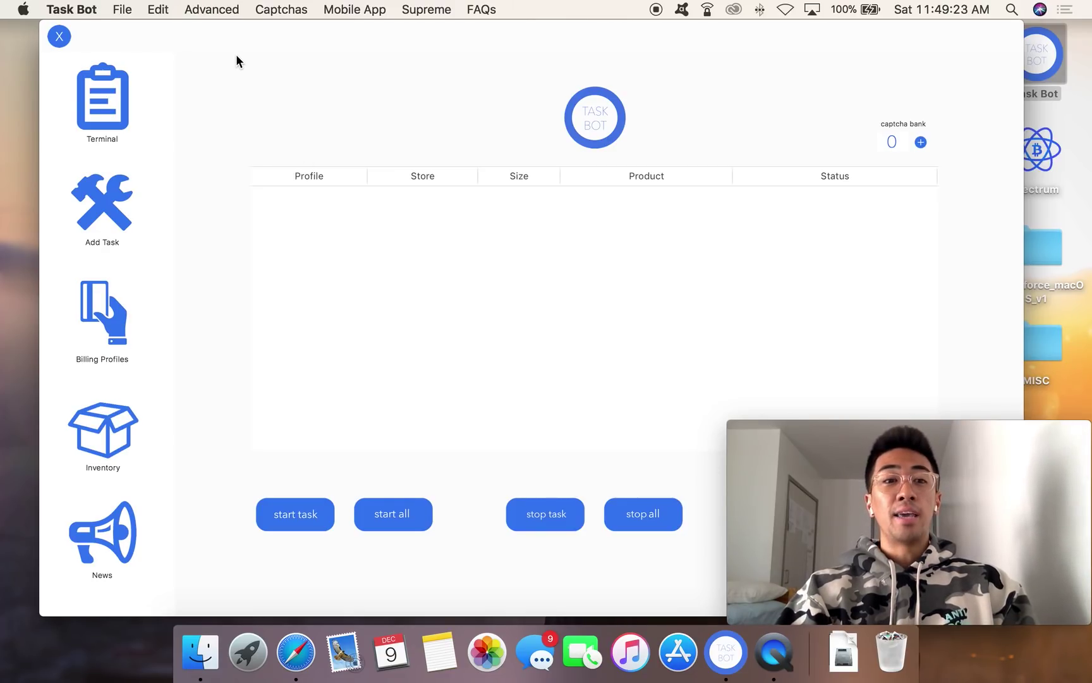
Step: Load twitter.com in Safari
{"action": "left_click", "coordinate": [295, 651]}
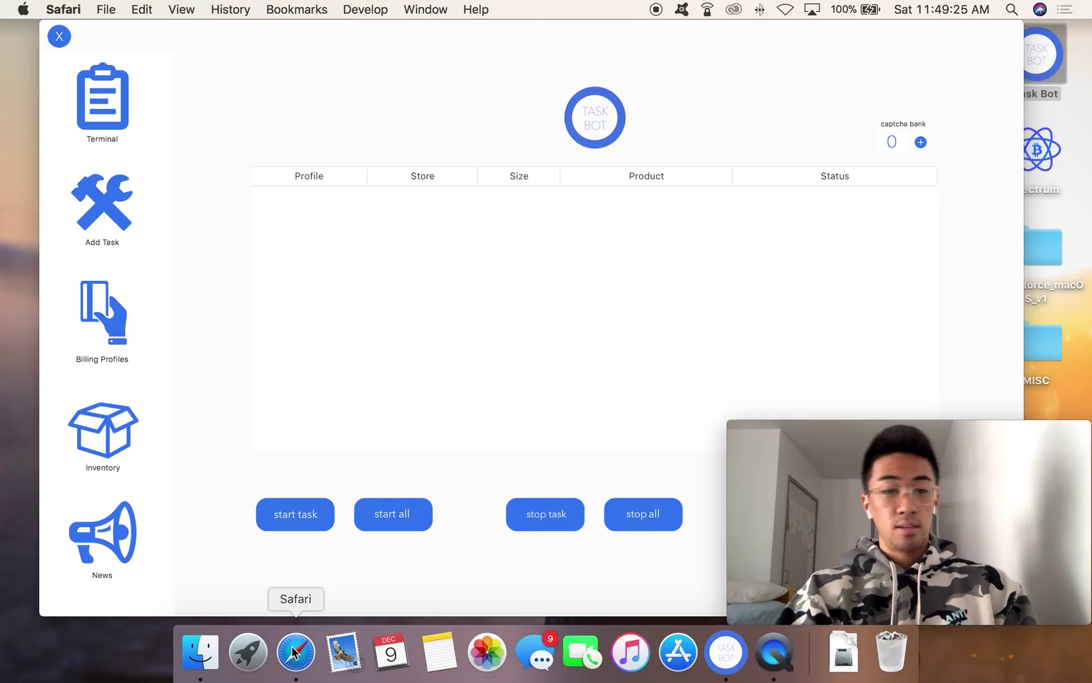
{"action": "type", "text": "tw"}
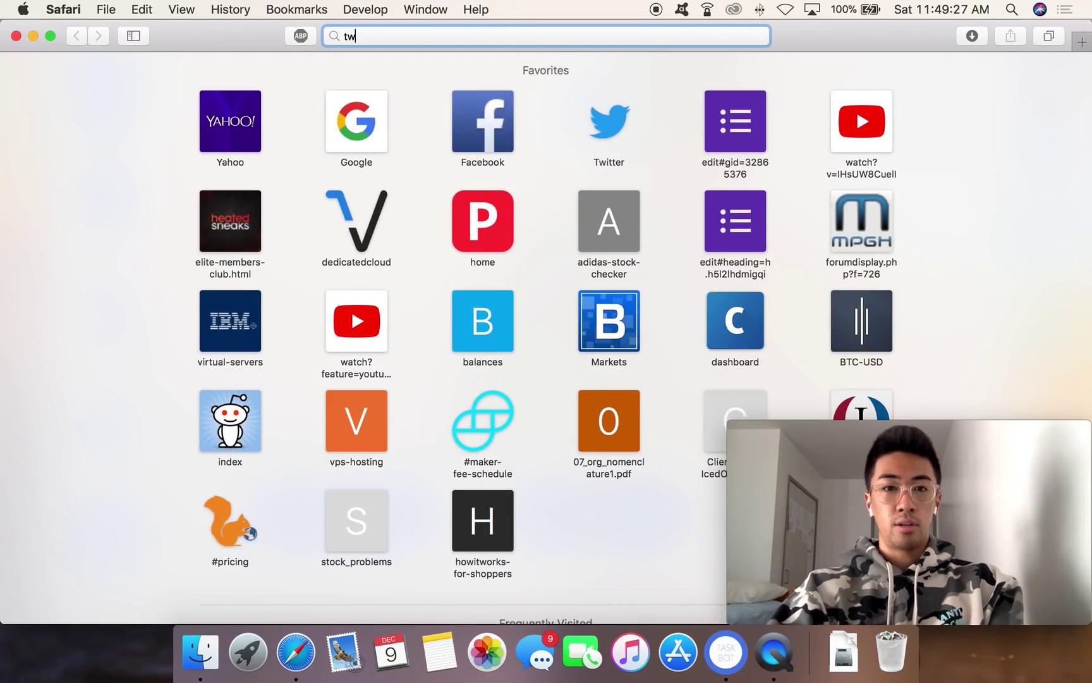
{"action": "key", "text": "Return"}
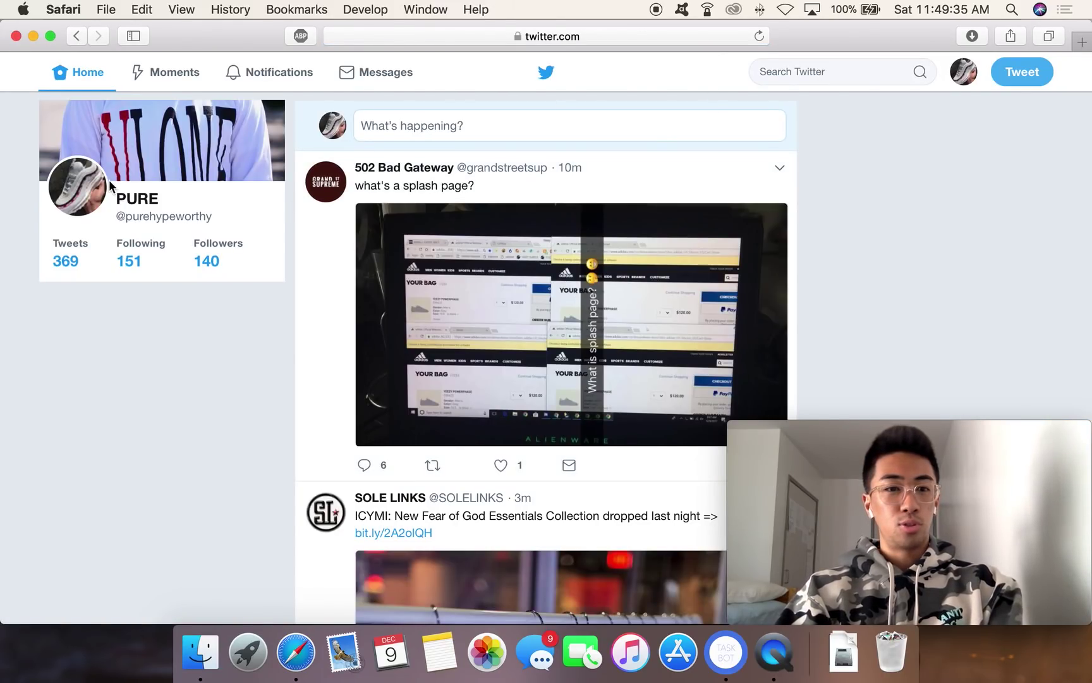
Step: Search 'iced' and browse the Iced Out Proxies profile's pinned tweet and posts
{"action": "left_click", "coordinate": [794, 74]}
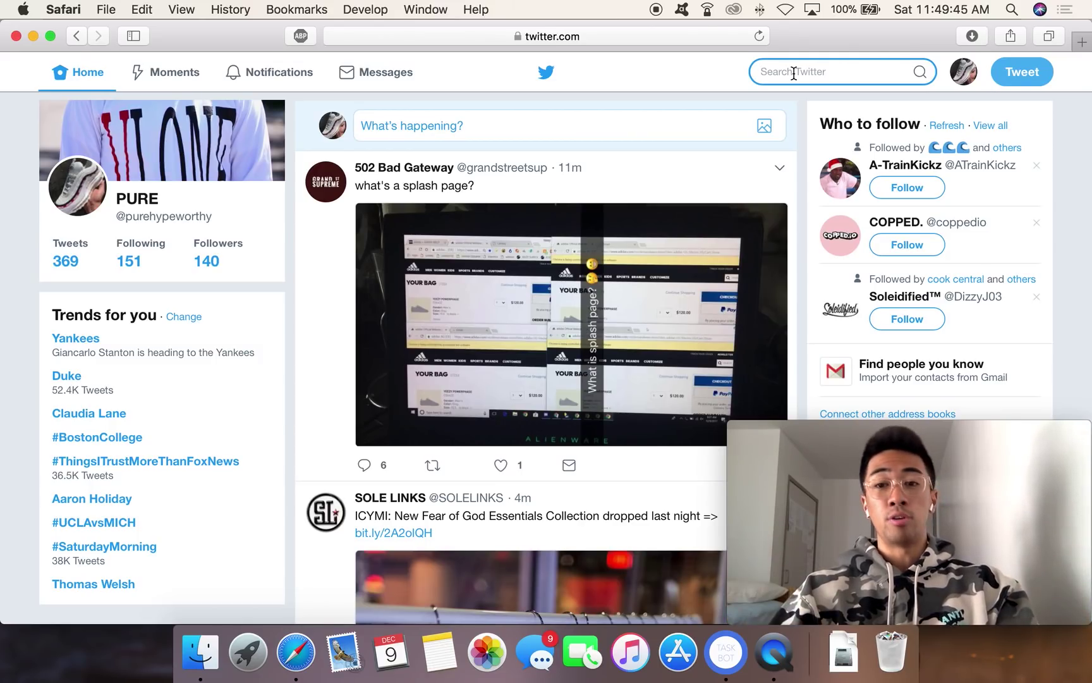
{"action": "type", "text": "iced"}
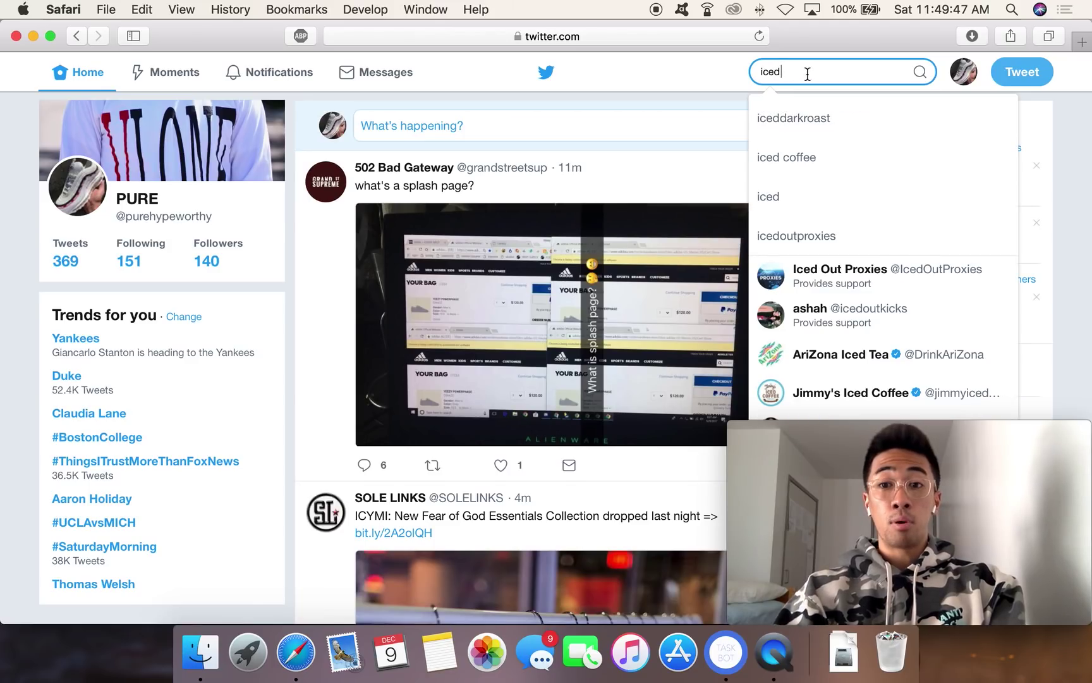
{"action": "left_click", "coordinate": [826, 275]}
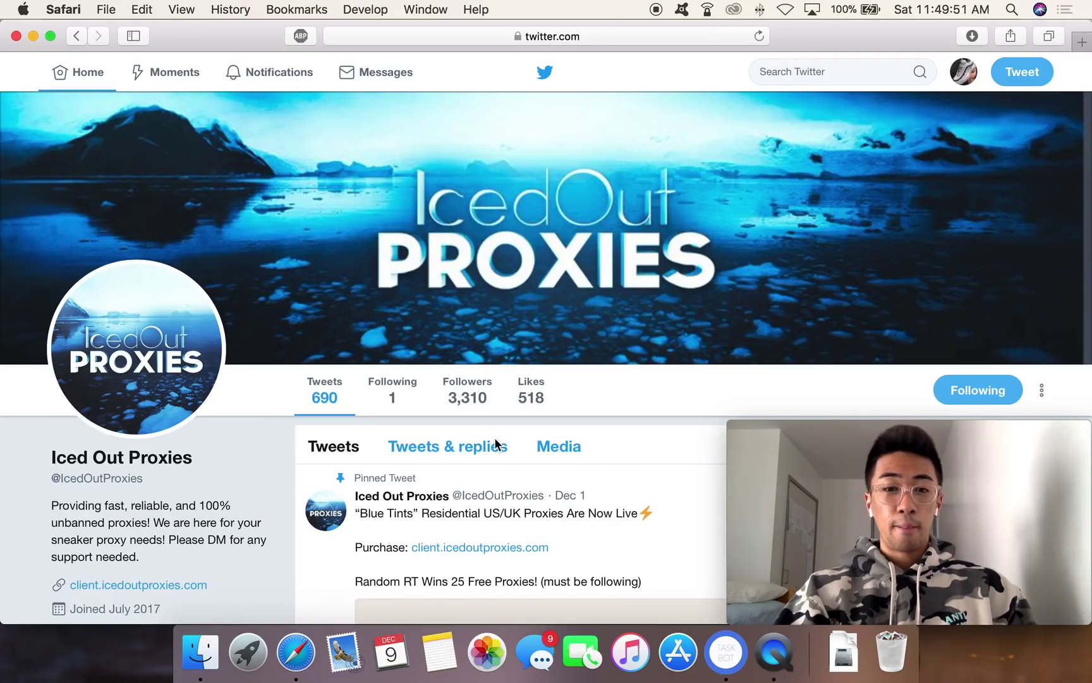
{"action": "scroll", "coordinate": [495, 438], "scroll_direction": "down", "scroll_amount": 5}
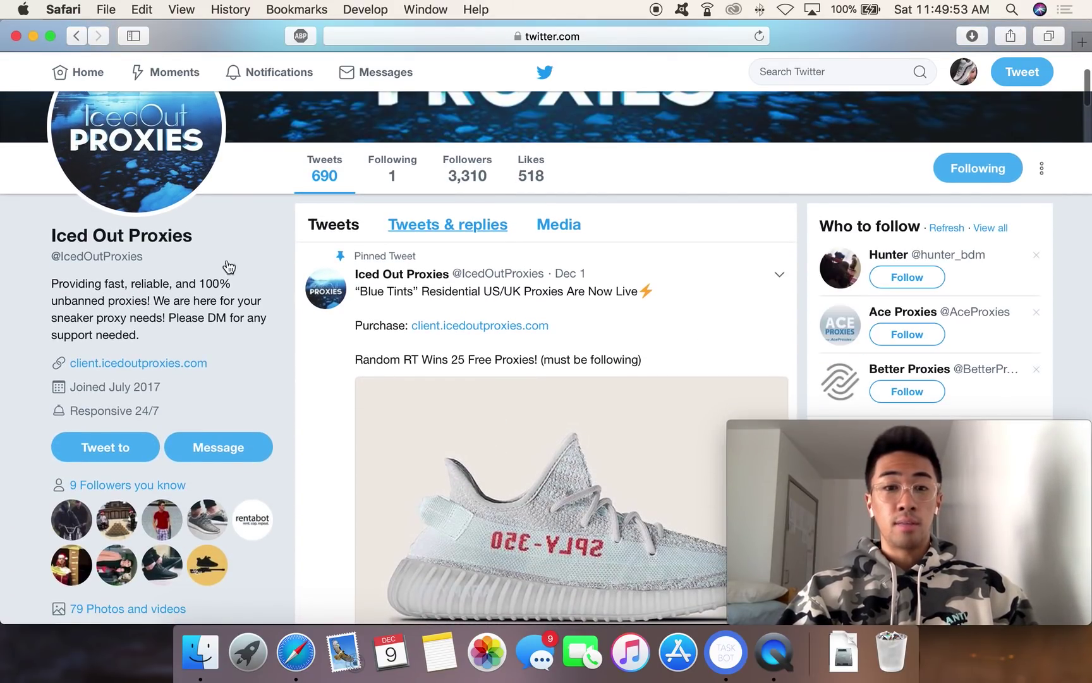
{"action": "scroll", "coordinate": [593, 362], "scroll_direction": "down", "scroll_amount": 12}
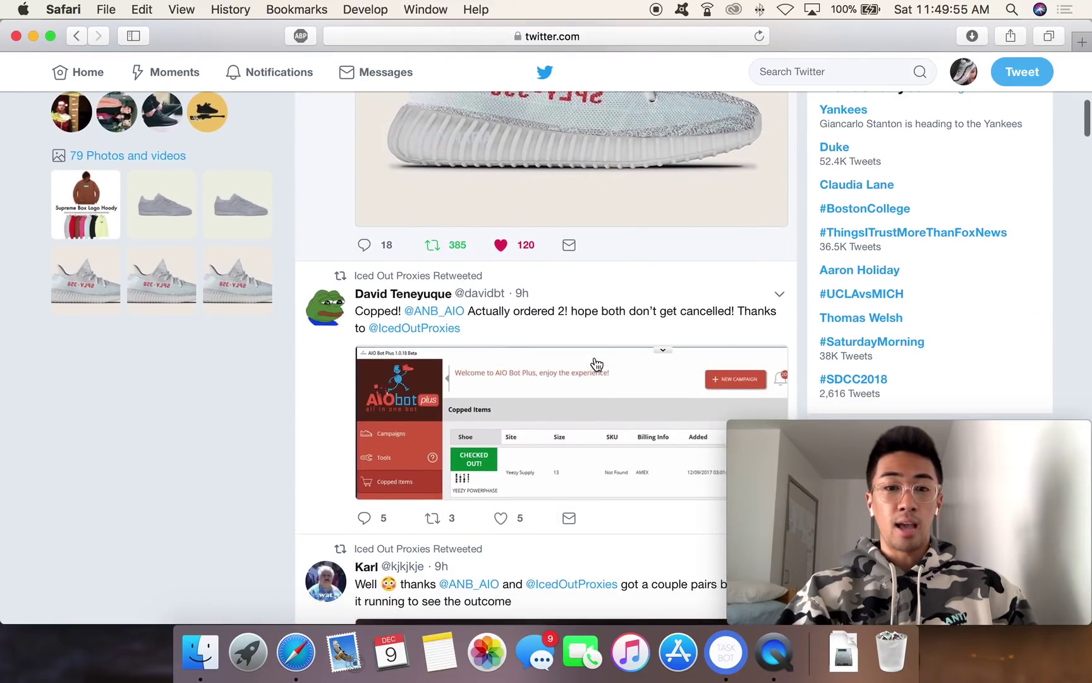
{"action": "scroll", "coordinate": [595, 364], "scroll_direction": "up", "scroll_amount": 16}
{"action": "scroll", "coordinate": [595, 363], "scroll_direction": "up", "scroll_amount": 3}
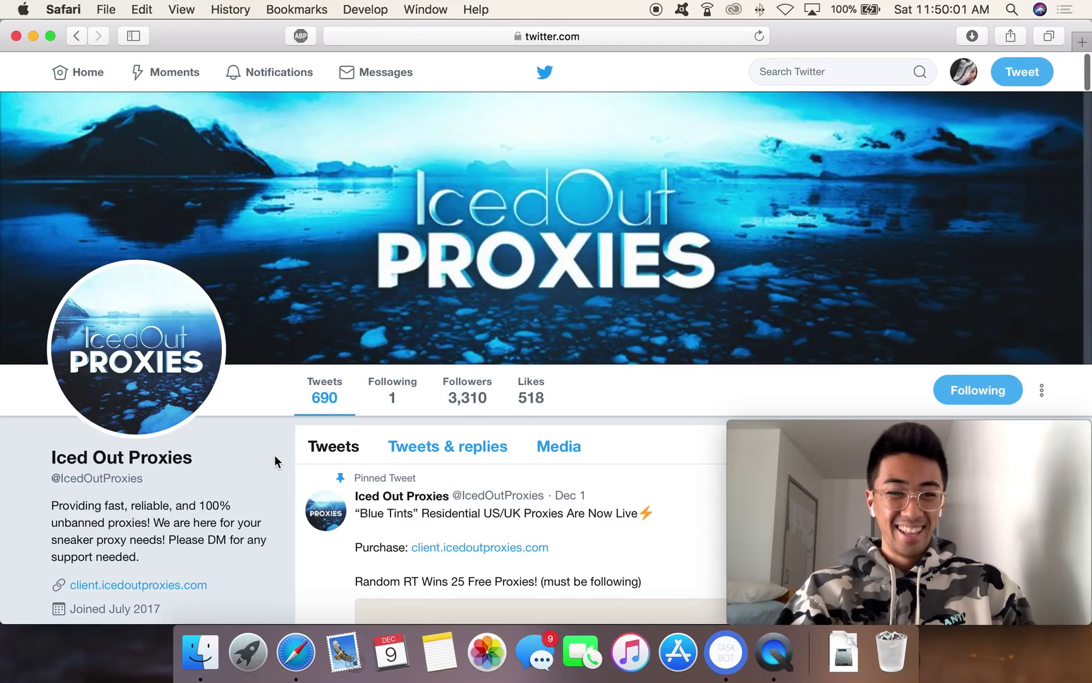
{"action": "scroll", "coordinate": [276, 459], "scroll_direction": "down", "scroll_amount": 2}
Step: Open client.icedoutproxies.com, log in, and review the purchased proxy services
{"action": "left_click", "coordinate": [156, 531]}
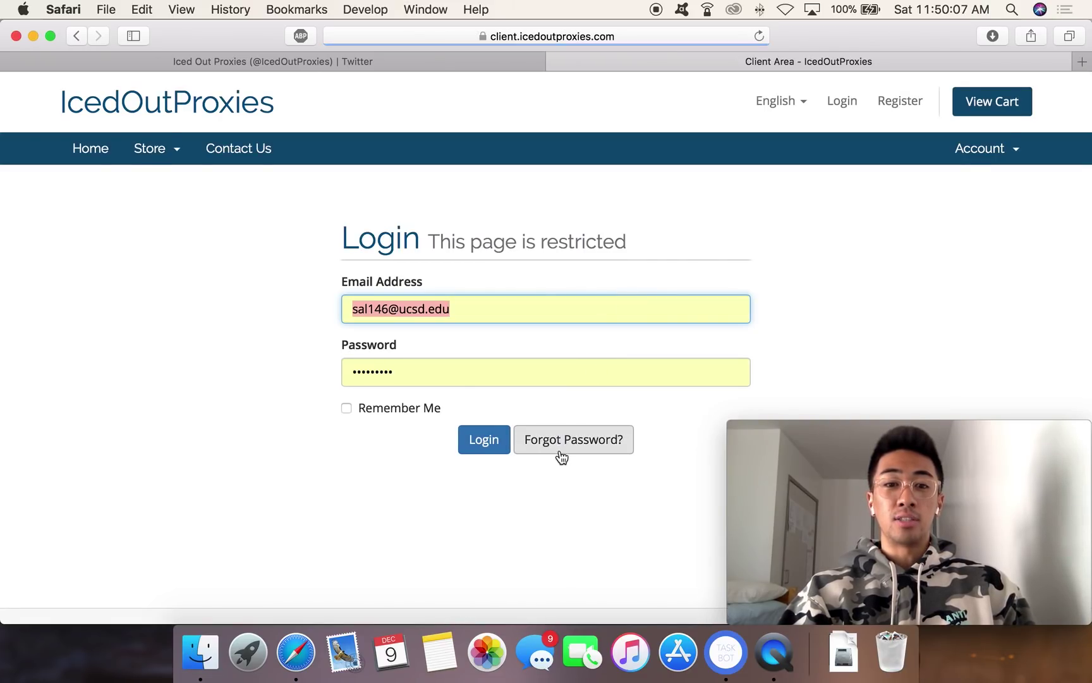
{"action": "left_click", "coordinate": [498, 445]}
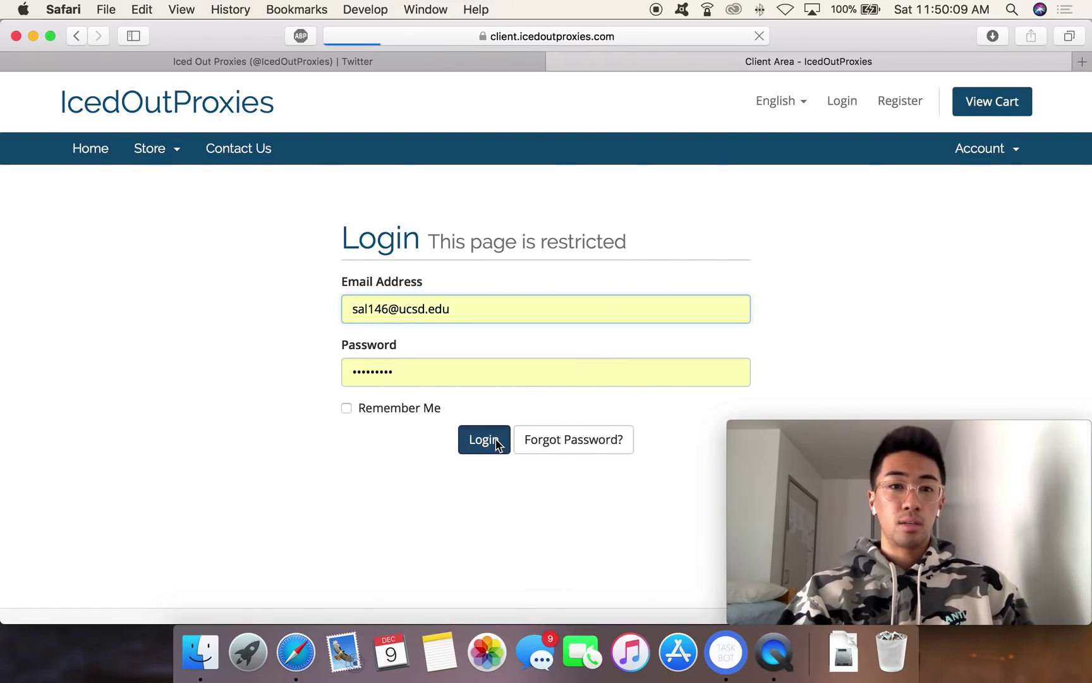
{"action": "scroll", "coordinate": [225, 424], "scroll_direction": "down", "scroll_amount": 3}
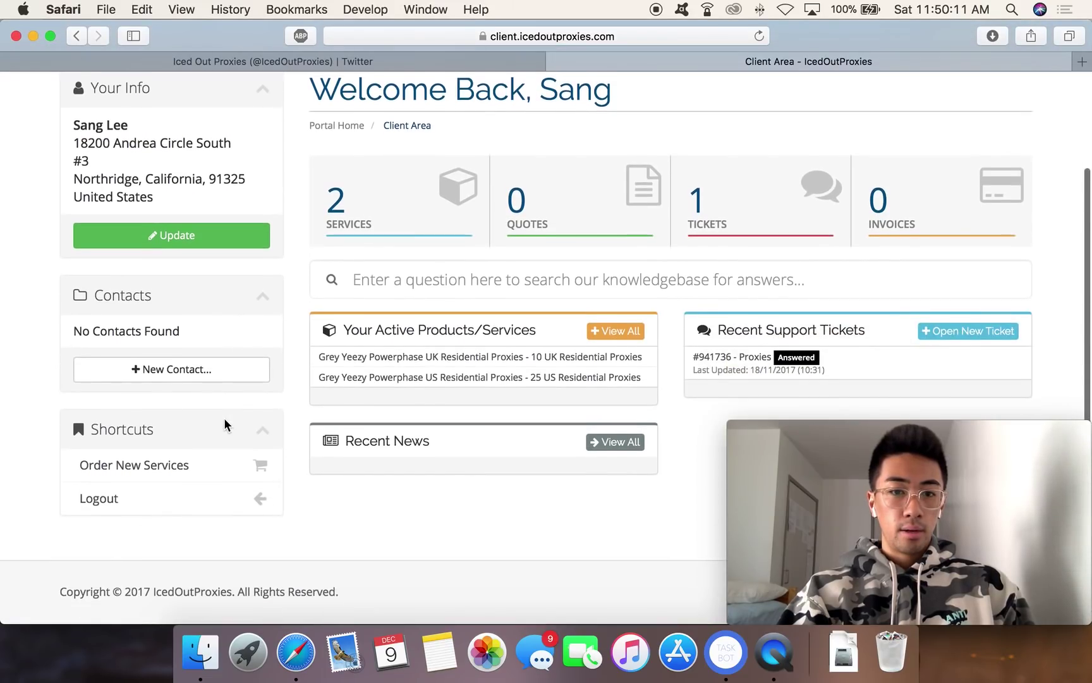
{"action": "left_click", "coordinate": [359, 221]}
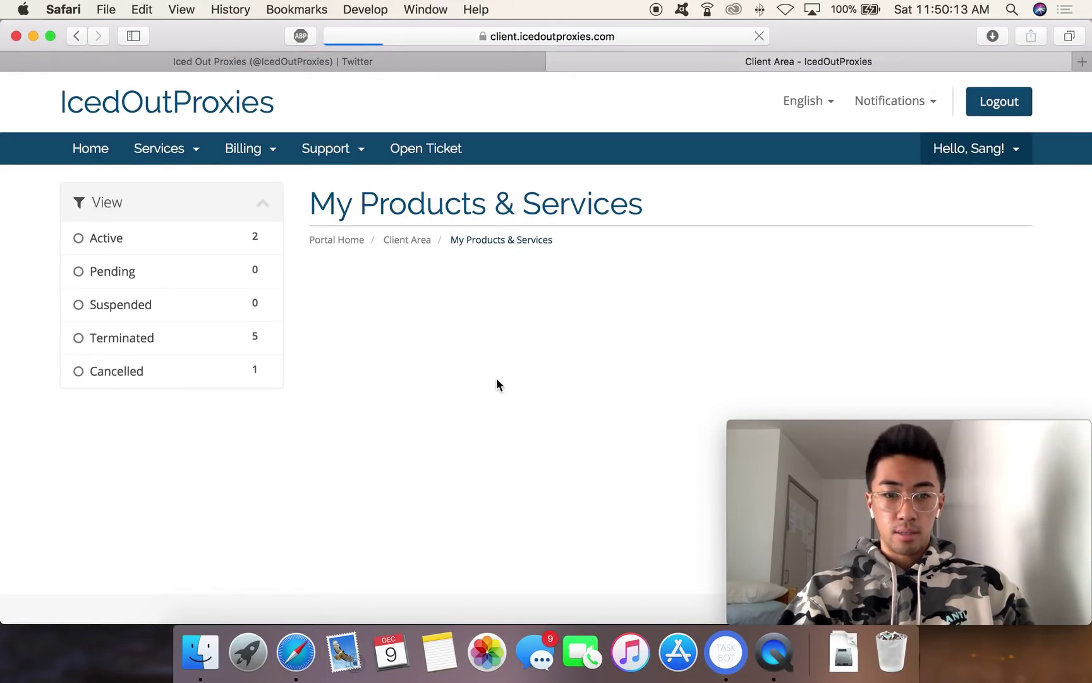
{"action": "scroll", "coordinate": [497, 384], "scroll_direction": "down", "scroll_amount": 7}
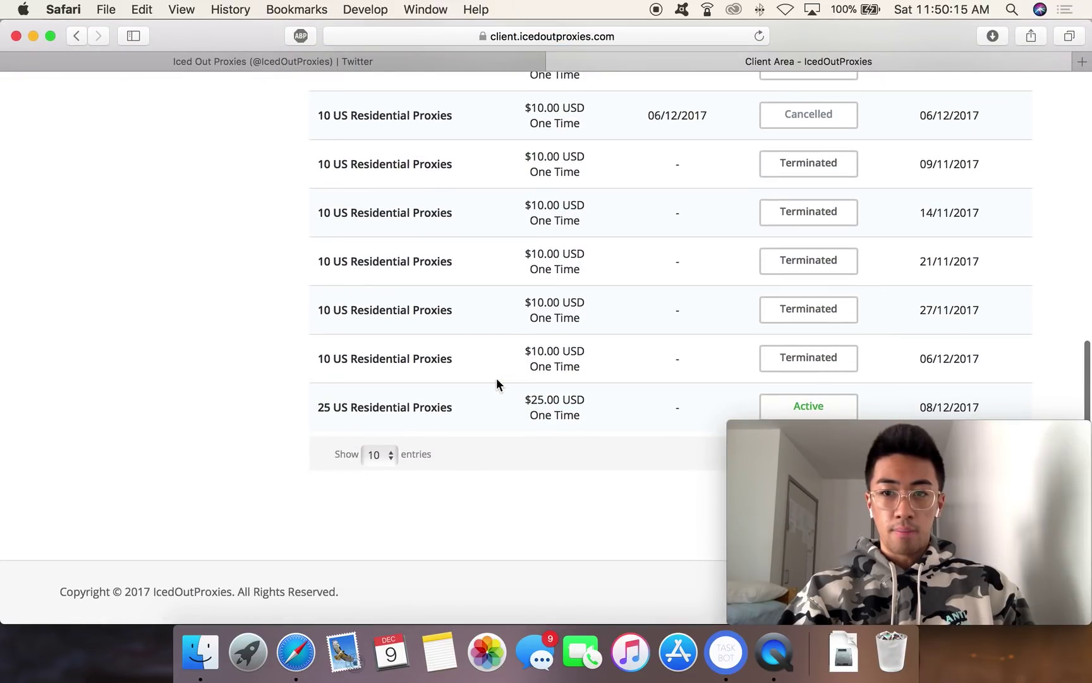
{"action": "scroll", "coordinate": [495, 272], "scroll_direction": "up", "scroll_amount": 2}
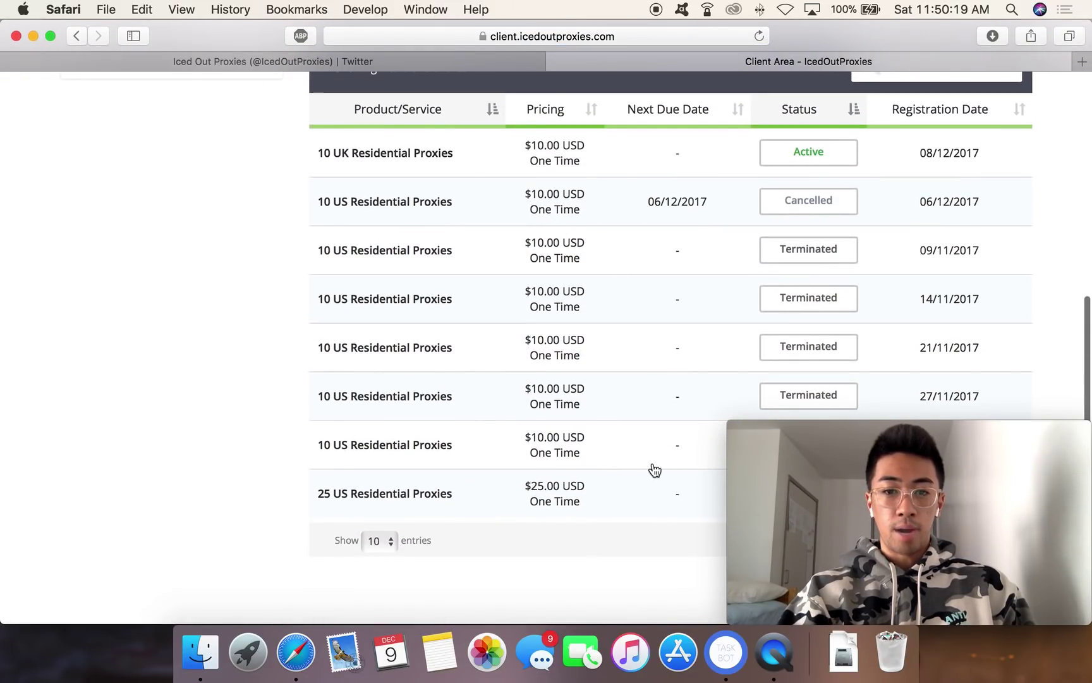
{"action": "scroll", "coordinate": [649, 501], "scroll_direction": "up", "scroll_amount": 7}
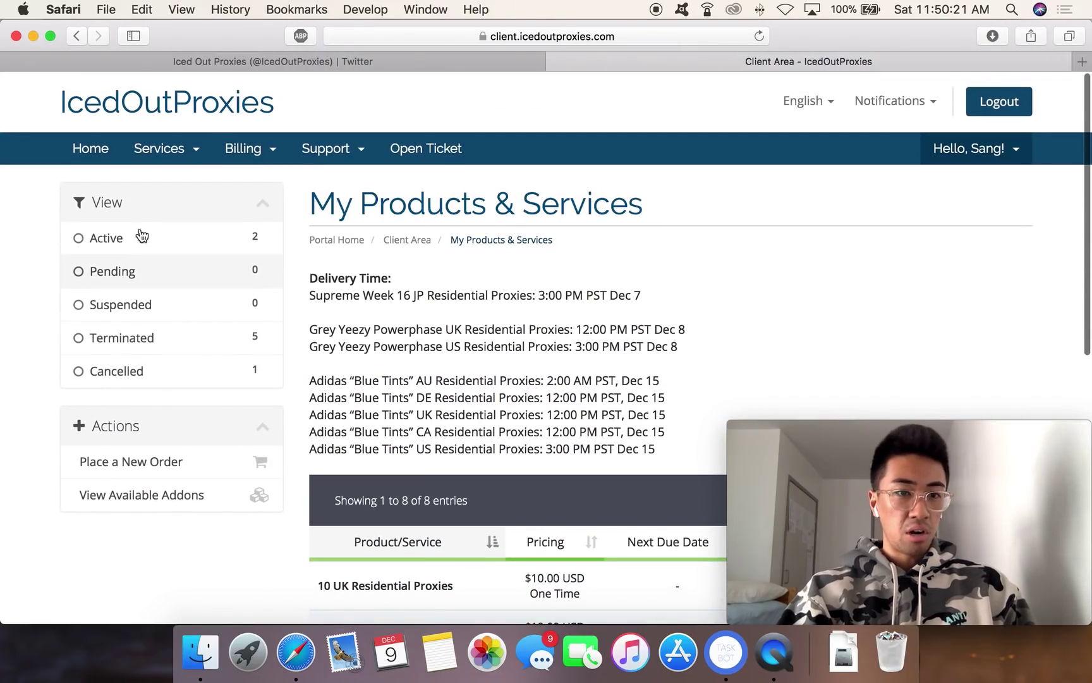
Step: Go to Services > Order New Services and view the Adidas 'Blue Tints' US Residential Proxies
{"action": "left_click", "coordinate": [144, 156]}
{"action": "left_click", "coordinate": [153, 217]}
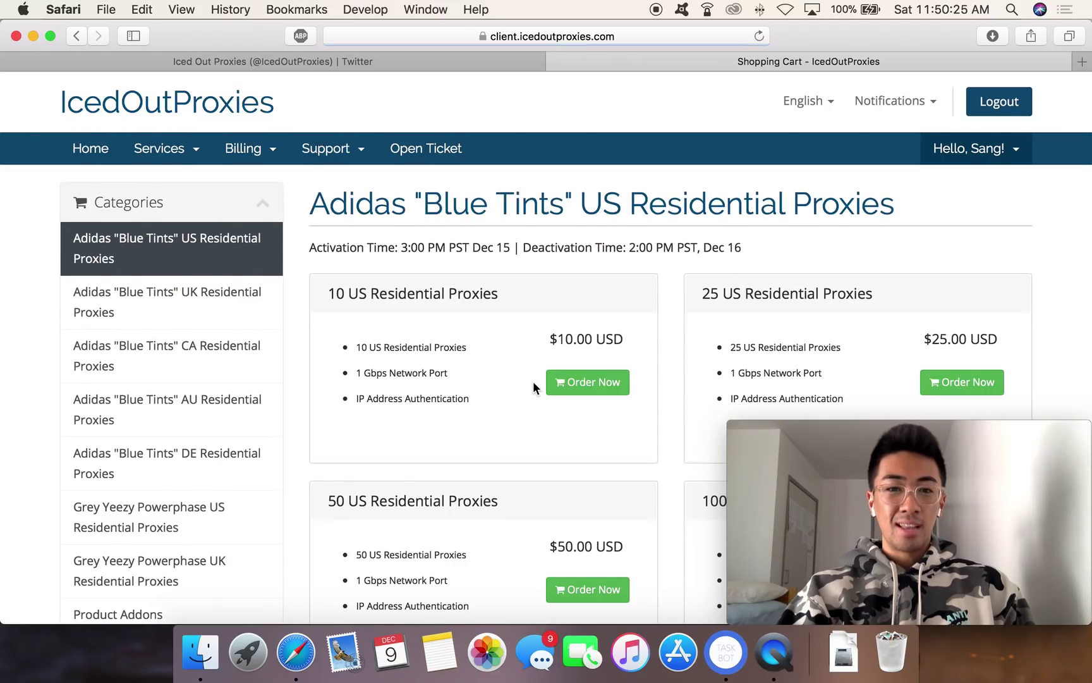
{"action": "scroll", "coordinate": [536, 388], "scroll_direction": "down", "scroll_amount": 1}
{"action": "scroll", "coordinate": [459, 405], "scroll_direction": "down", "scroll_amount": 3}
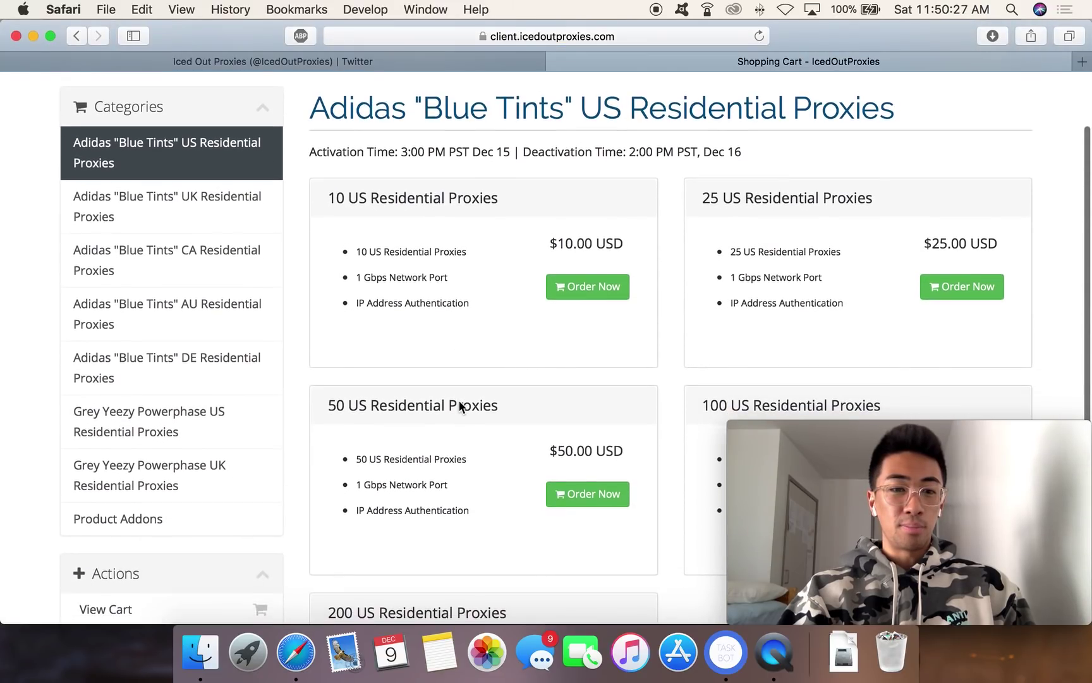
{"action": "left_click_drag", "start_coordinate": [328, 201], "coordinate": [501, 201]}
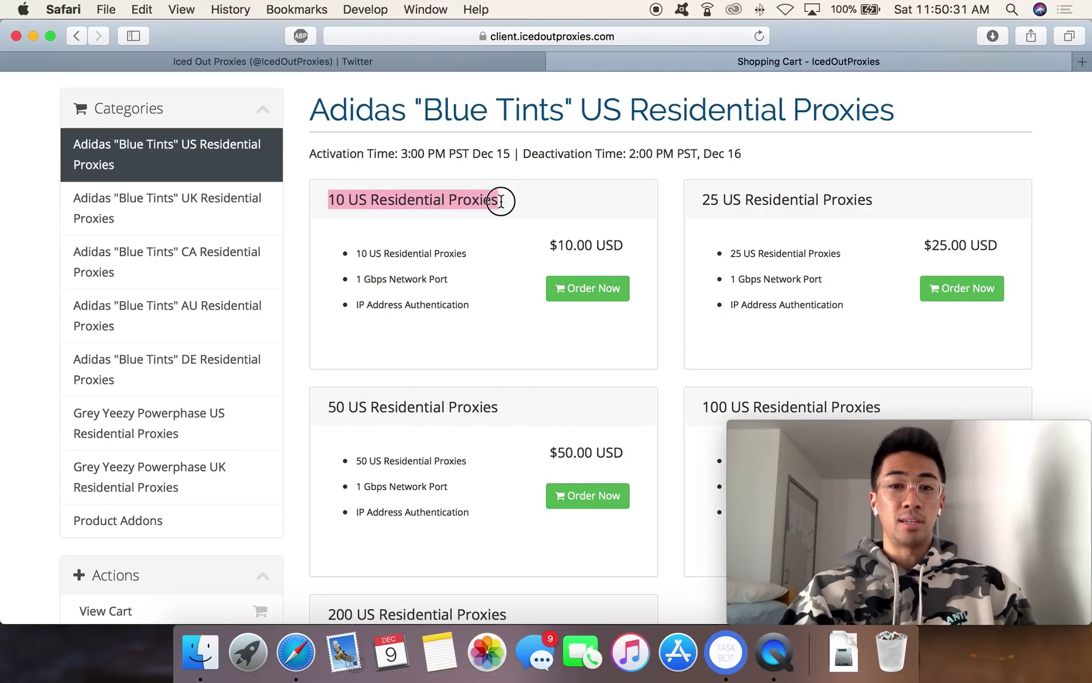
{"action": "left_click", "coordinate": [501, 201]}
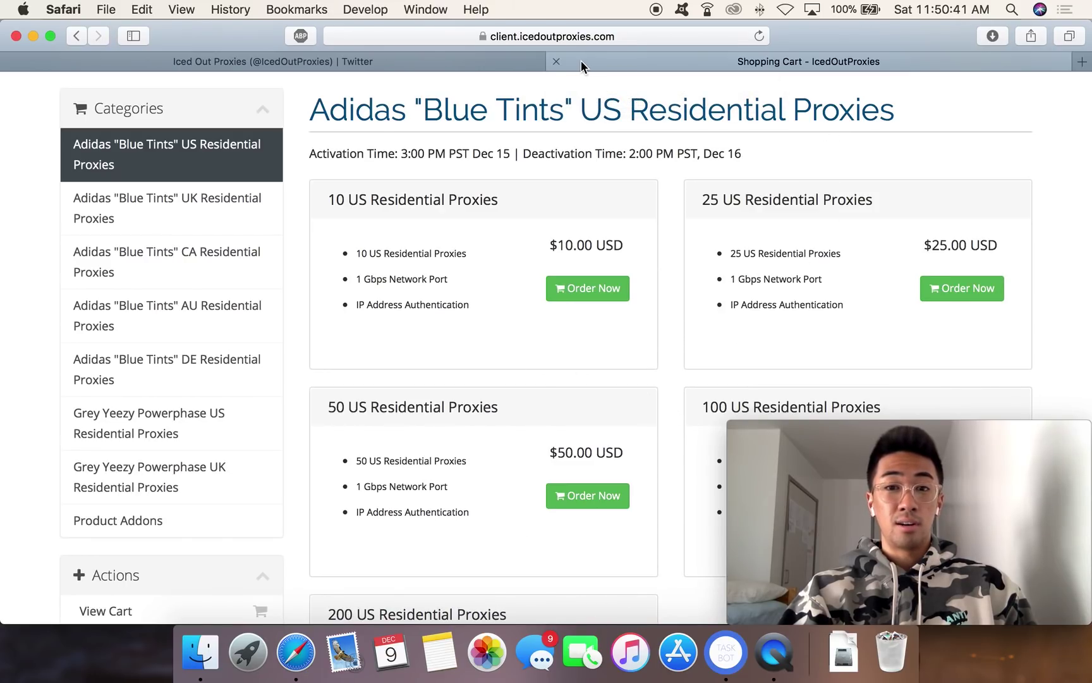
Step: Close the shopping cart tab, search 'boos', and open boostedproxies.com from BOOSTEDProxies' profile
{"action": "left_click", "coordinate": [557, 62]}
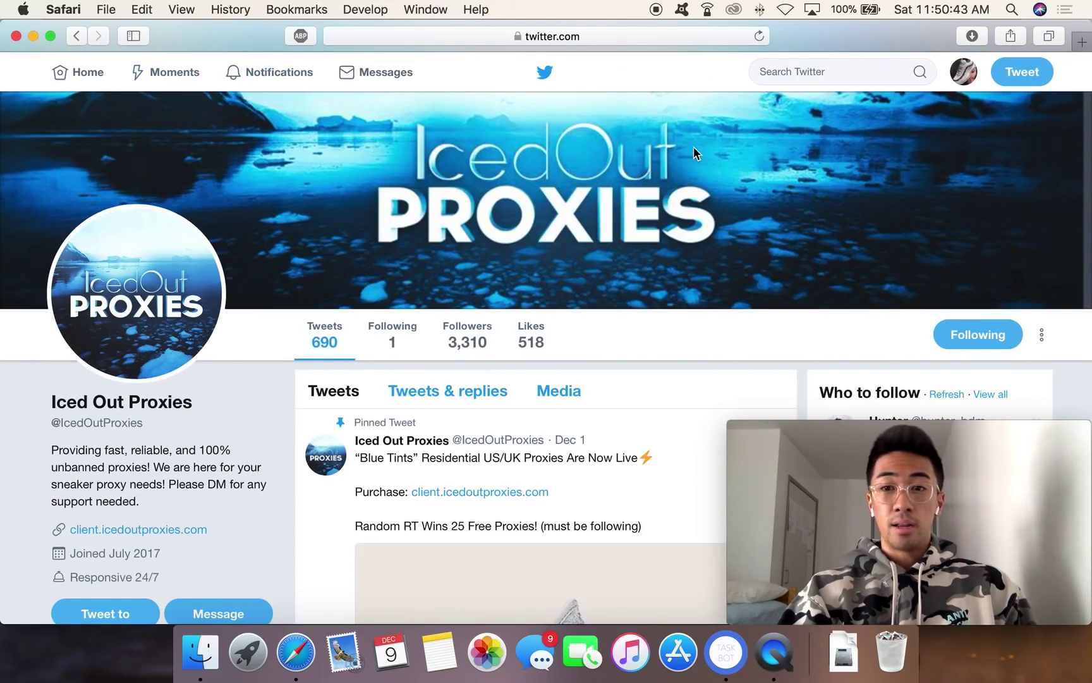
{"action": "left_click", "coordinate": [854, 76]}
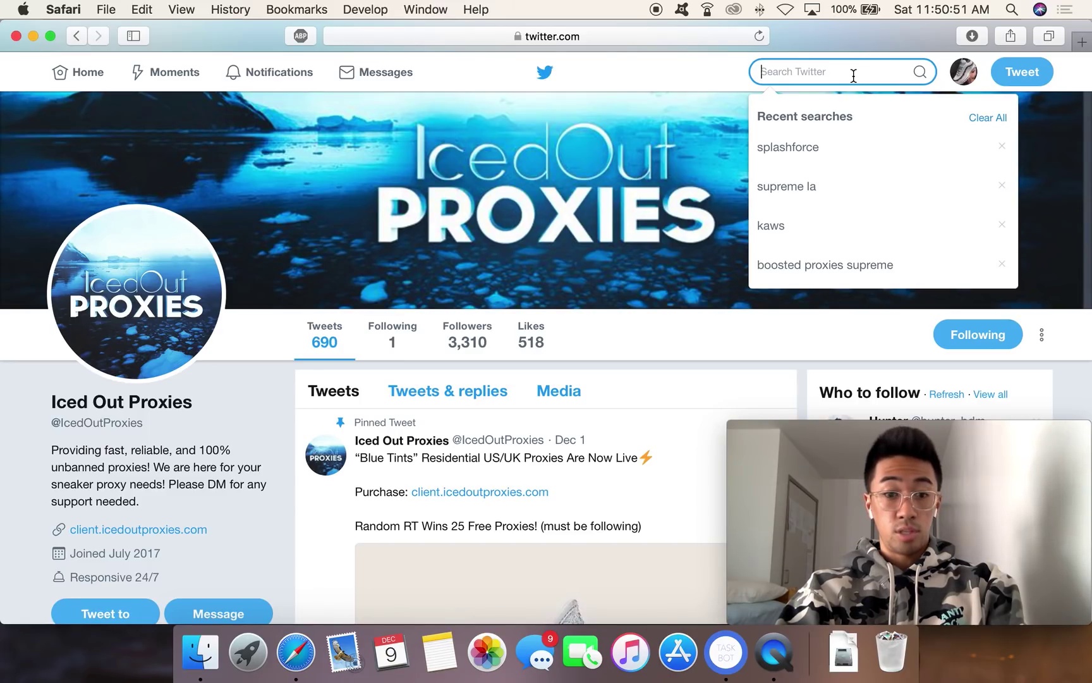
{"action": "type", "text": "boos"}
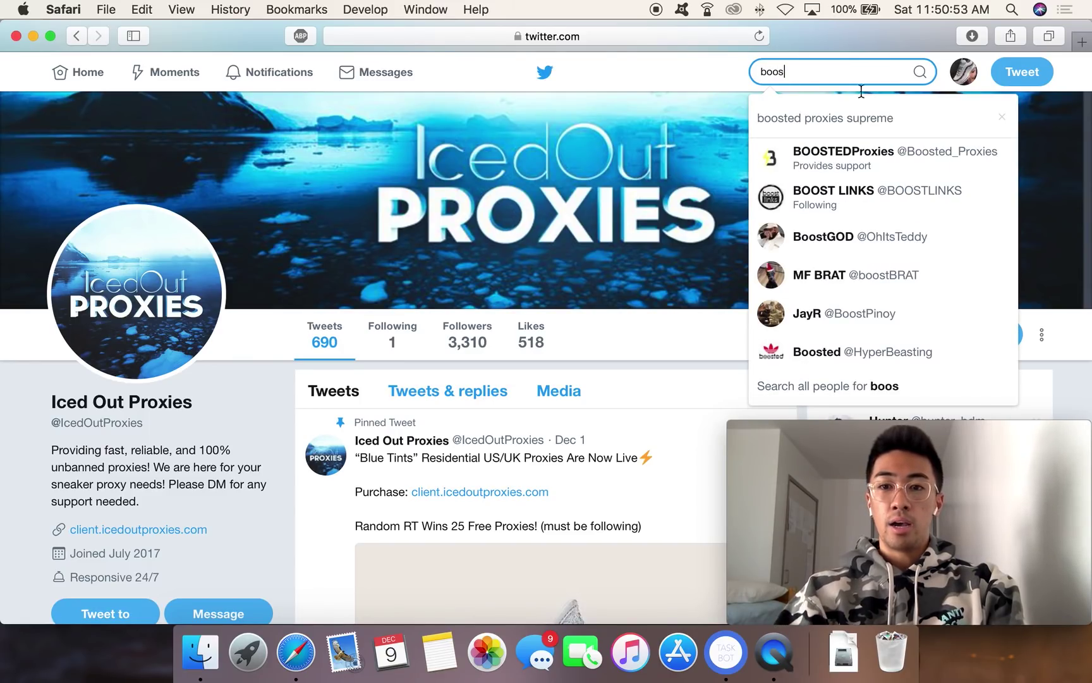
{"action": "left_click", "coordinate": [819, 264]}
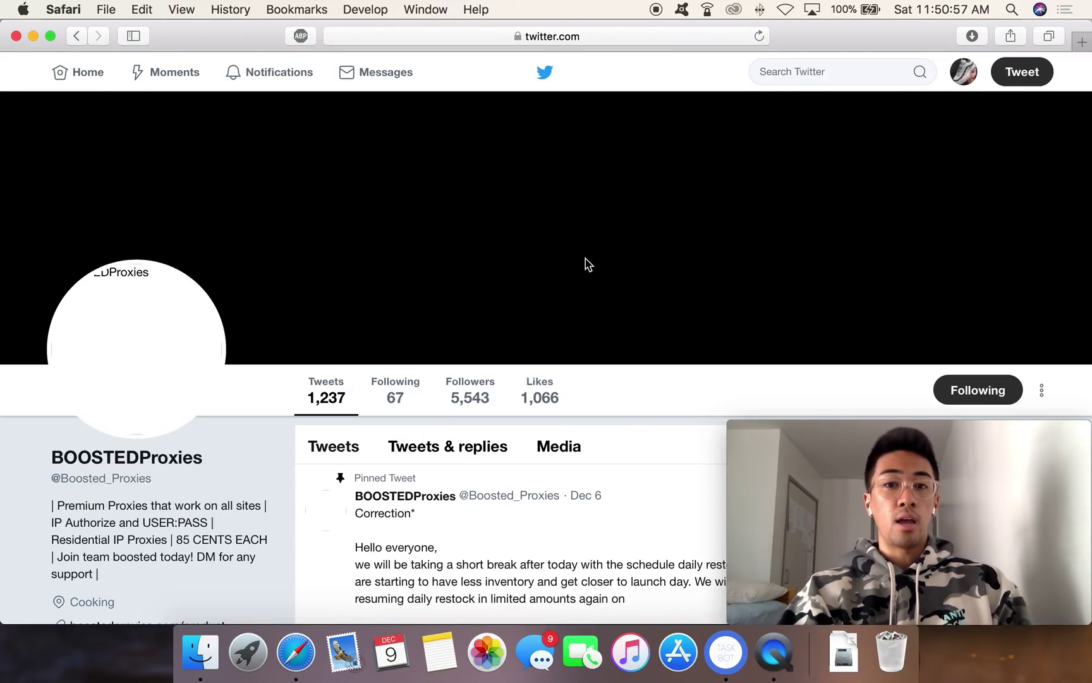
{"action": "scroll", "coordinate": [501, 453], "scroll_direction": "down", "scroll_amount": 5}
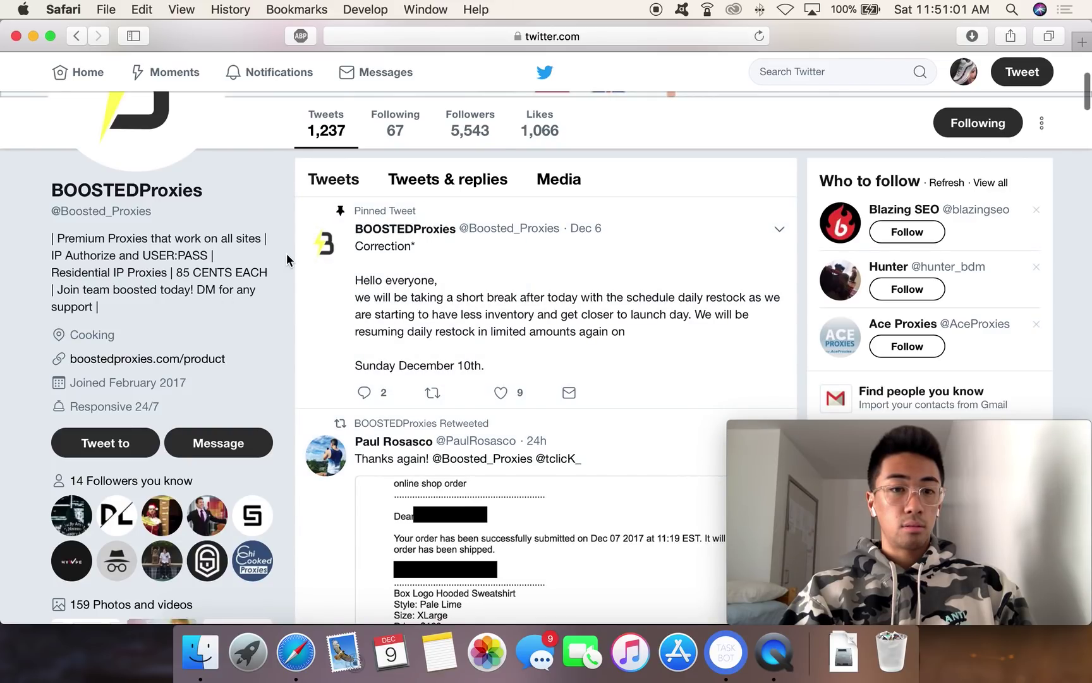
{"action": "left_click", "coordinate": [183, 359]}
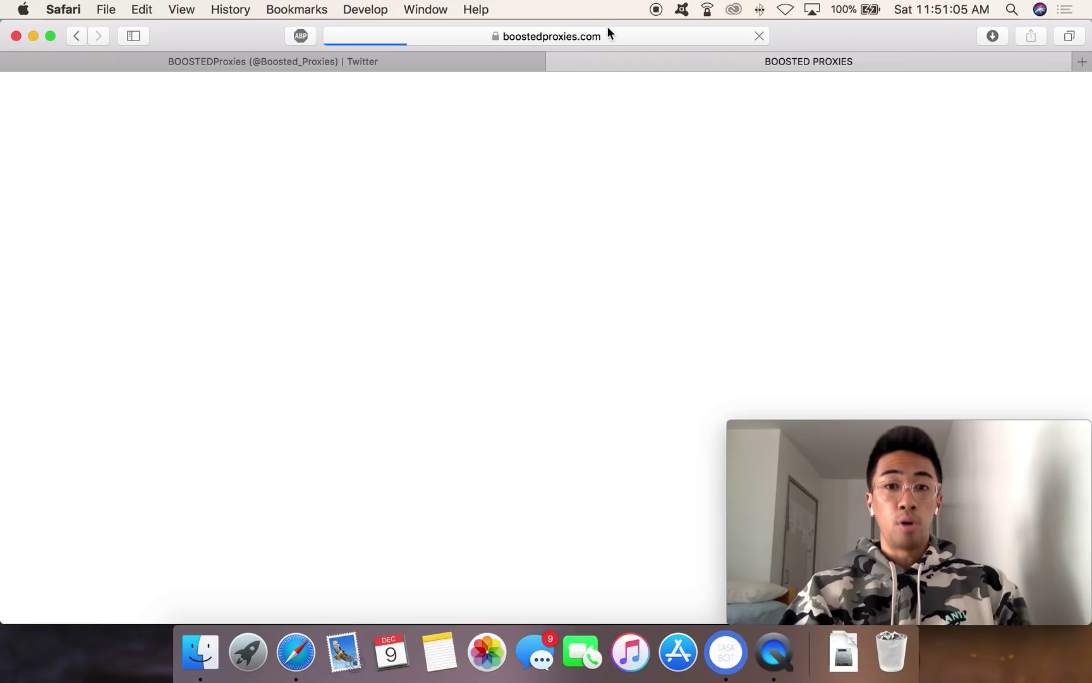
Step: Browse the sold-out Yeezy proxy listings on Boosted Proxies, then close Safari
{"action": "left_click", "coordinate": [340, 66]}
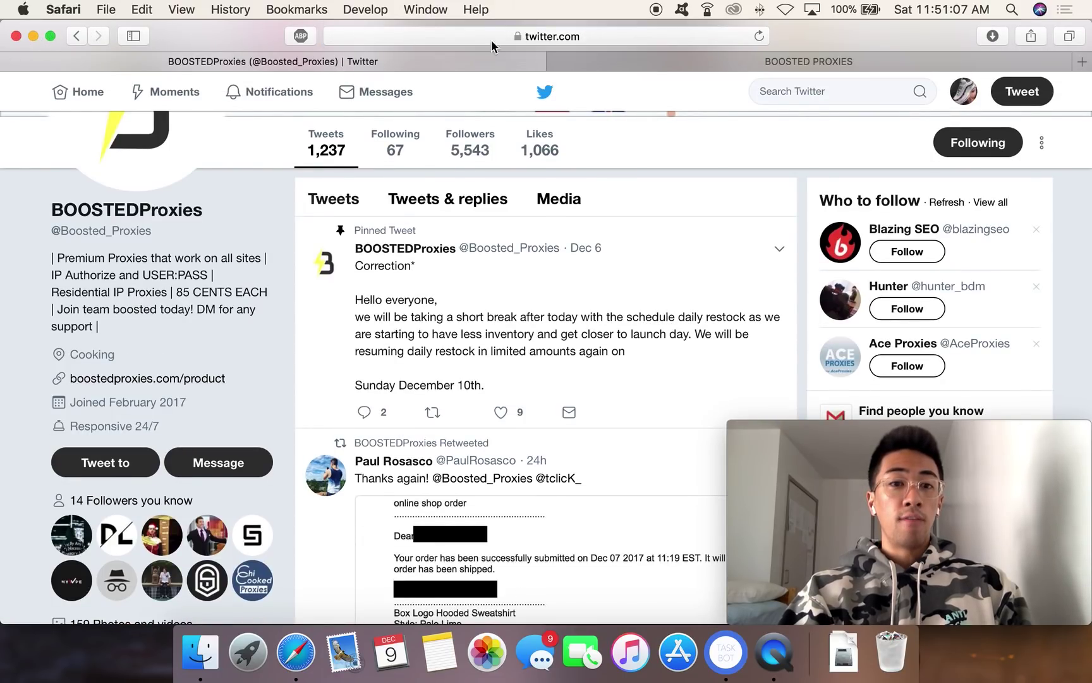
{"action": "left_click", "coordinate": [651, 61]}
{"action": "scroll", "coordinate": [450, 326], "scroll_direction": "down", "scroll_amount": 1}
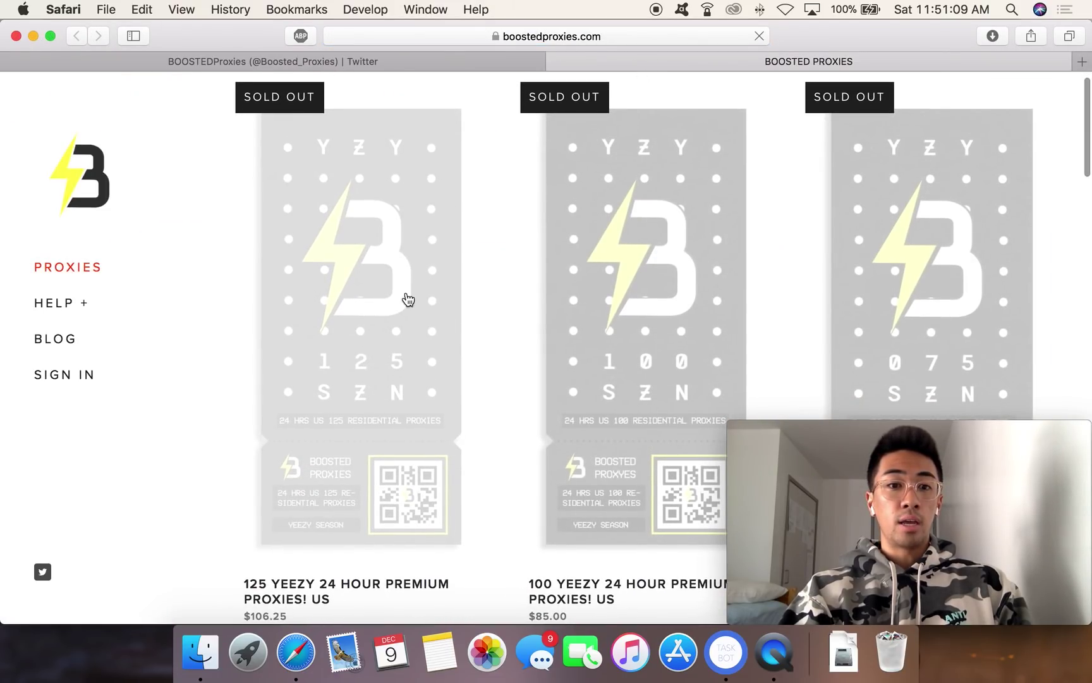
{"action": "left_click", "coordinate": [16, 36]}
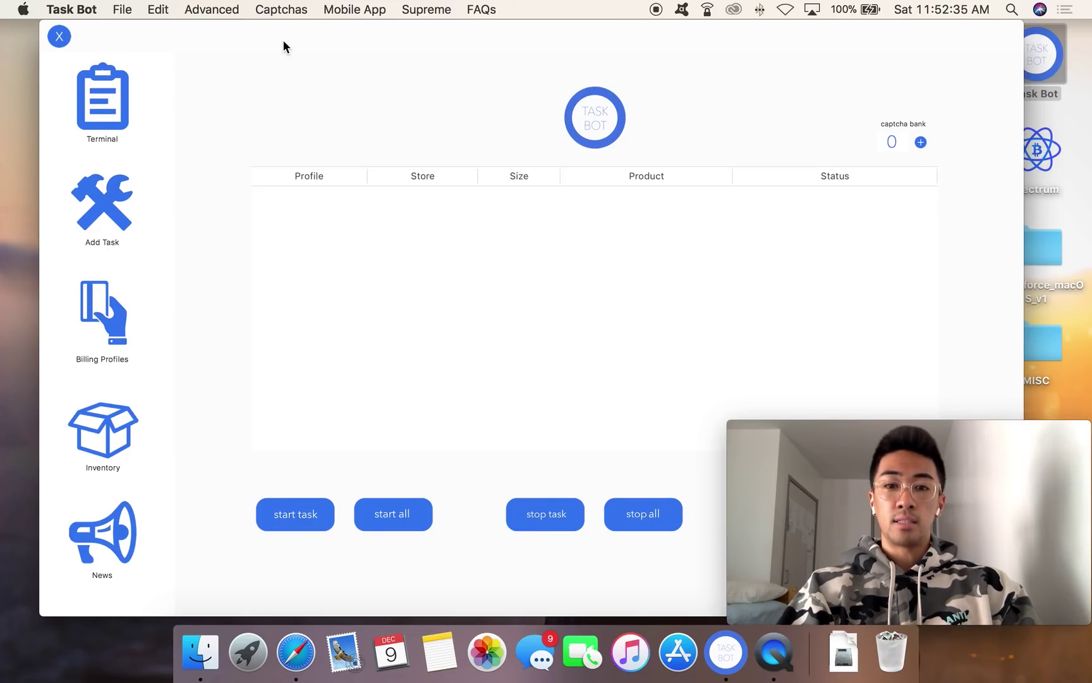
{"action": "mouse_move", "coordinate": [780, 455]}
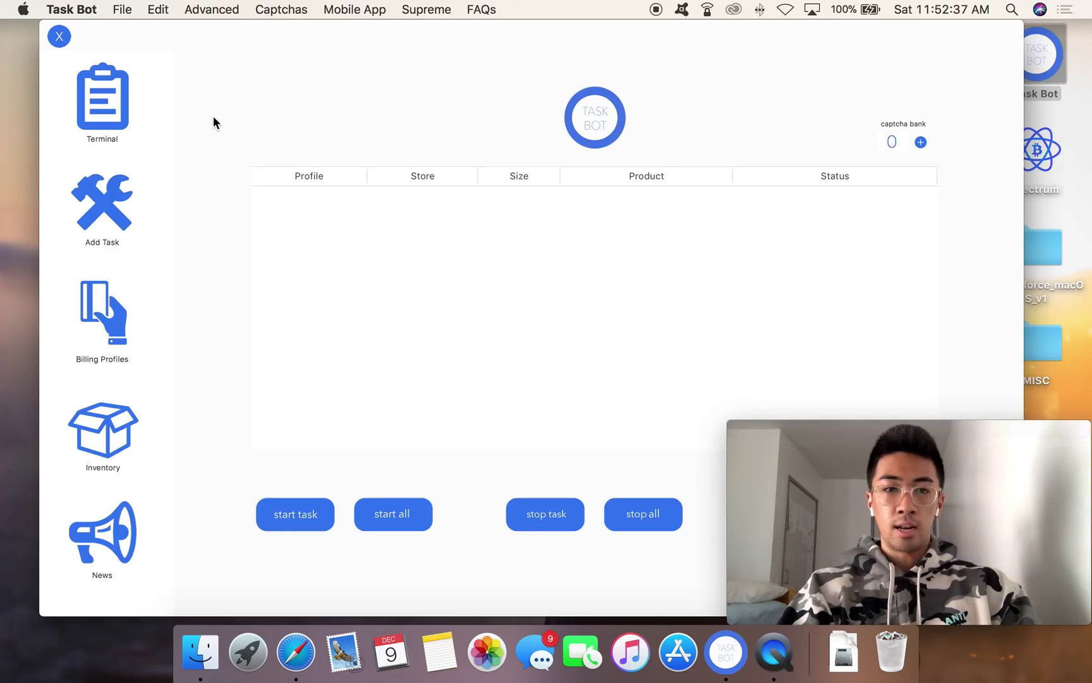